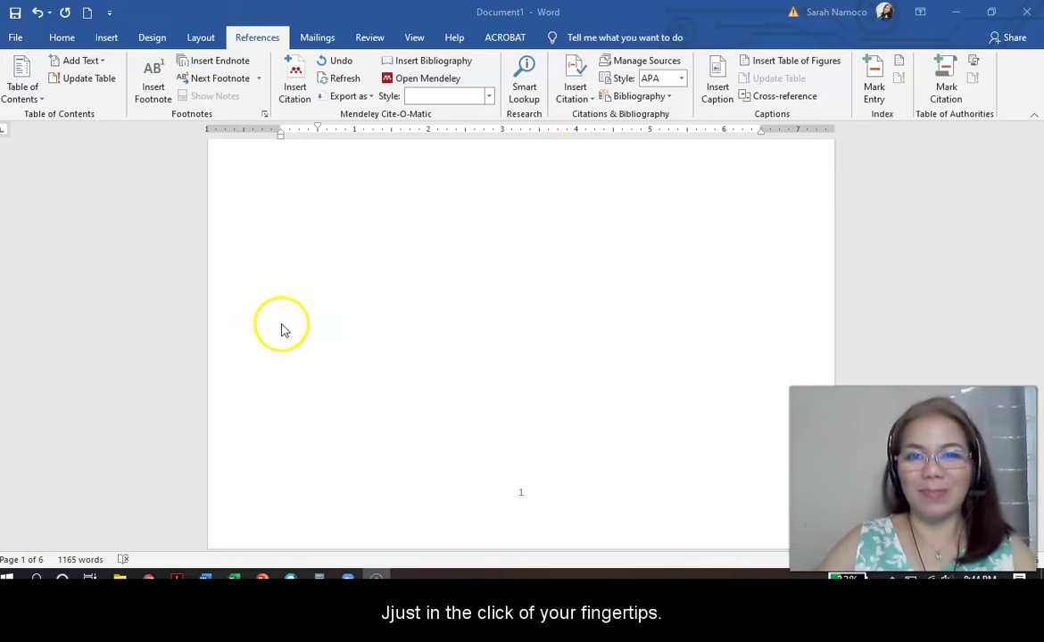
# Place the insertion point at the first blank, after "changing the world", in the Introduction to the Research Area paragraph.
pyautogui.scroll(-5, 408, 293)
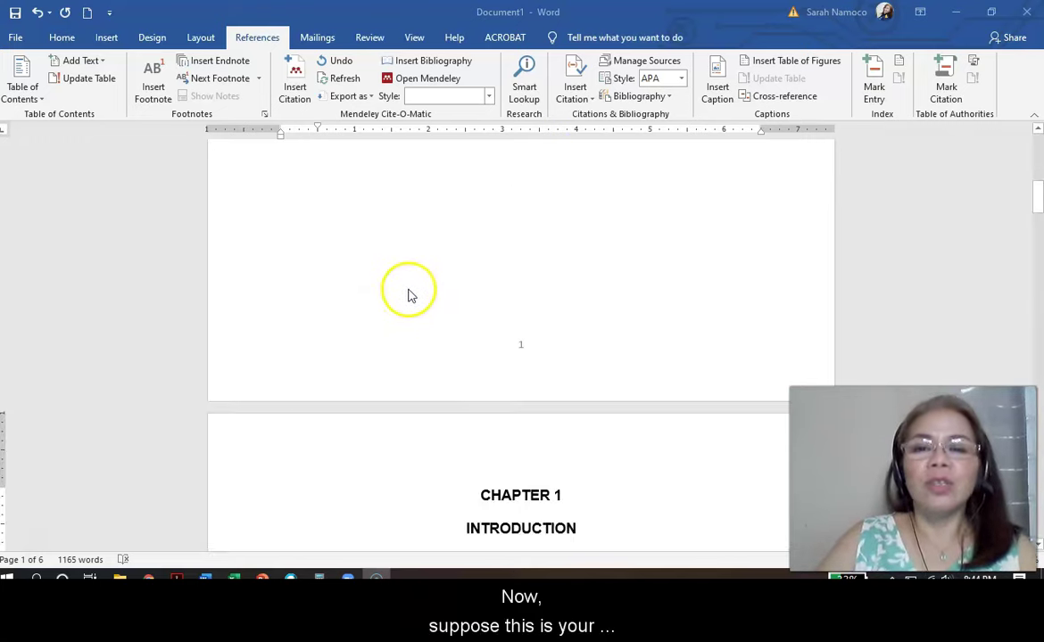
pyautogui.scroll(-5, 409, 297)
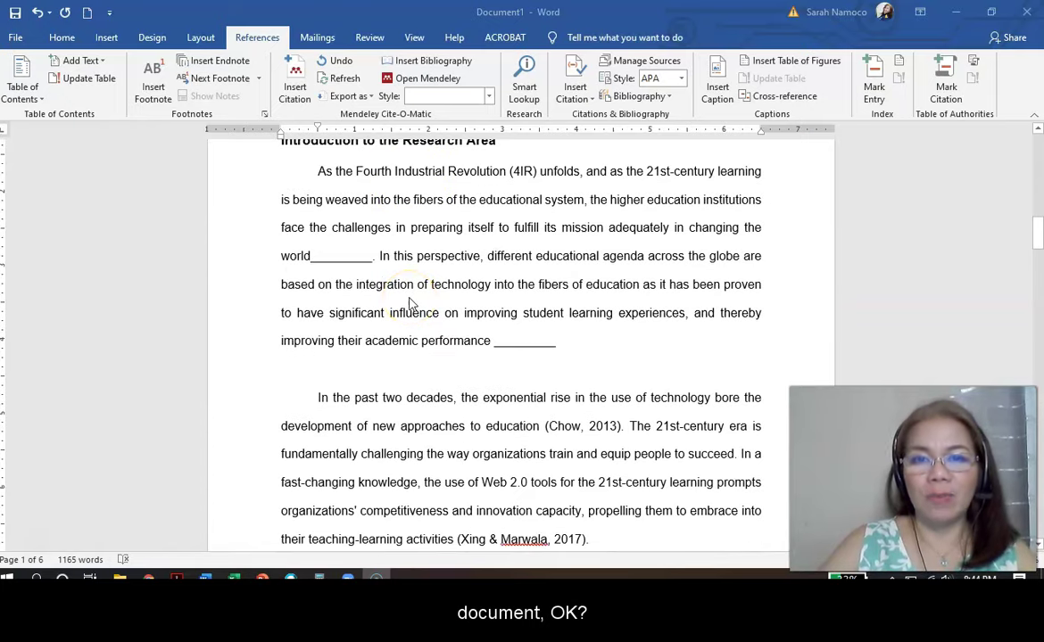
pyautogui.scroll(1, 410, 303)
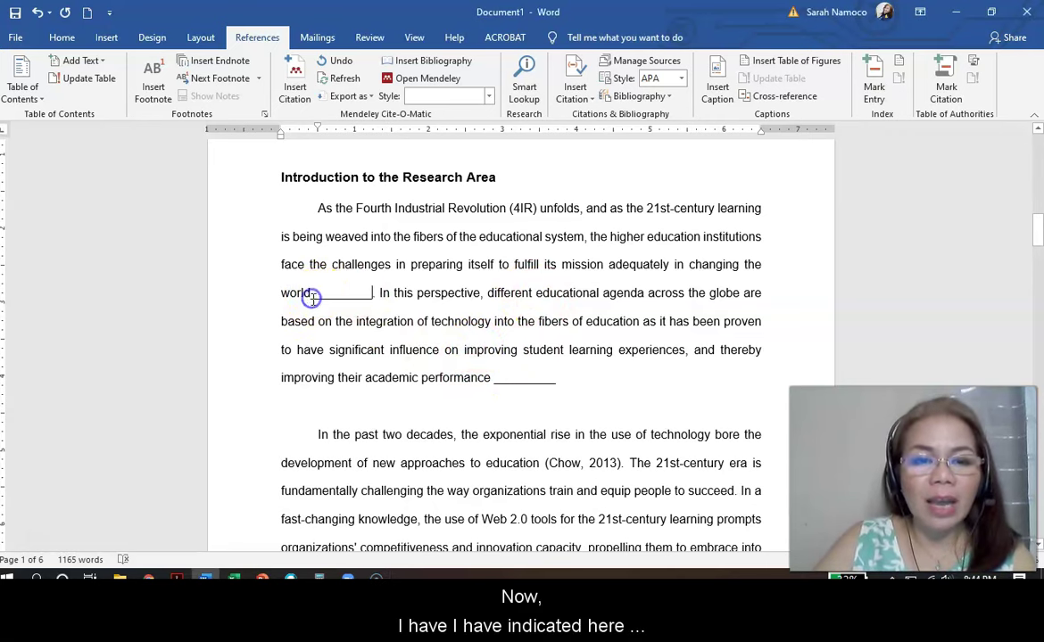
pyautogui.moveTo(311, 297); pyautogui.dragTo(371, 290)
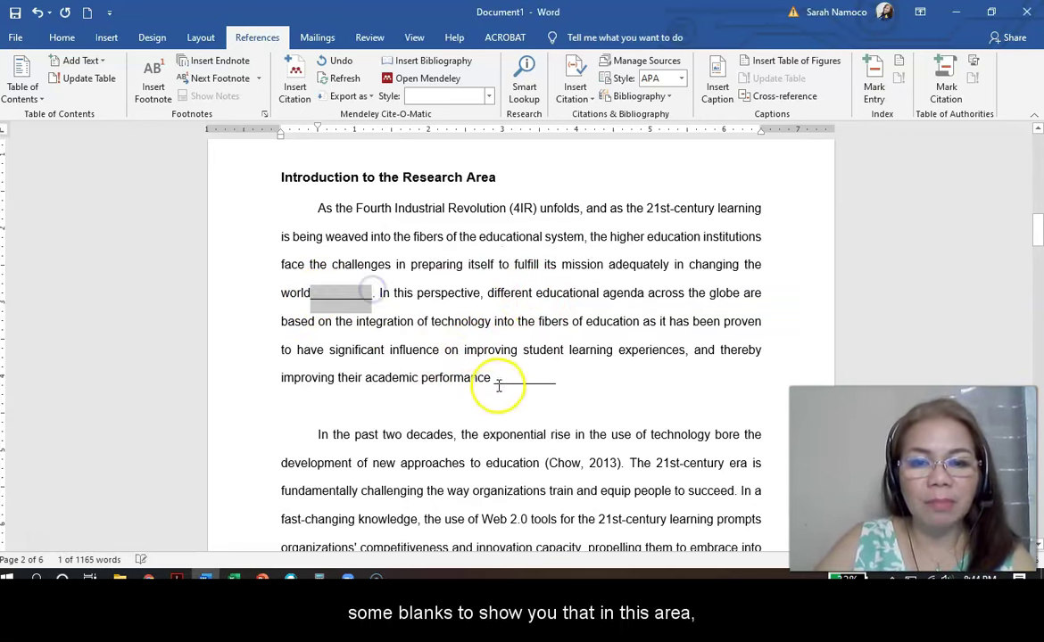
pyautogui.moveTo(497, 383); pyautogui.dragTo(554, 380)
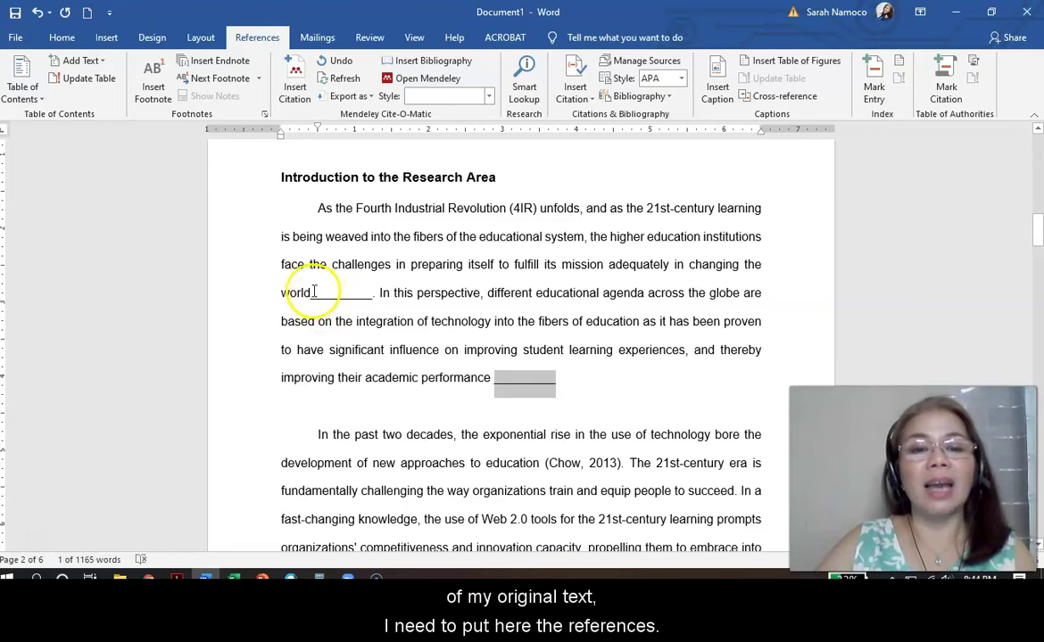
pyautogui.click(310, 291)
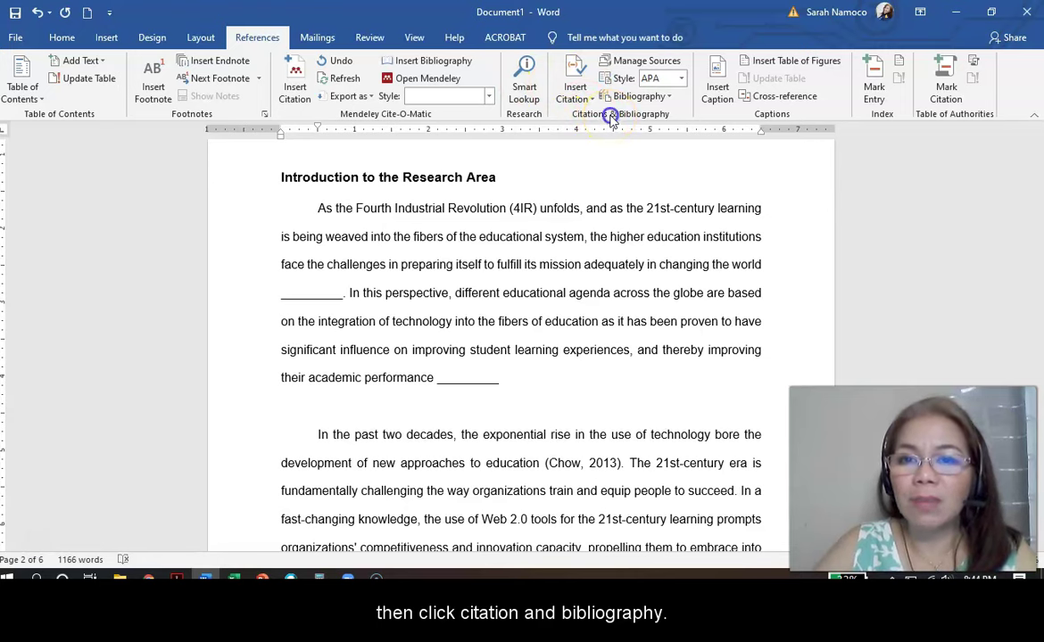
# Set the document's citation style to APA Sixth Edition.
pyautogui.click(582, 103)
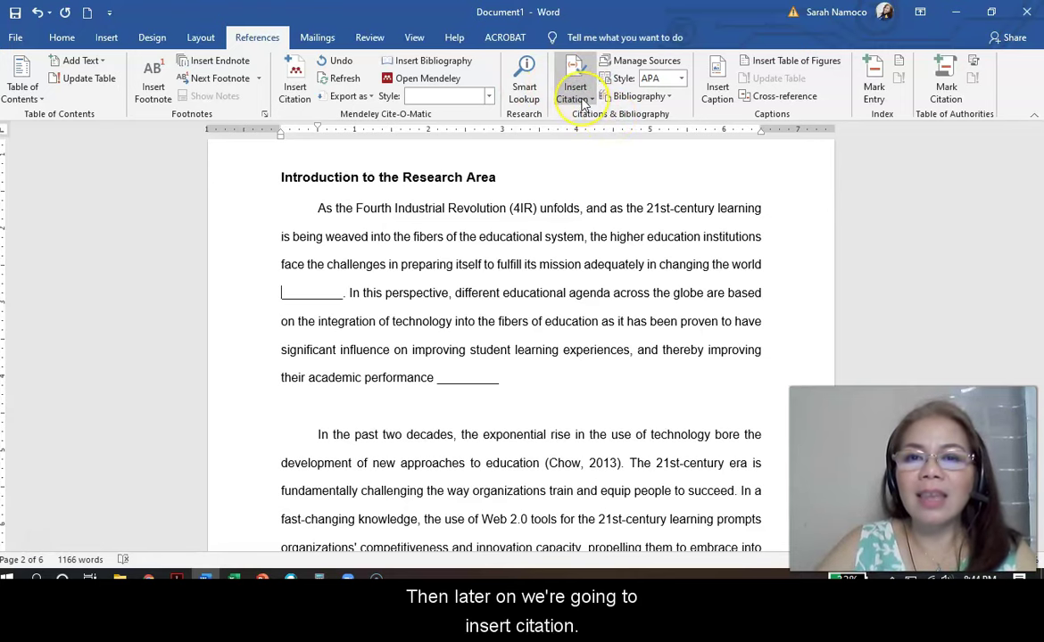
pyautogui.click(582, 98)
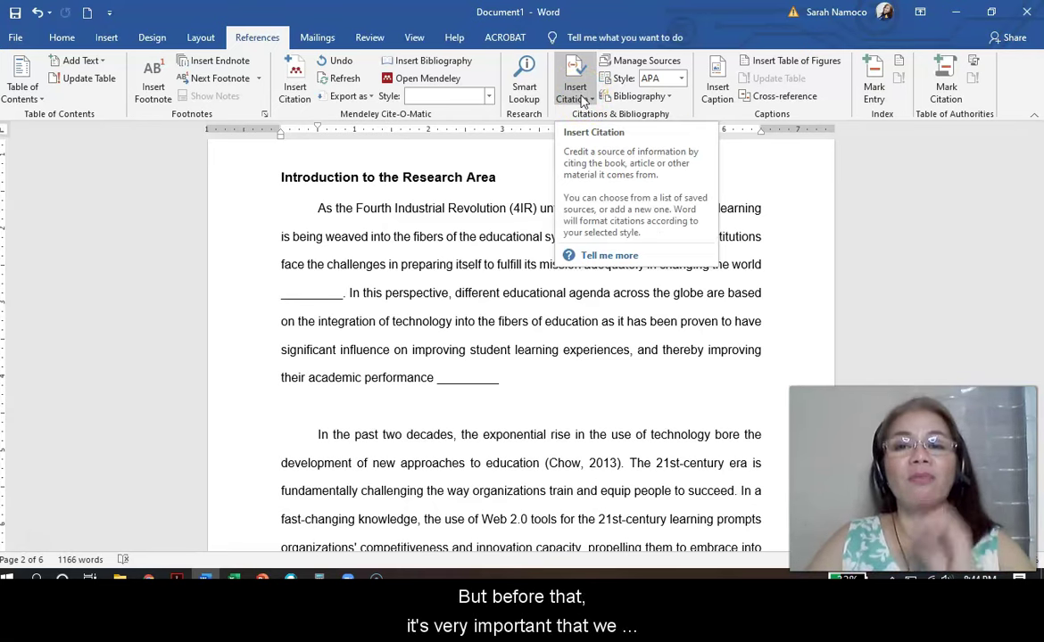
pyautogui.click(683, 80)
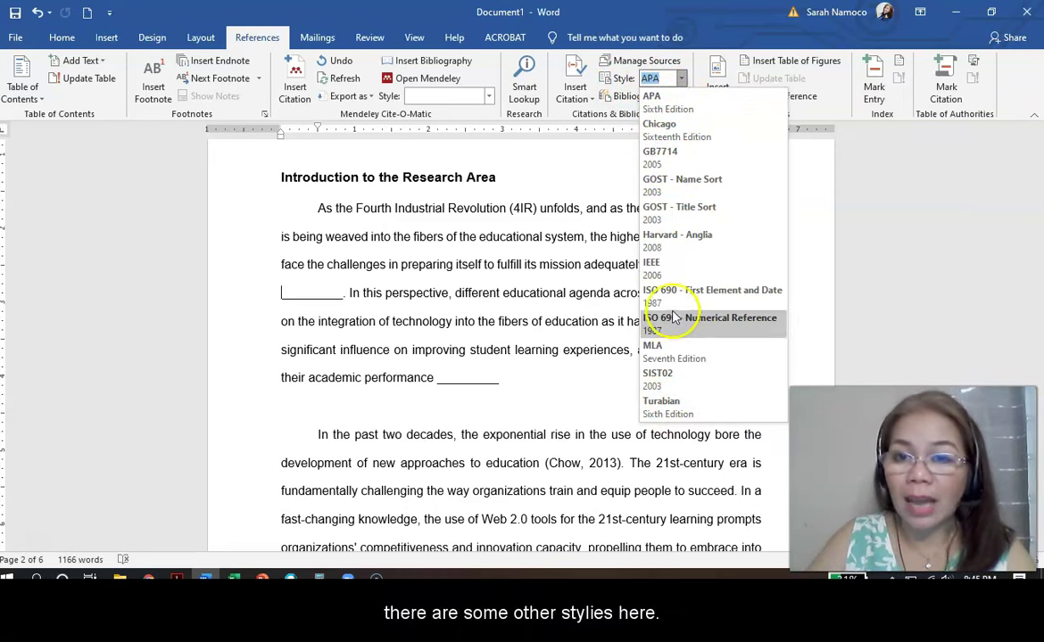
pyautogui.click(671, 109)
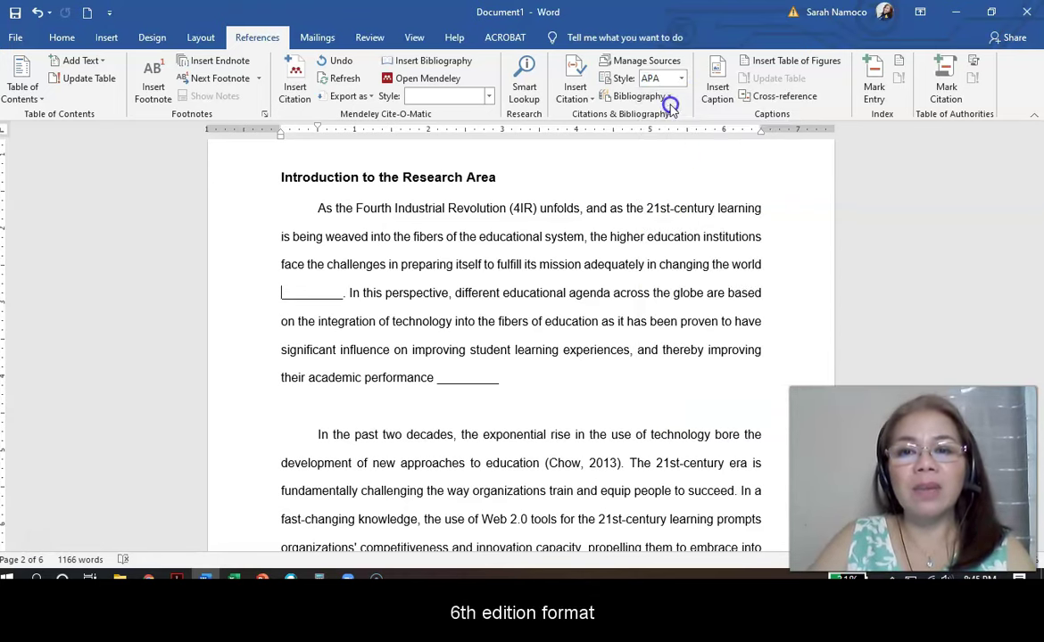
pyautogui.click(573, 102)
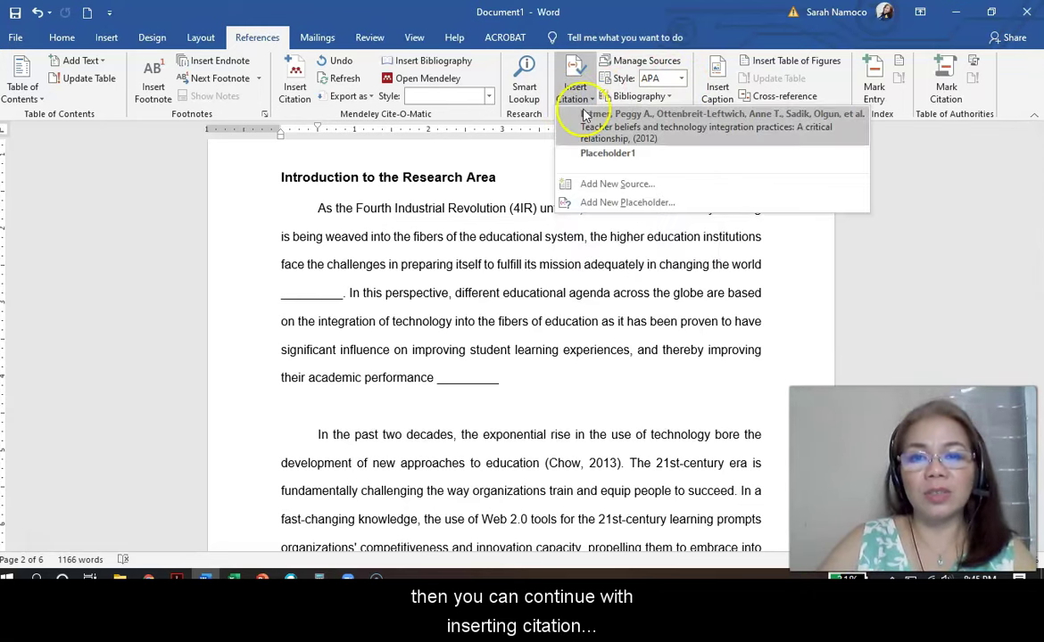
pyautogui.click(628, 182)
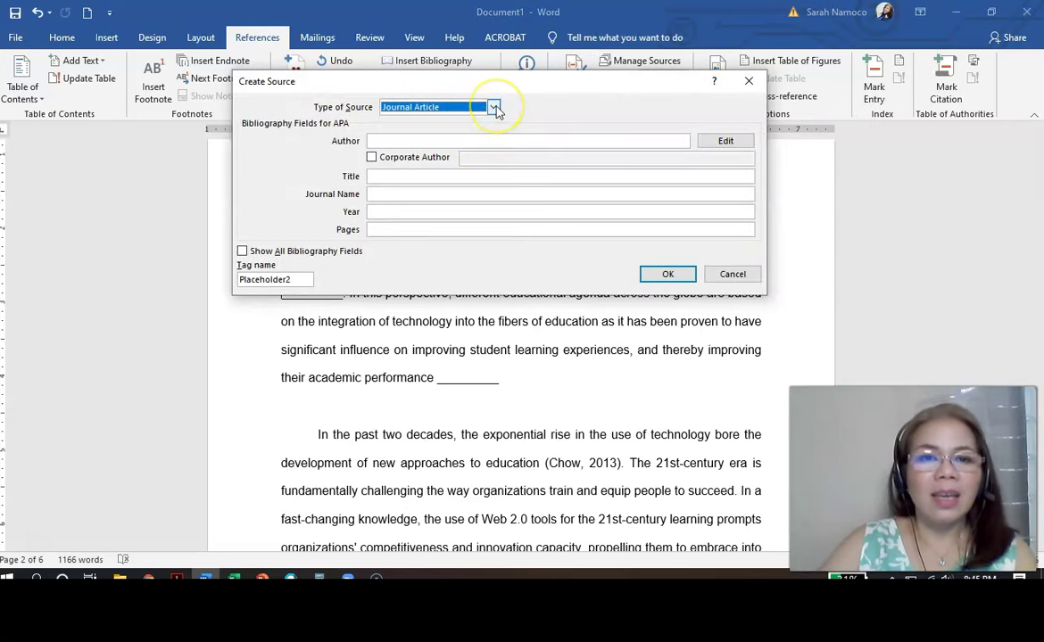
pyautogui.click(748, 81)
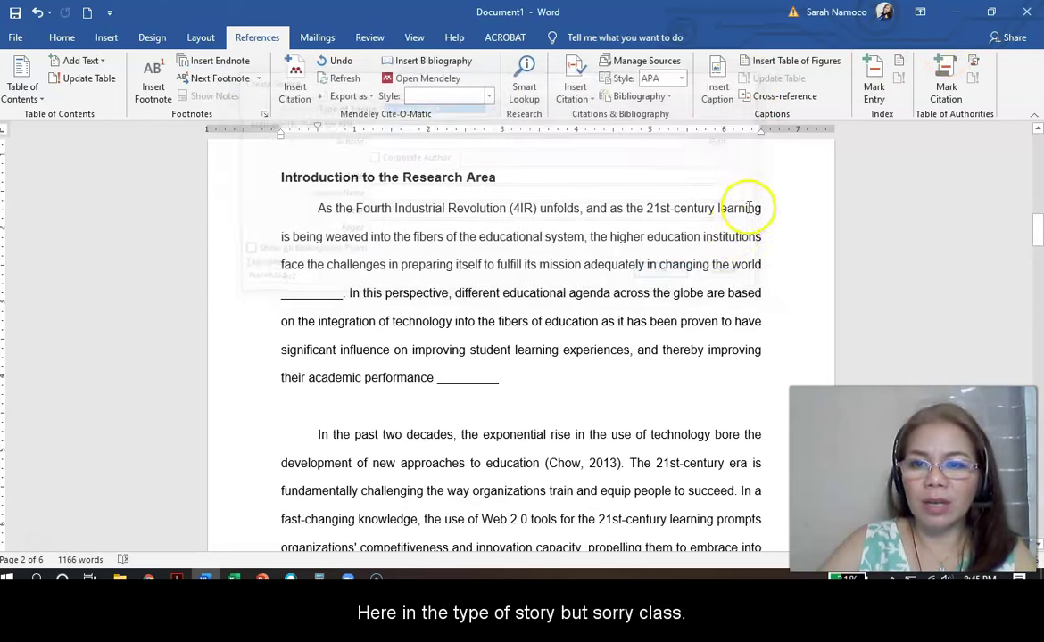
# Restore the document window to a smaller size and place it beside the open PDF article.
pyautogui.click(991, 13)
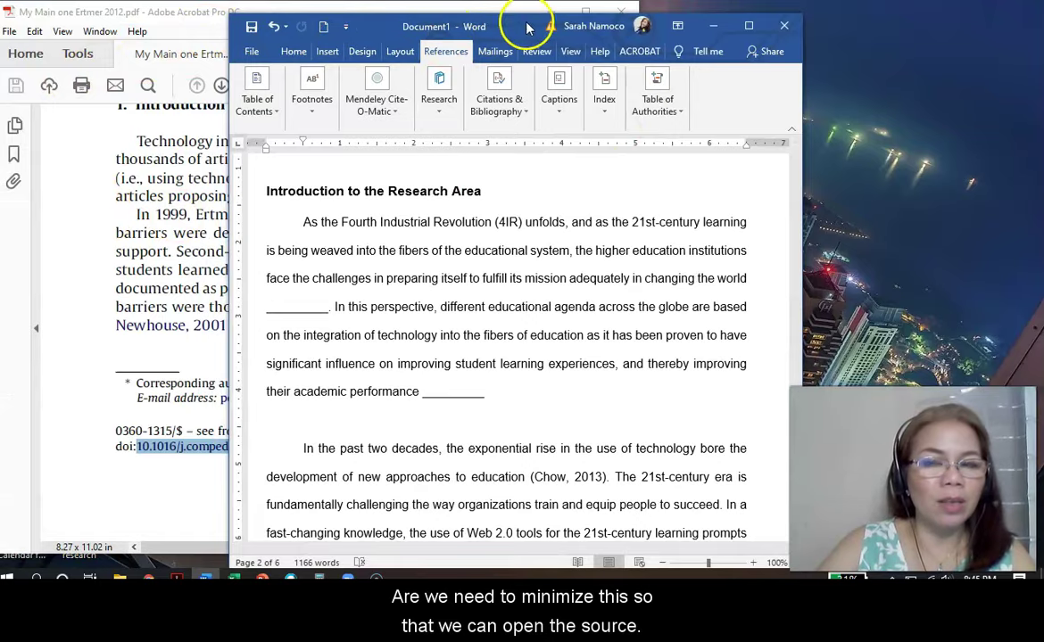
pyautogui.moveTo(526, 27); pyautogui.dragTo(760, 14)
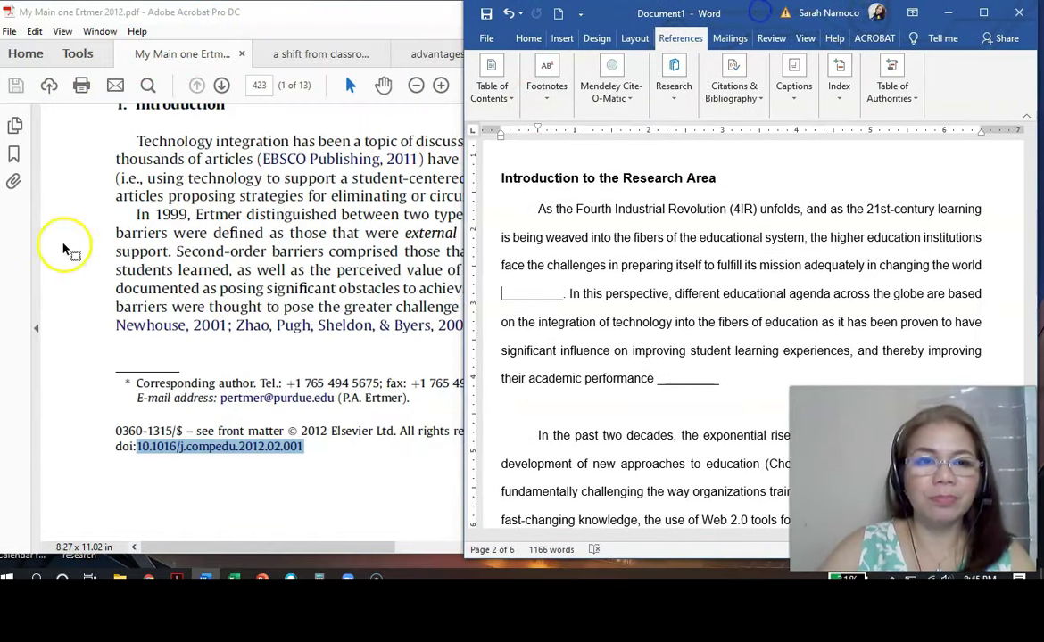
pyautogui.scroll(3, 159, 344)
pyautogui.scroll(-1, 188, 347)
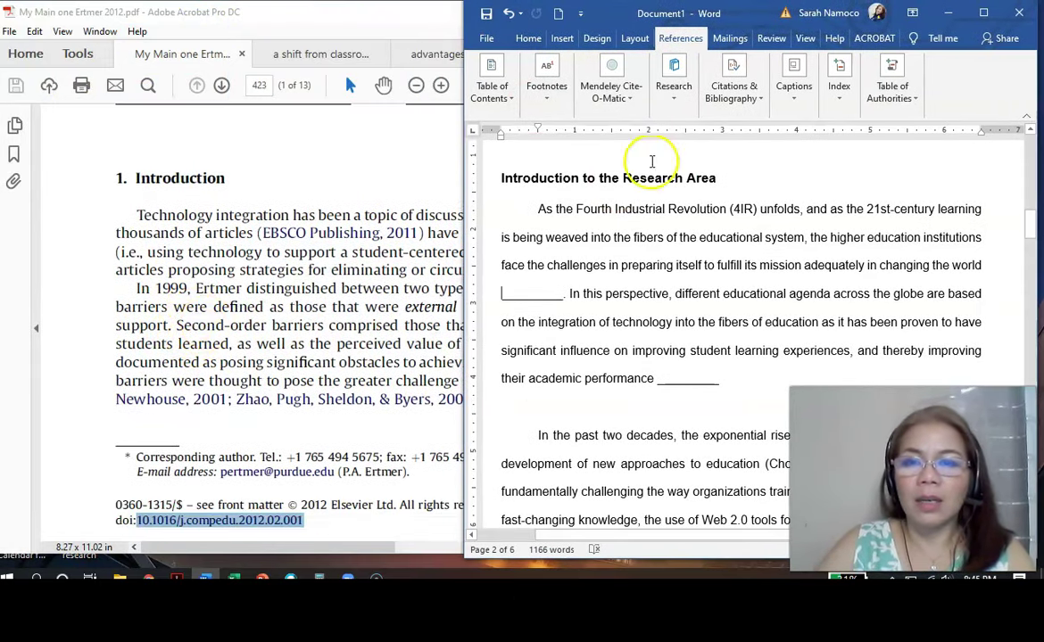
# Start adding a new source for a citation at the first blank.
pyautogui.click(733, 89)
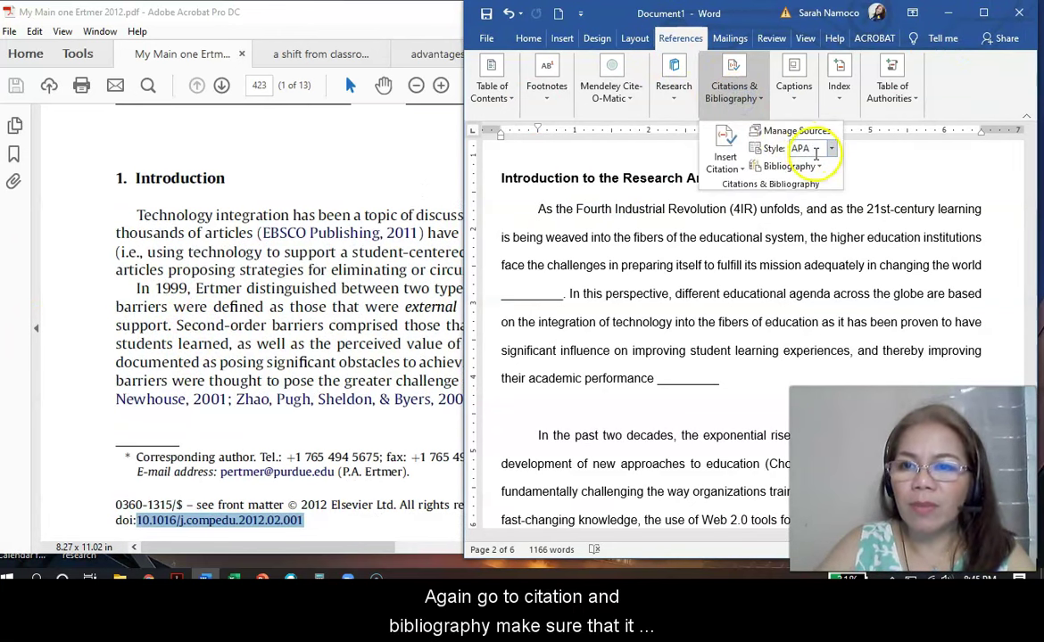
pyautogui.click(724, 165)
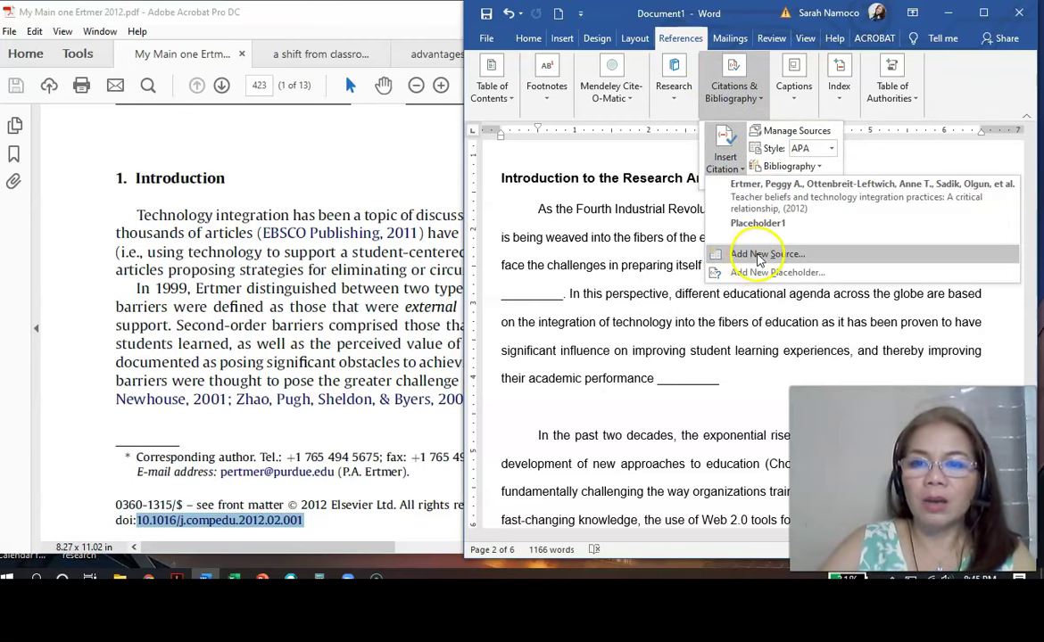
pyautogui.click(758, 256)
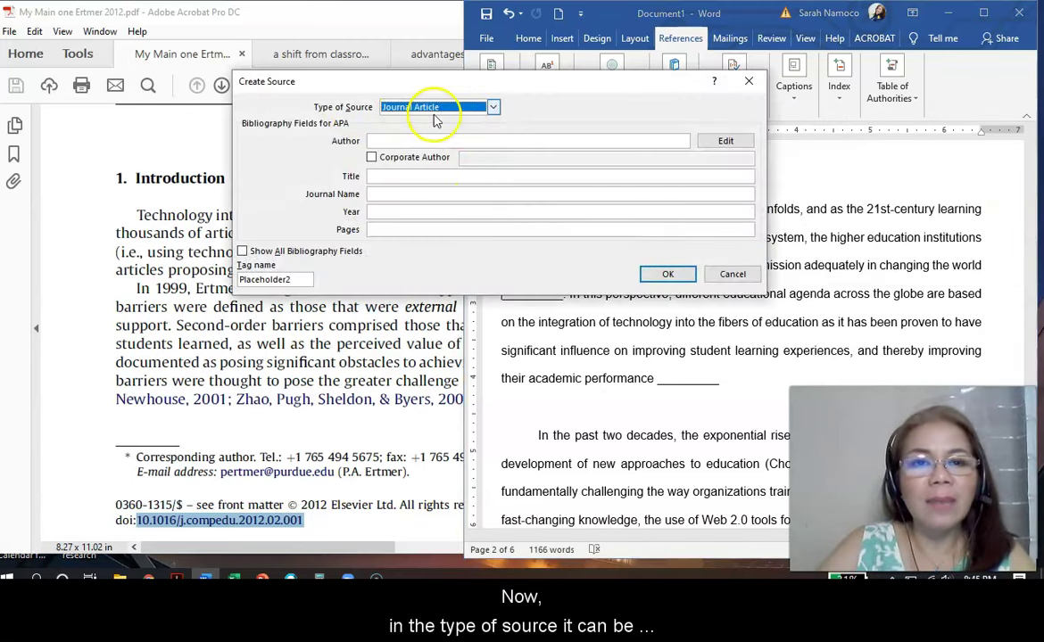
# Look through the available source types and choose Journal Article for the new source.
pyautogui.click(493, 108)
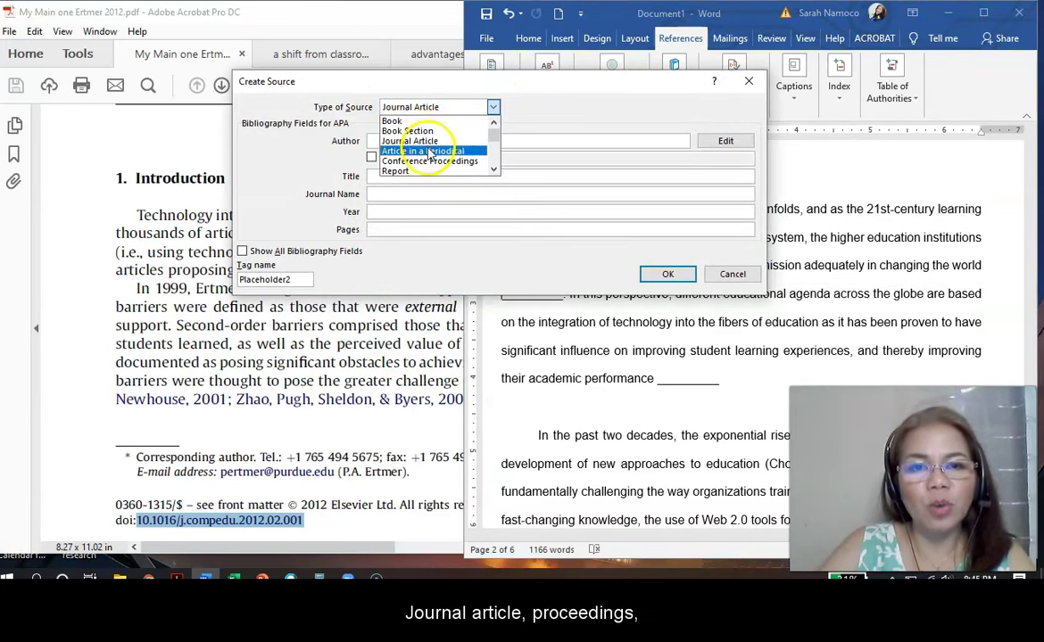
pyautogui.click(493, 169)
pyautogui.click(493, 170)
pyautogui.click(493, 169)
pyautogui.click(493, 170)
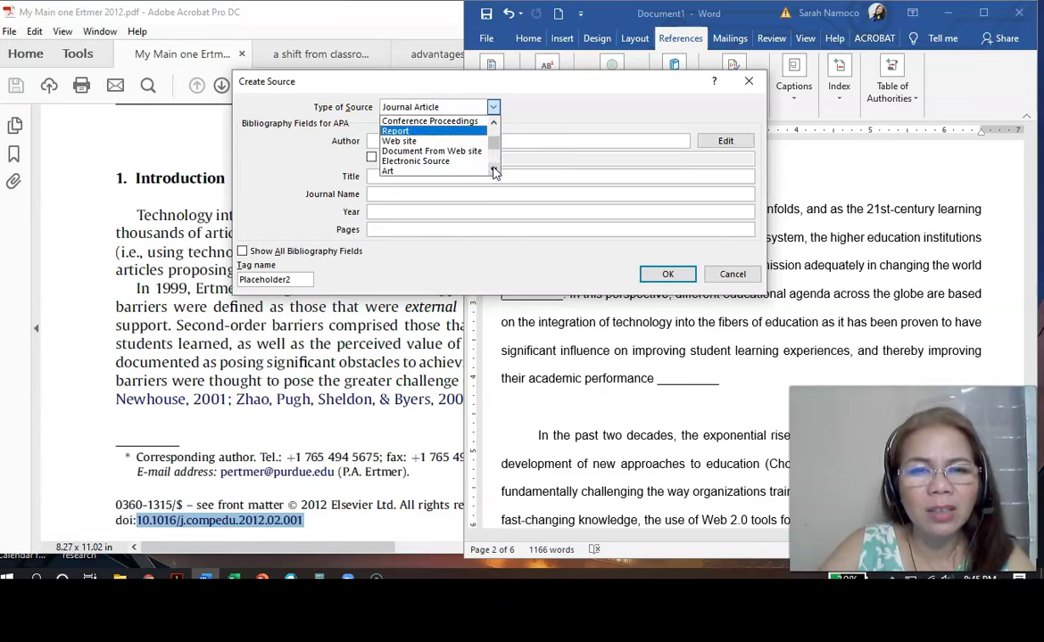
pyautogui.click(494, 170)
pyautogui.click(493, 170)
pyautogui.click(493, 169)
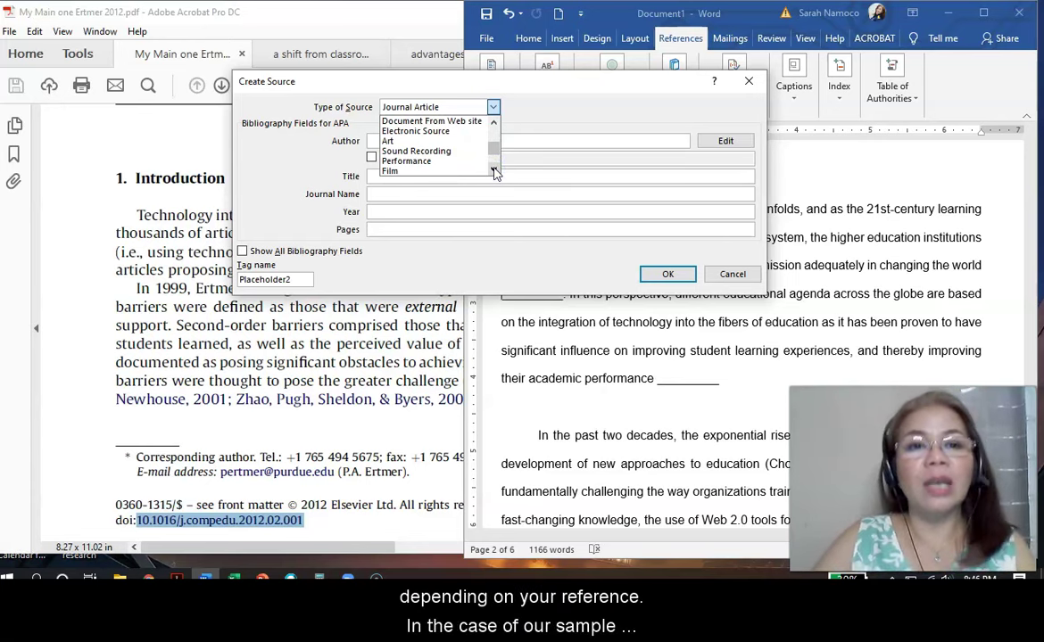
pyautogui.click(493, 170)
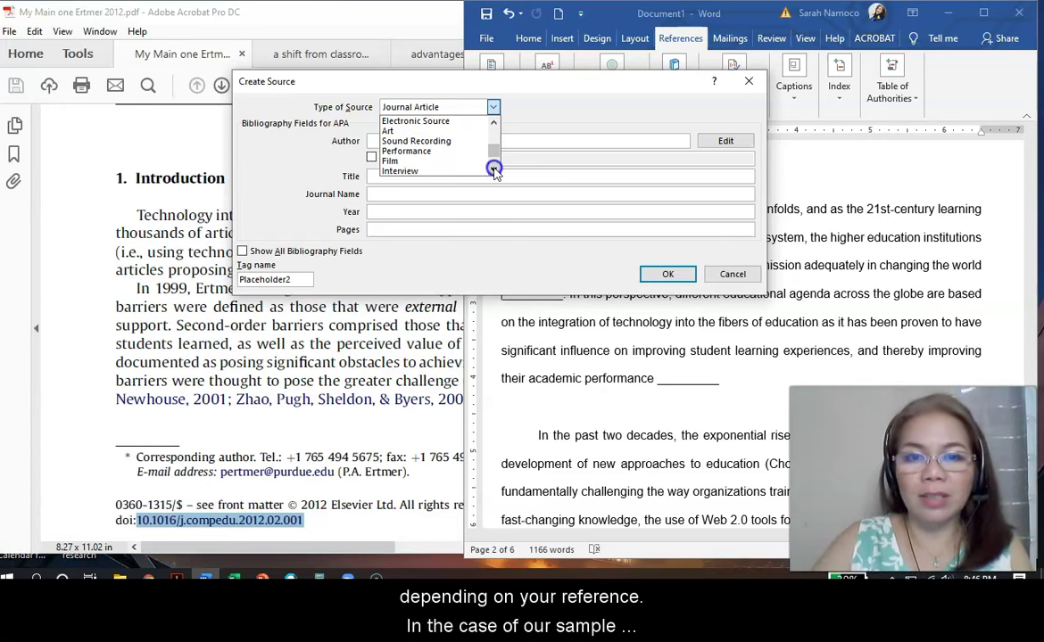
pyautogui.click(493, 170)
pyautogui.click(496, 145)
pyautogui.click(495, 128)
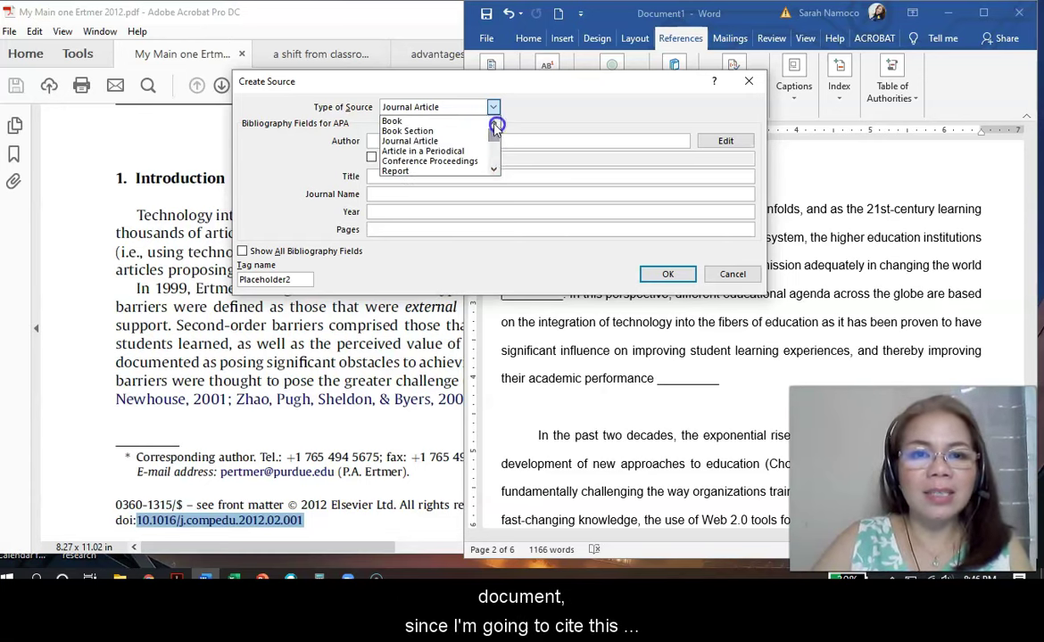
pyautogui.click(430, 142)
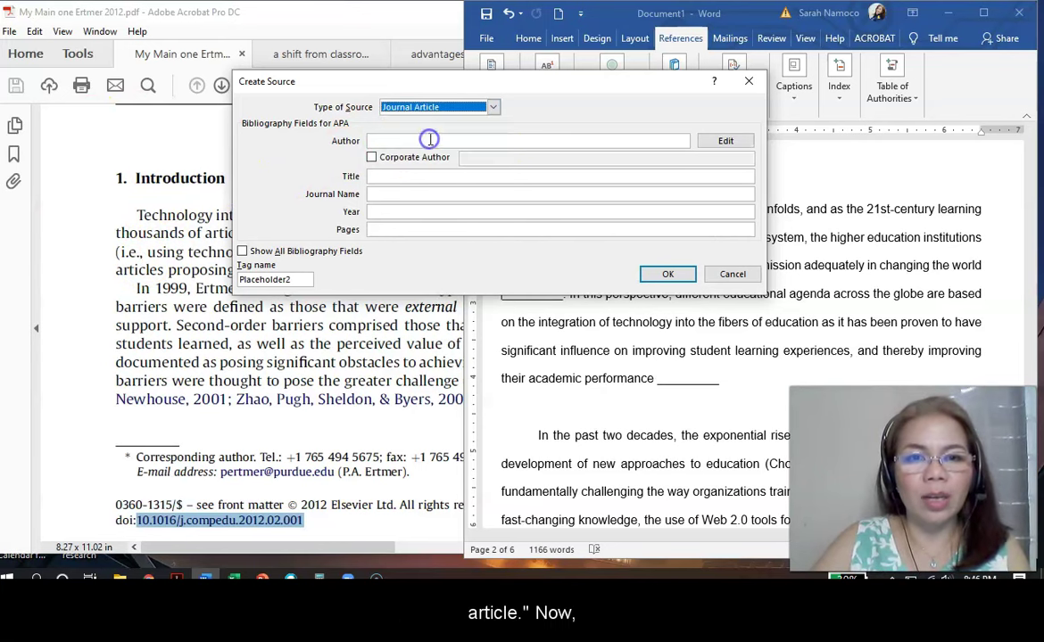
# Switch to the article PDF in Adobe Acrobat, maximize its window, and show the top of the first page at 125% zoom.
pyautogui.click(154, 133)
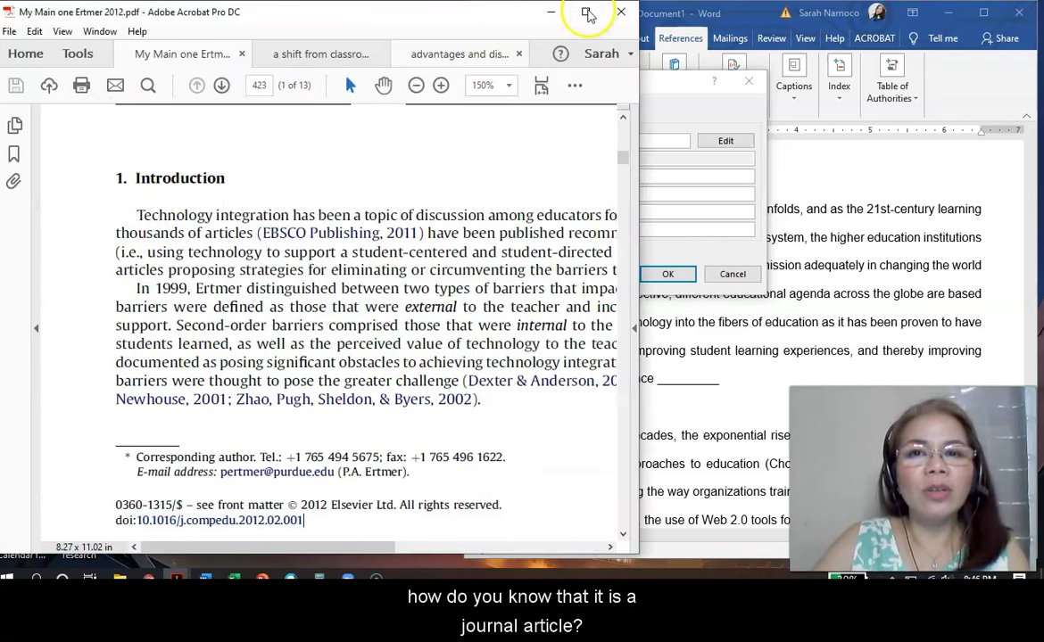
pyautogui.click(585, 12)
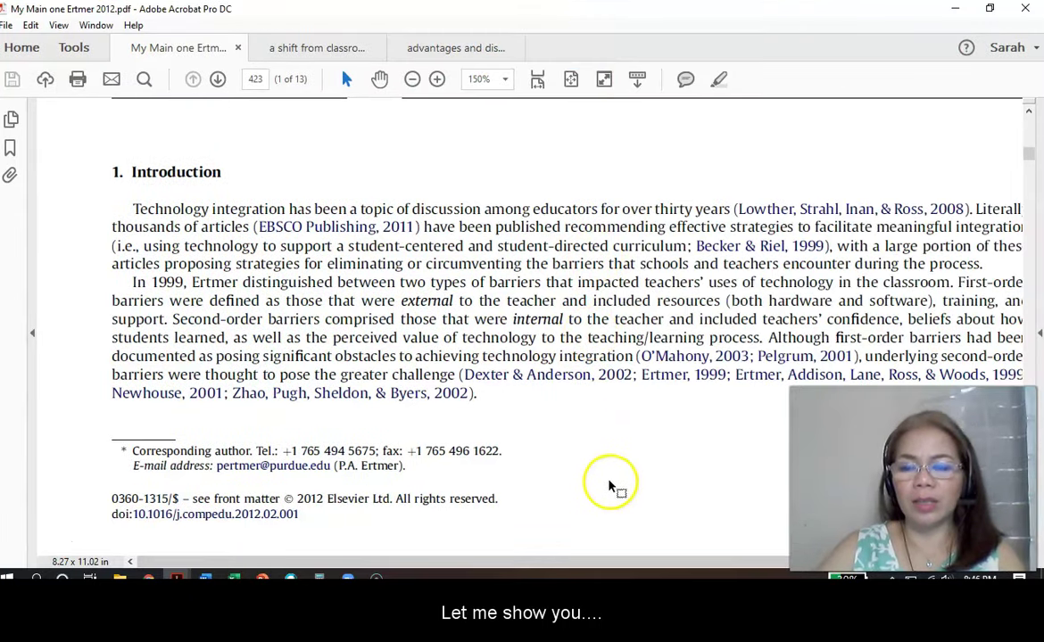
pyautogui.scroll(4, 601, 449)
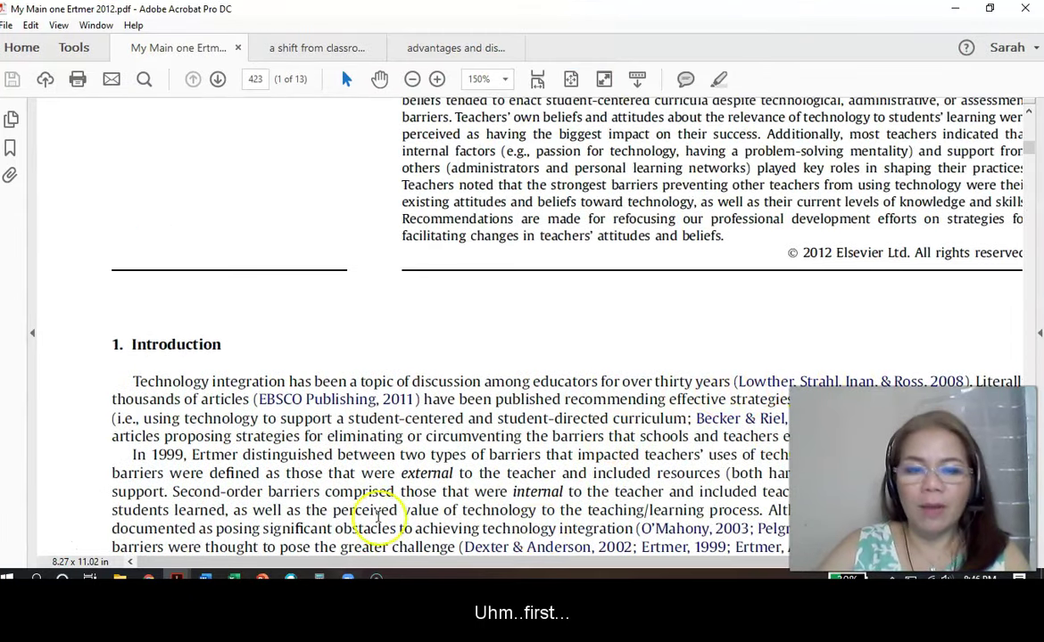
pyautogui.click(413, 79)
pyautogui.click(413, 79)
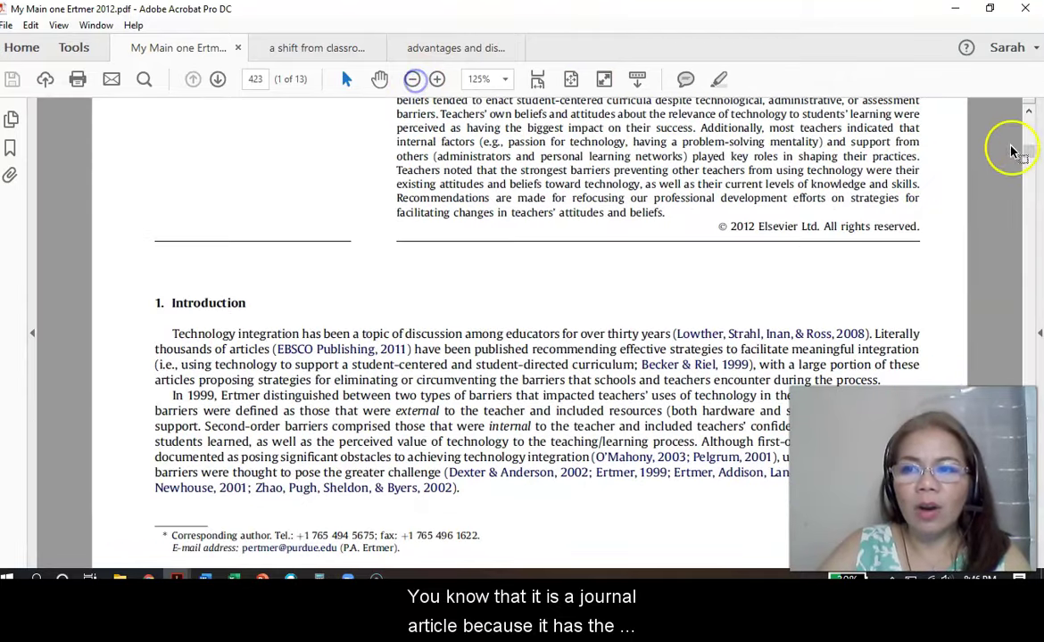
pyautogui.moveTo(1025, 152); pyautogui.dragTo(1029, 123)
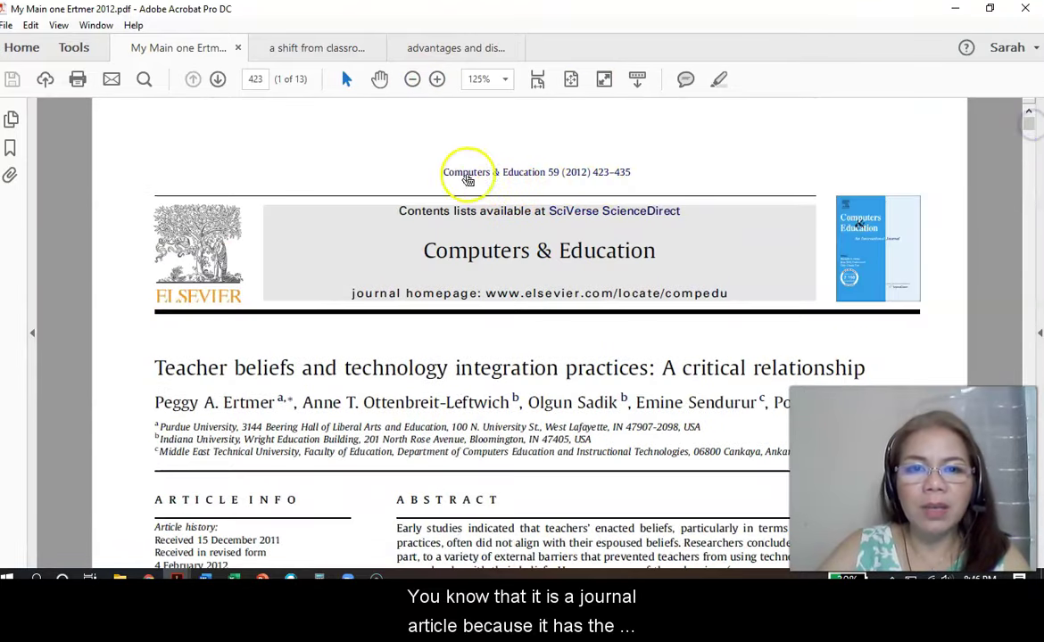
# Examine the article's first page for the journal name, publication year, title, authors, article history and keywords.
pyautogui.moveTo(424, 250); pyautogui.dragTo(654, 250)
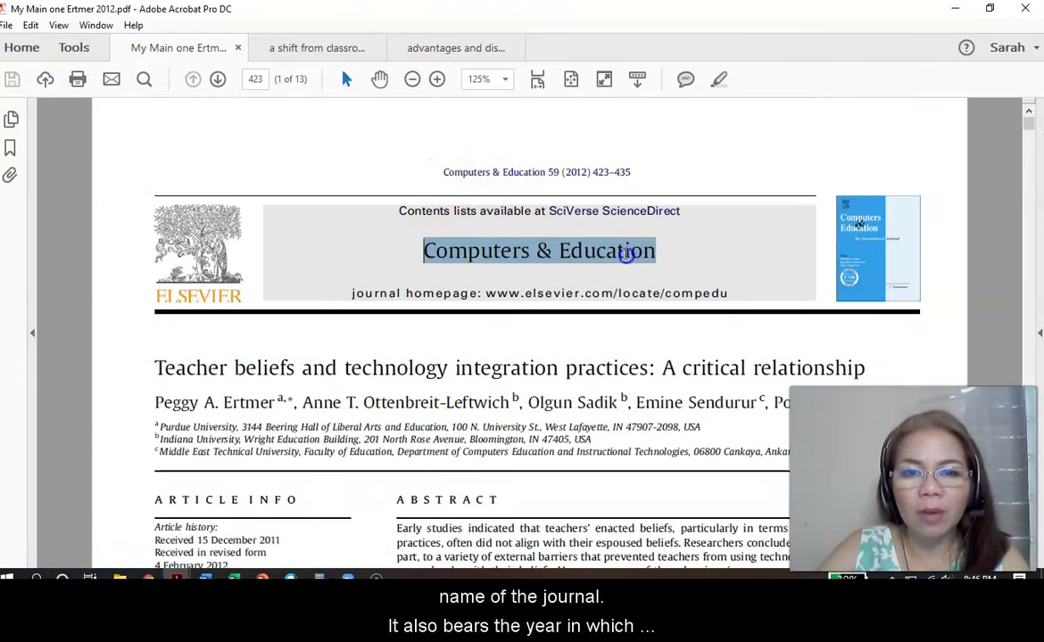
pyautogui.click(571, 173)
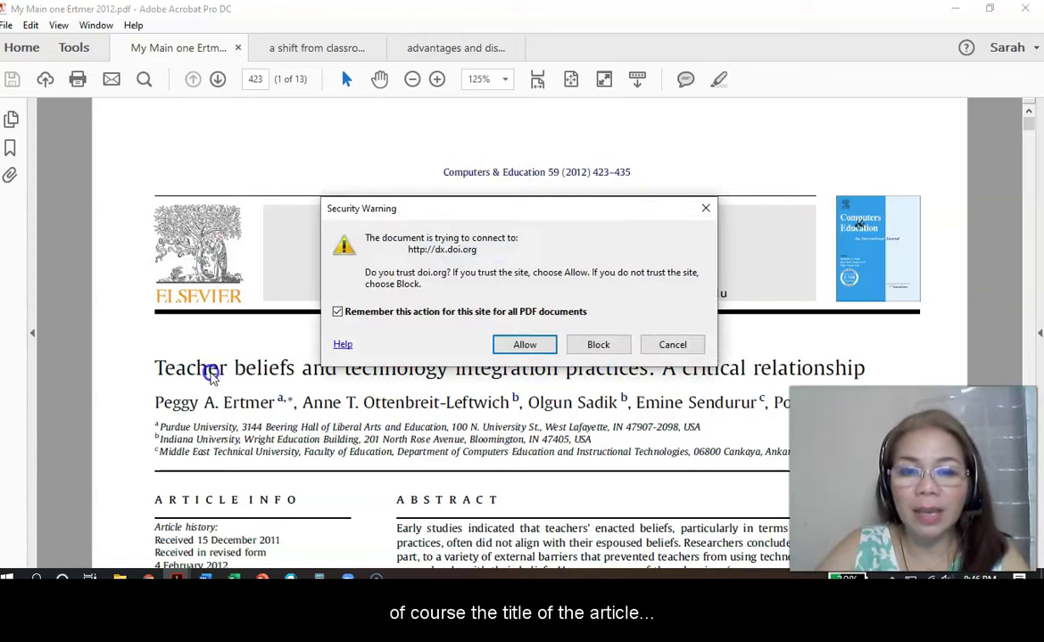
pyautogui.click(669, 345)
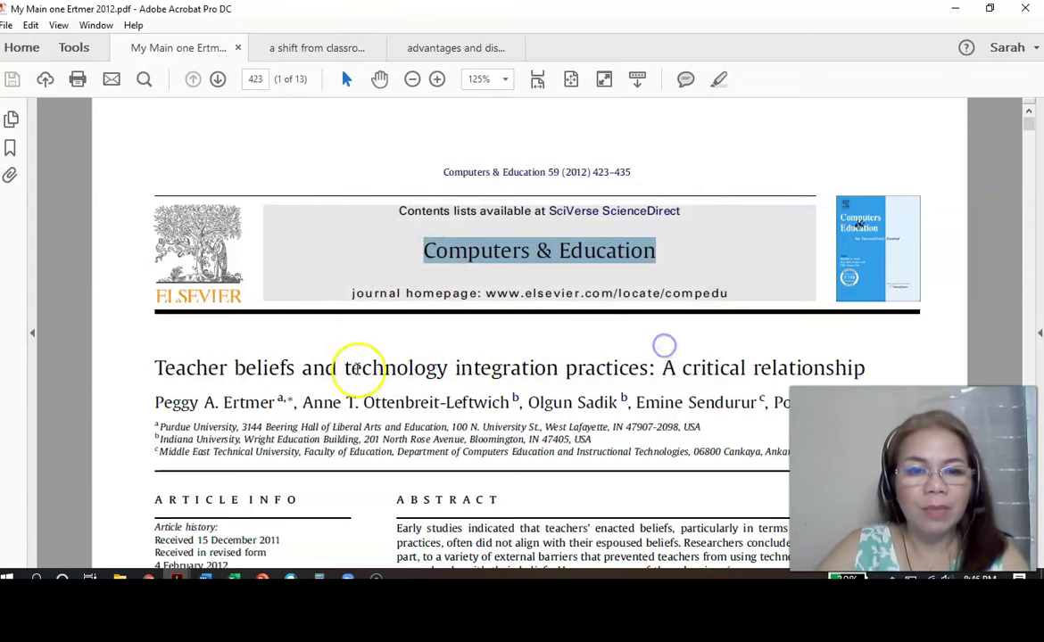
pyautogui.moveTo(157, 401); pyautogui.dragTo(526, 426)
pyautogui.scroll(-5, 493, 437)
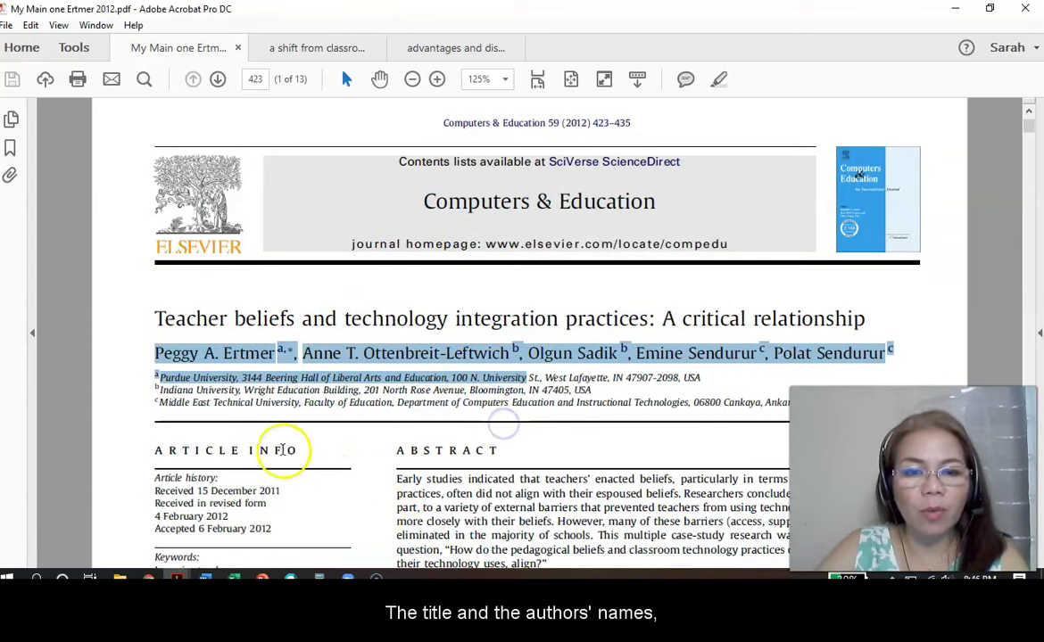
pyautogui.scroll(-1, 458, 459)
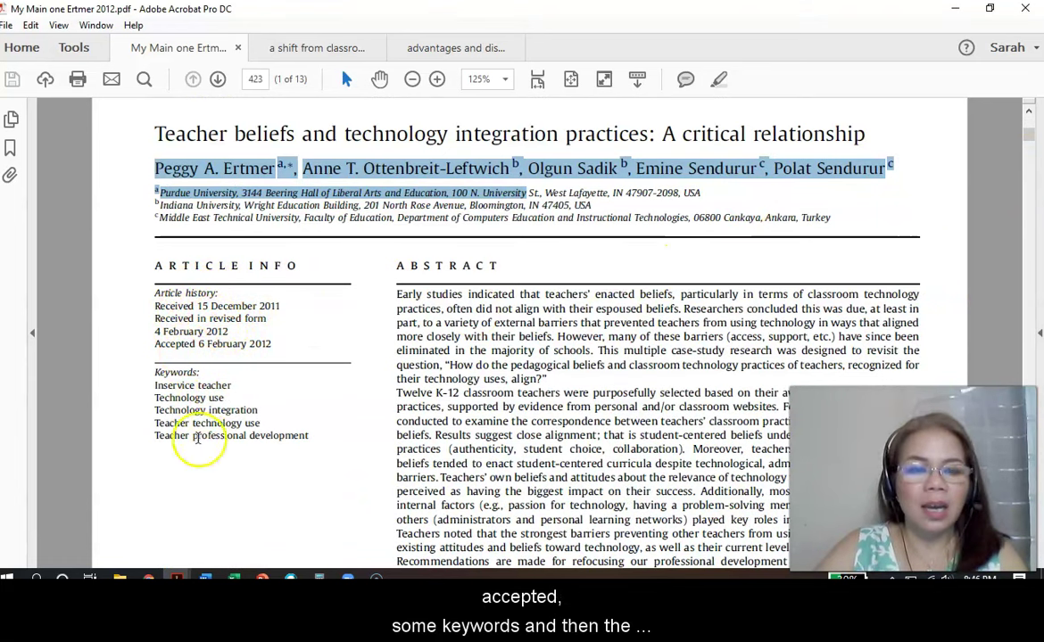
# Restore the PDF window to its smaller size and place Word's Create Source dialog beside it, clear of the article.
pyautogui.click(1033, 137)
pyautogui.moveTo(1033, 137)
pyautogui.mouseDown()
pyautogui.moveTo(1031, 175)
pyautogui.moveTo(1032, 134)
pyautogui.mouseUp()
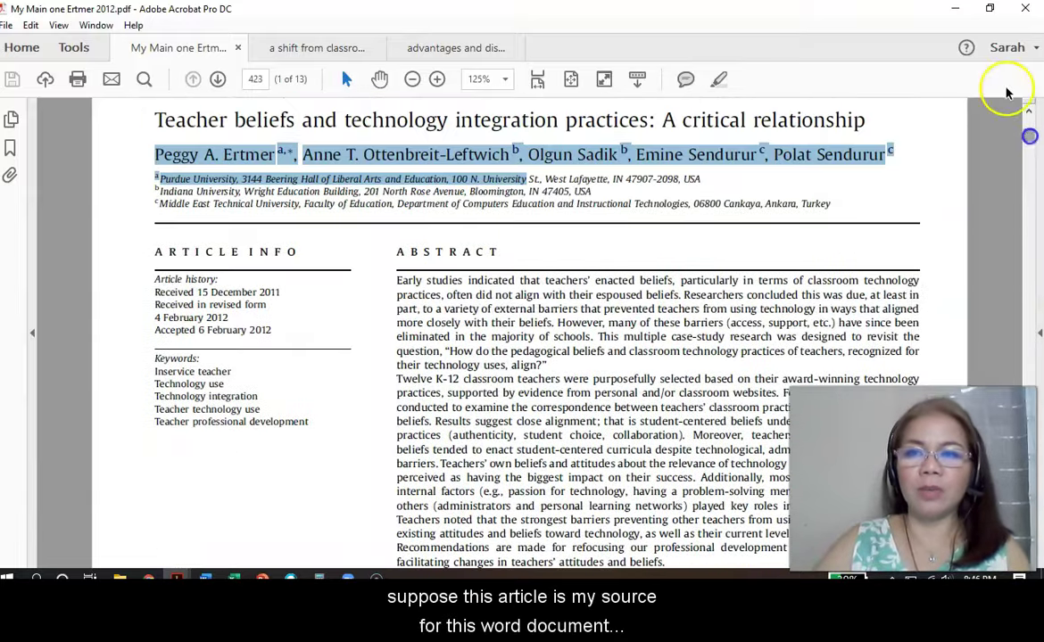
pyautogui.click(990, 11)
pyautogui.click(642, 92)
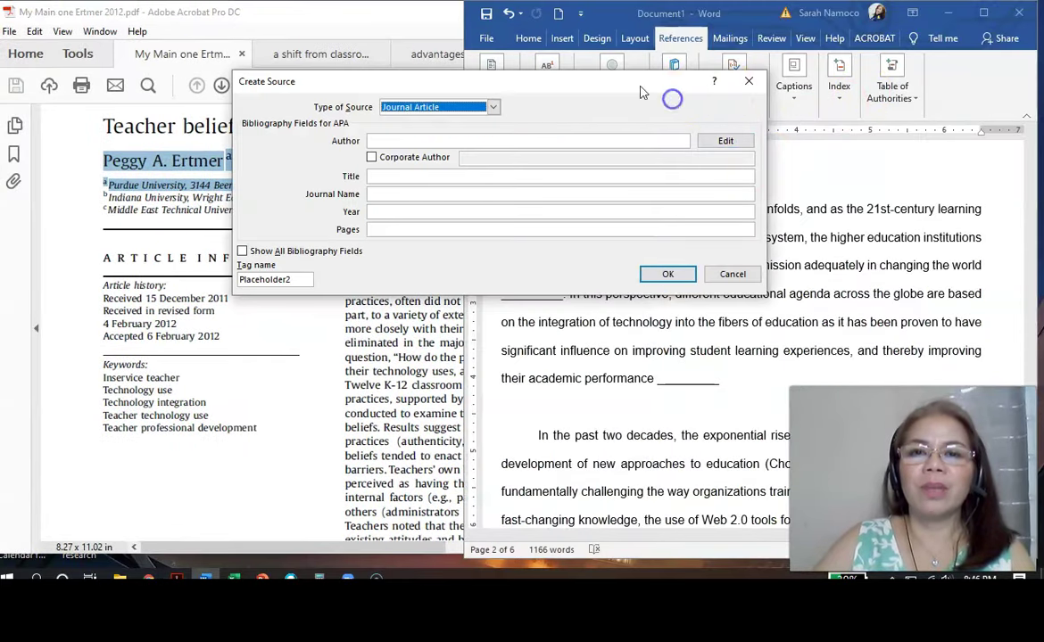
pyautogui.moveTo(641, 92); pyautogui.dragTo(903, 82)
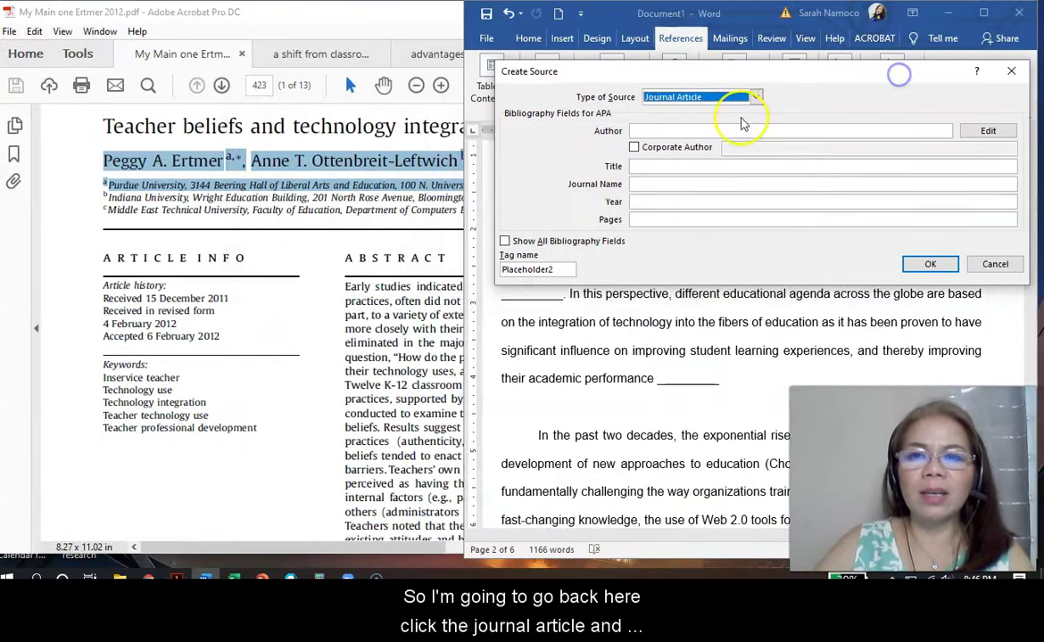
# Enter a sample name as the source's author, and show the article's author line in the PDF at 100% zoom.
pyautogui.click(707, 129)
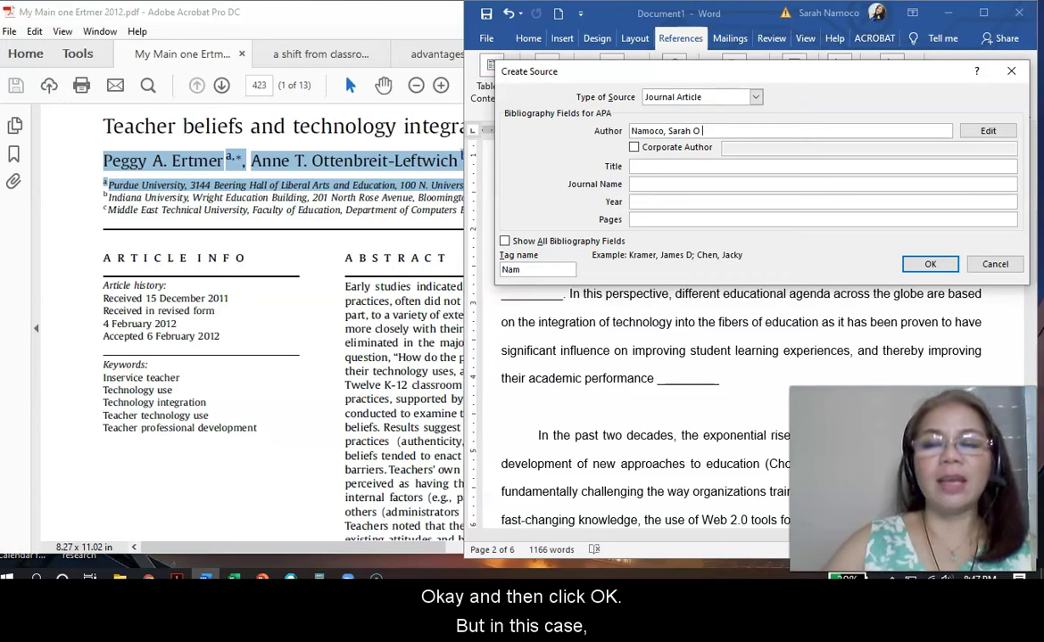
pyautogui.click(75, 221)
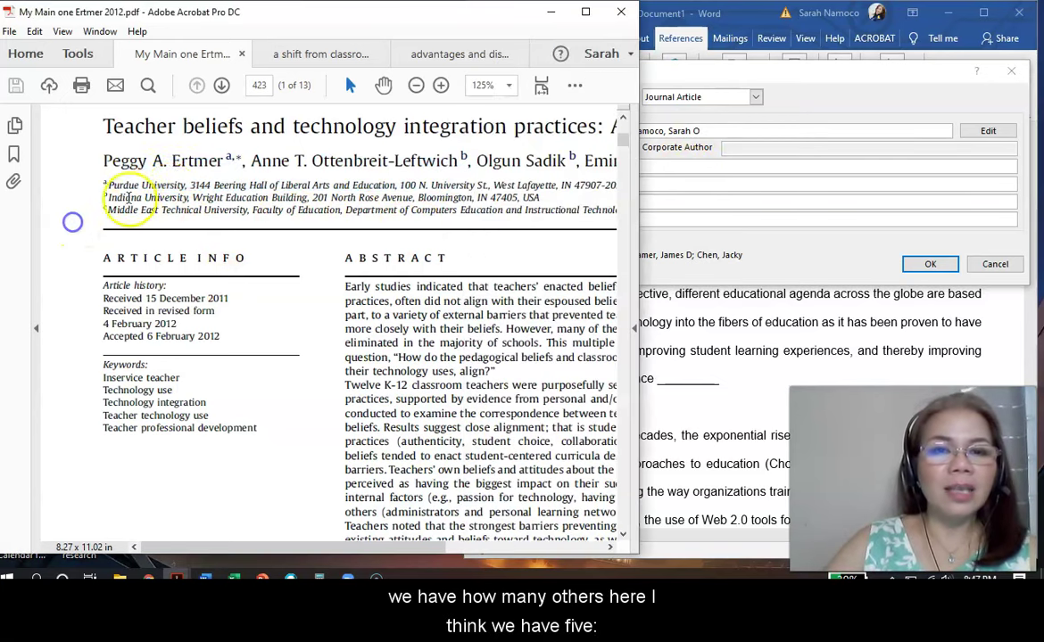
pyautogui.click(416, 85)
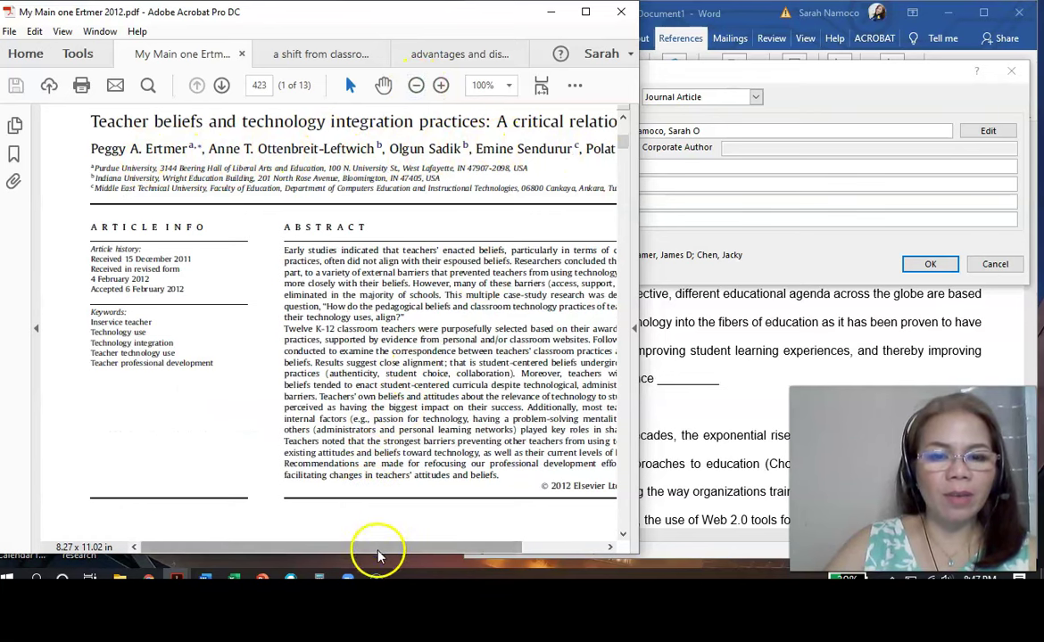
pyautogui.moveTo(380, 549); pyautogui.dragTo(404, 548)
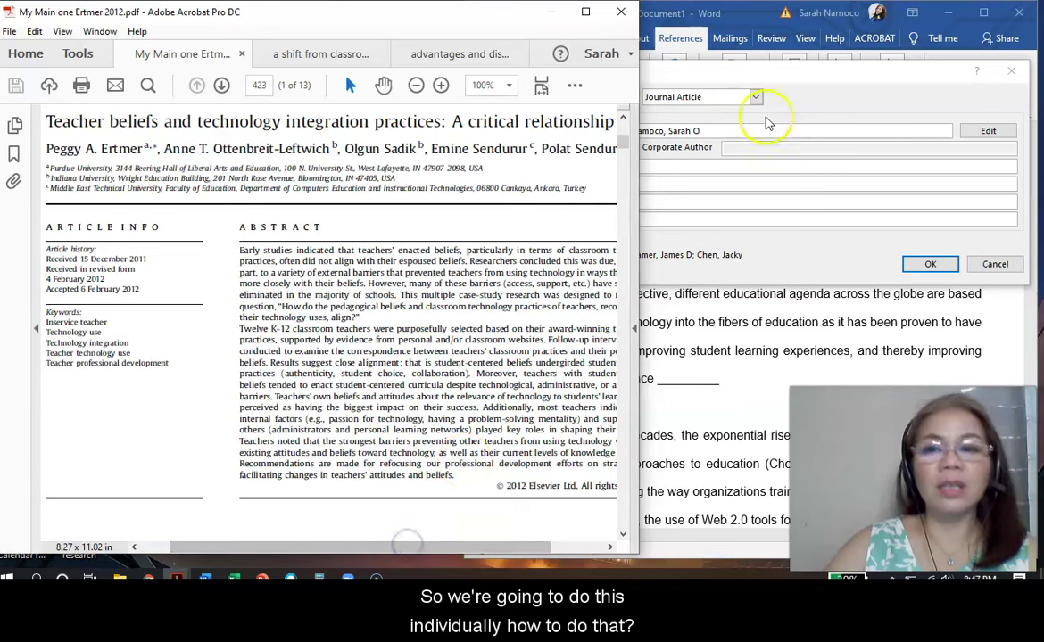
# Replace the sample author in Word with the article's first author, entered separately as last, first and middle name.
pyautogui.click(851, 99)
pyautogui.moveTo(861, 130); pyautogui.dragTo(629, 131)
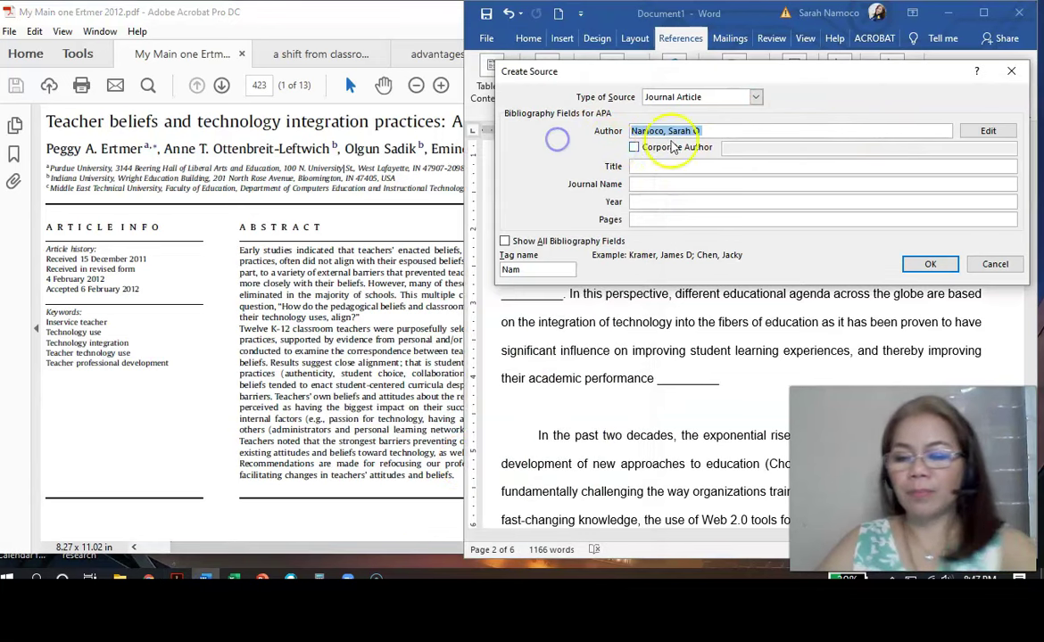
pyautogui.press('BackSpace')
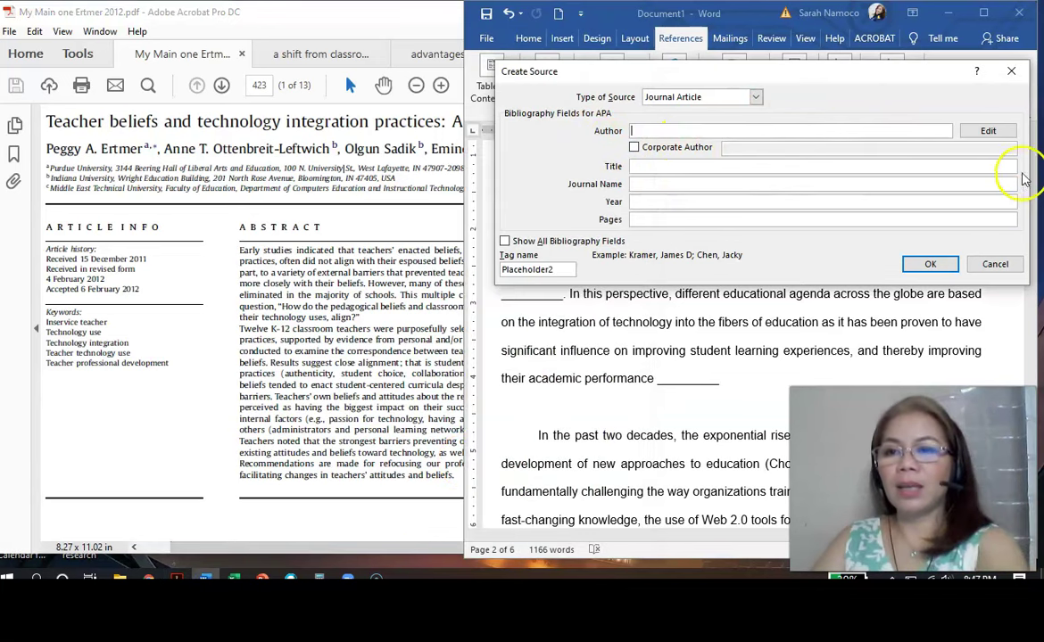
pyautogui.click(990, 132)
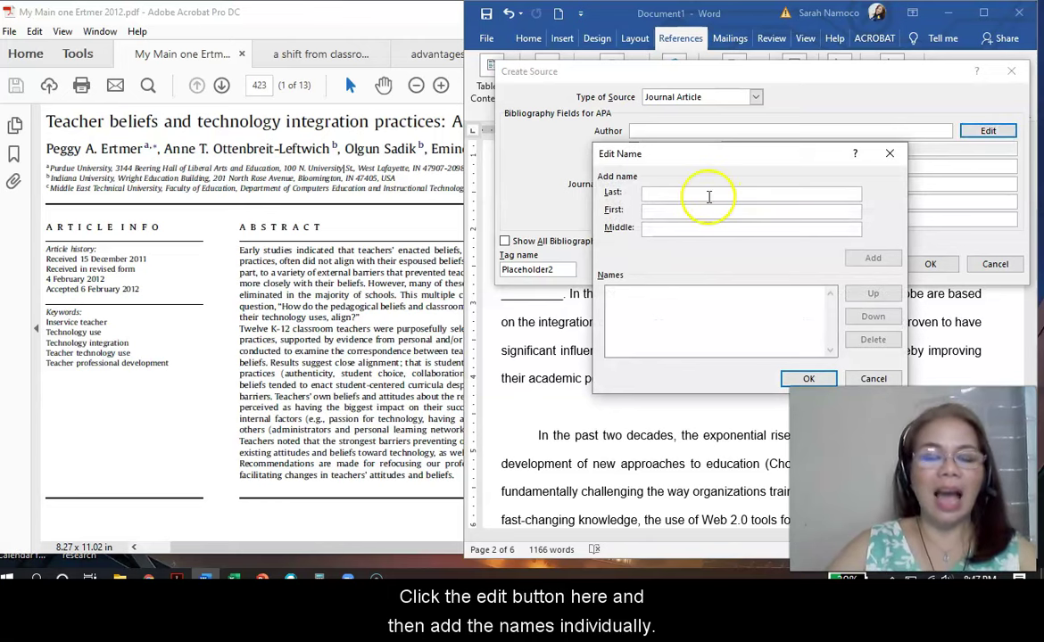
pyautogui.write('Eteme')
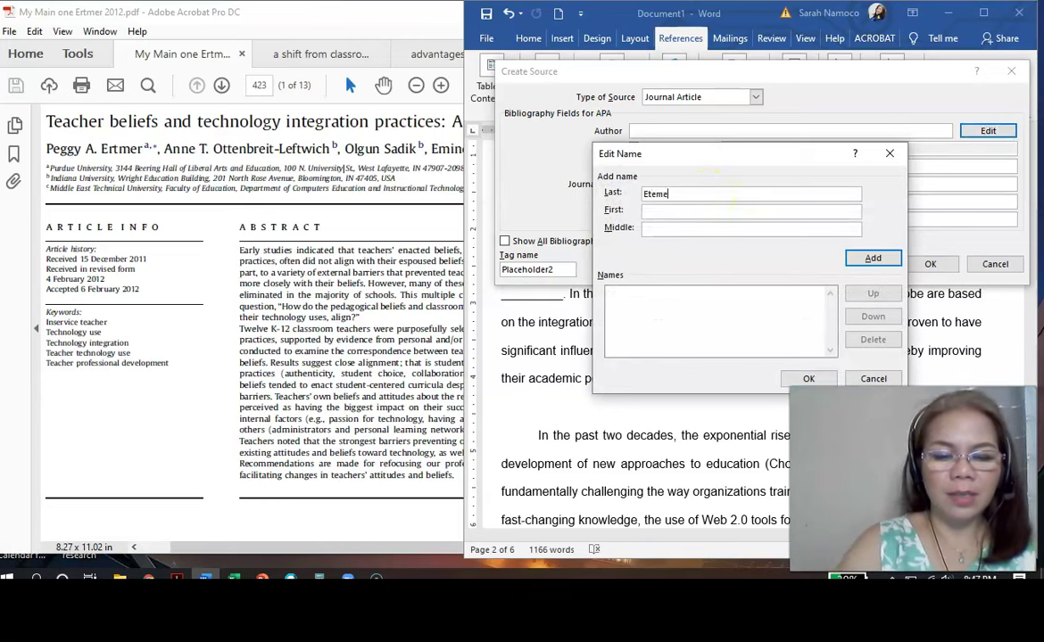
pyautogui.write('r')
pyautogui.press('Tab')
pyautogui.write('p')
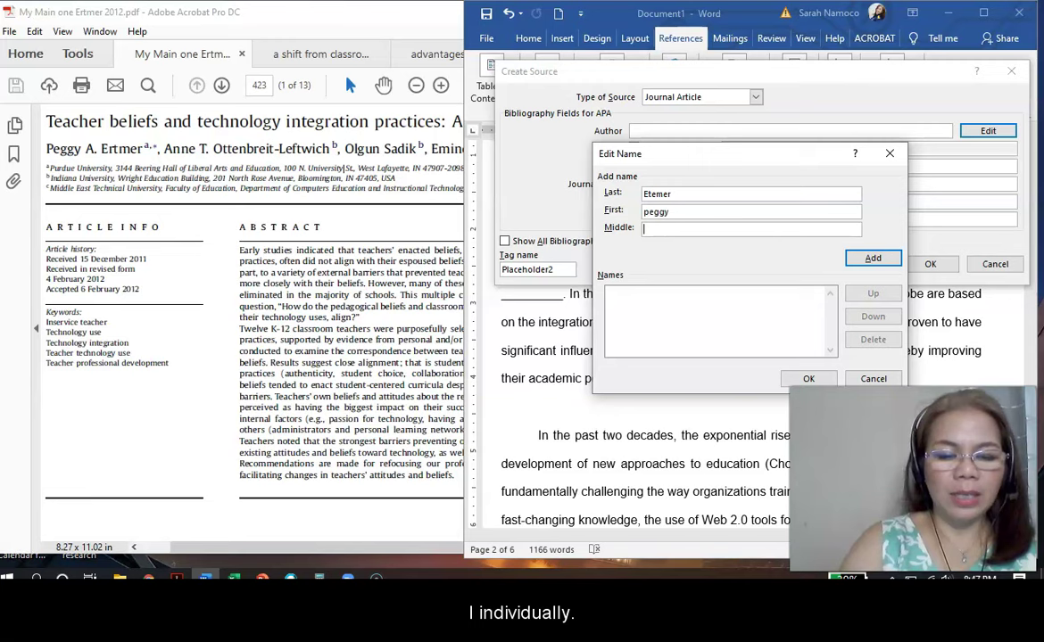
pyautogui.press('Return')
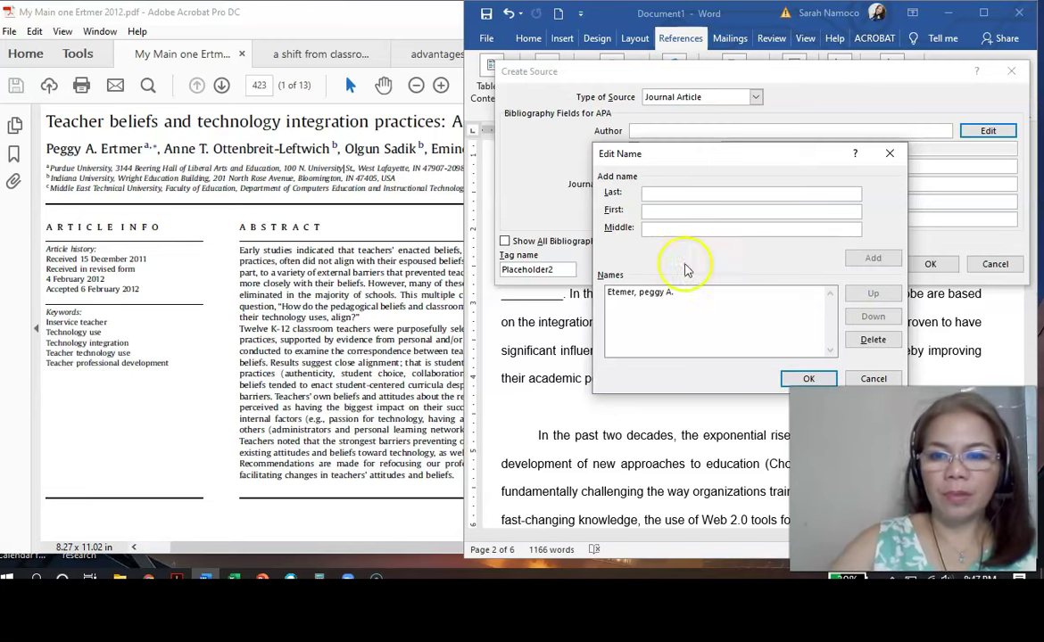
# Accept the name list and capitalize the first author's given name in the Author field.
pyautogui.click(642, 292)
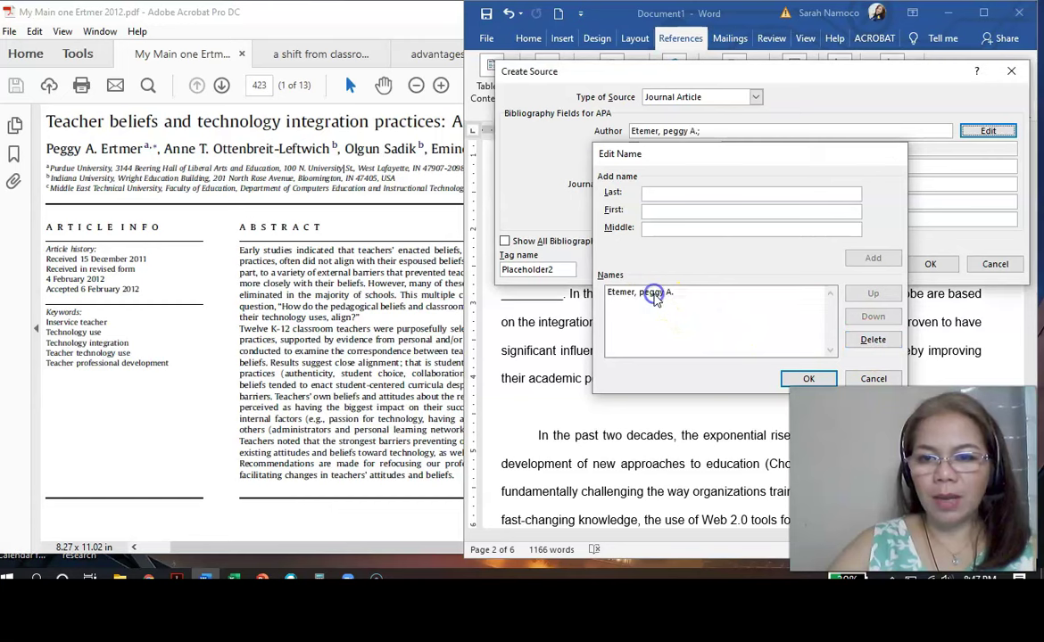
pyautogui.press('Return')
pyautogui.click(669, 132)
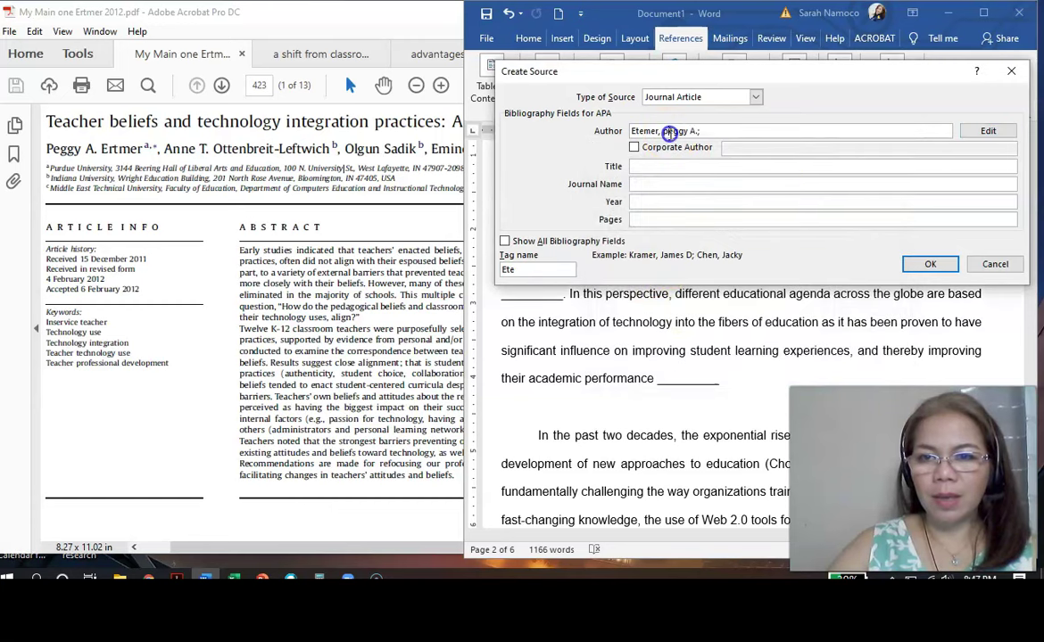
pyautogui.press('Delete')
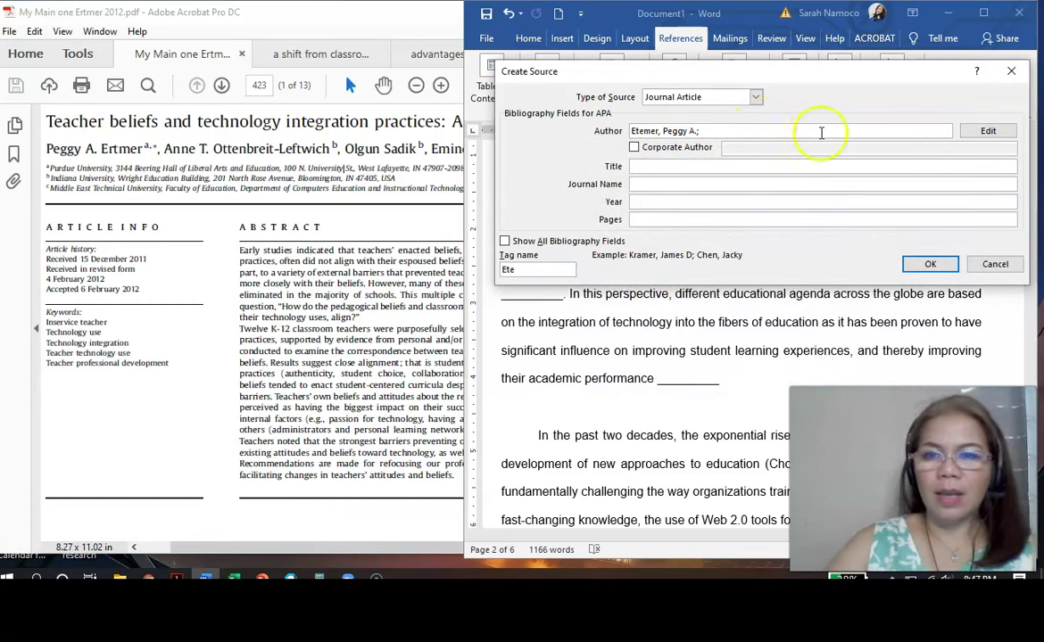
# Add the article's second author to the source's name list, copying the hyphenated last name from the PDF.
pyautogui.click(986, 131)
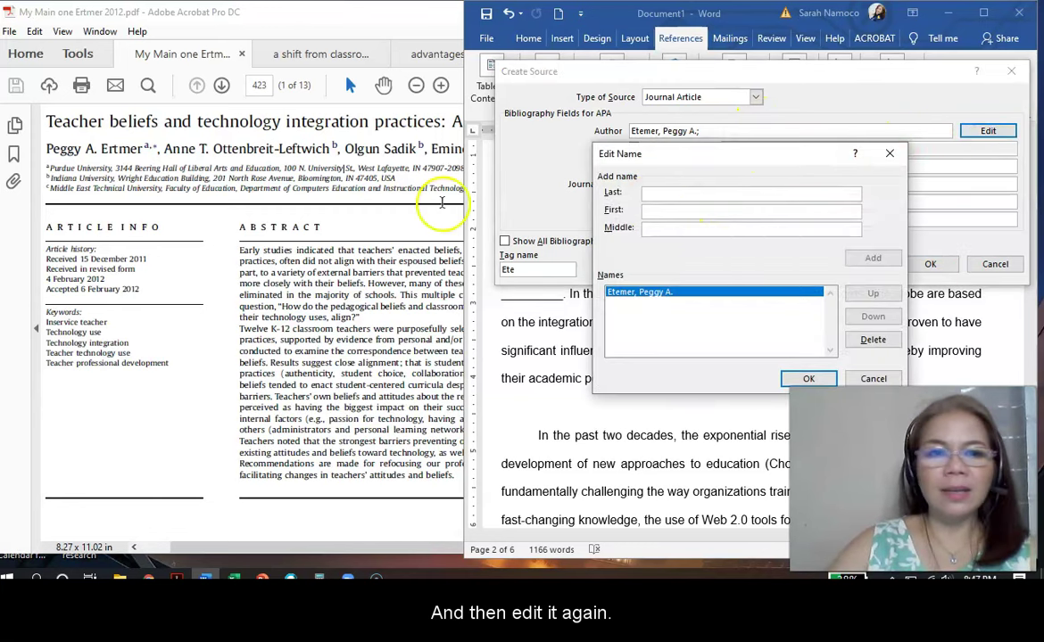
pyautogui.click(214, 149)
pyautogui.moveTo(212, 148); pyautogui.dragTo(332, 153)
pyautogui.rightClick(332, 153)
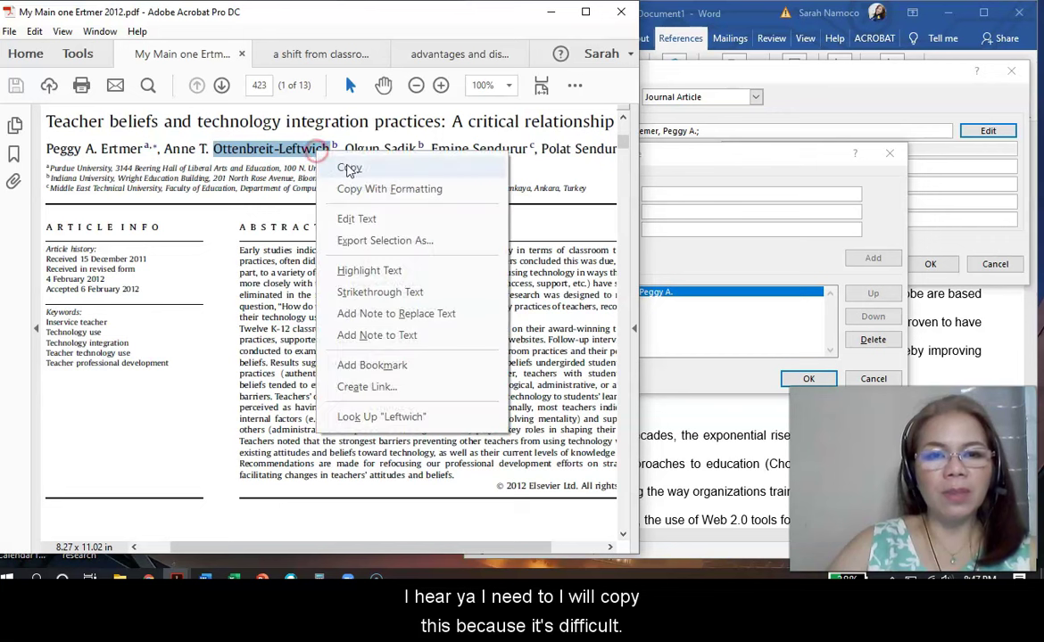
pyautogui.click(351, 167)
pyautogui.click(769, 198)
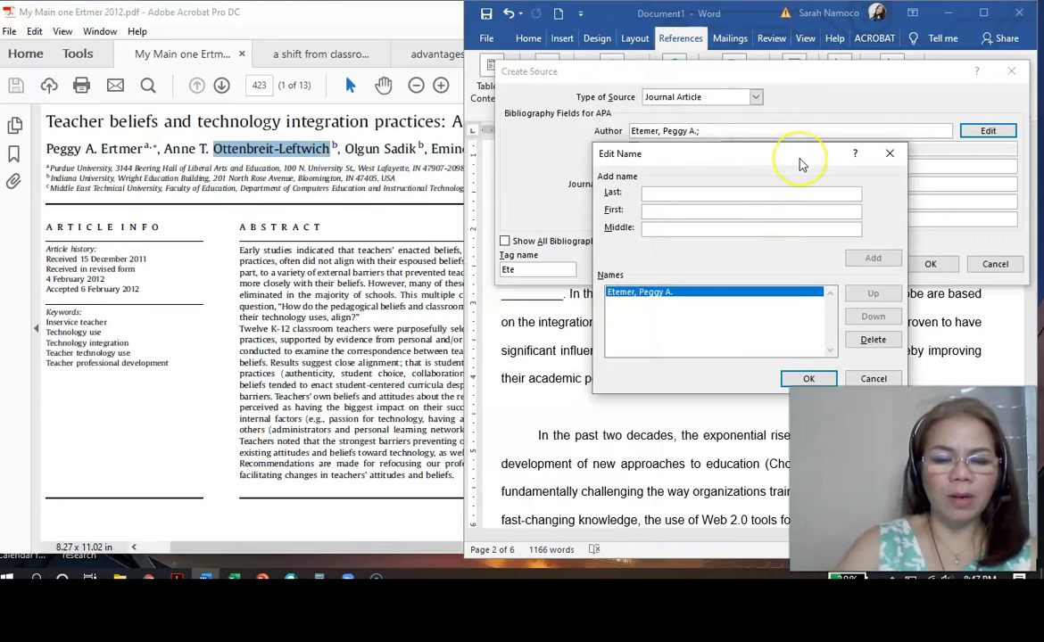
pyautogui.hotkey('ctrl', 'v')
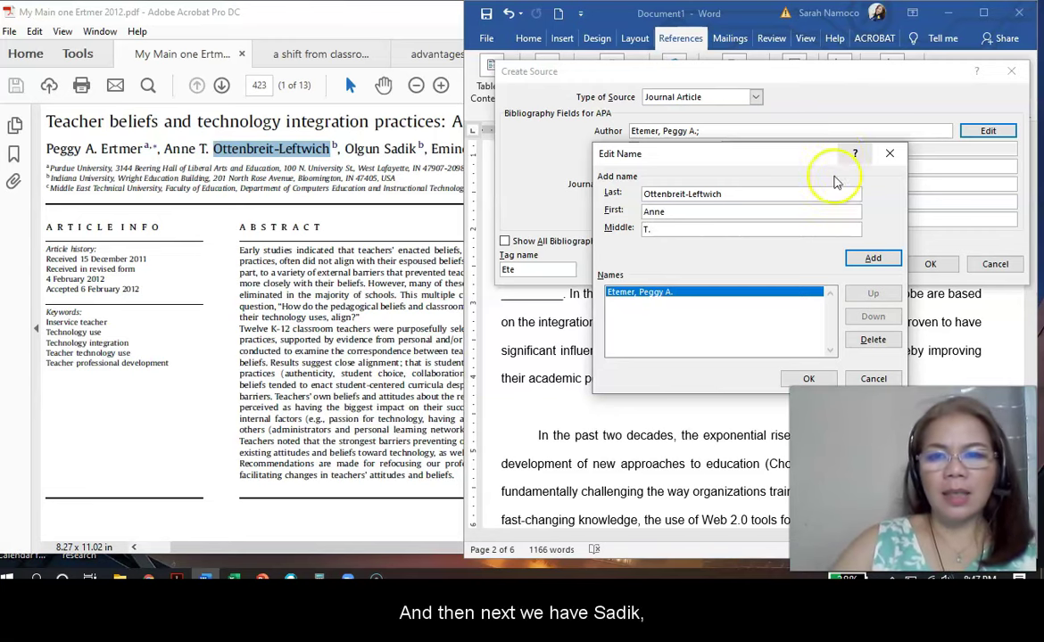
pyautogui.click(872, 258)
# Add the article's third, fourth and fifth authors to the name list and accept the list.
pyautogui.click(778, 194)
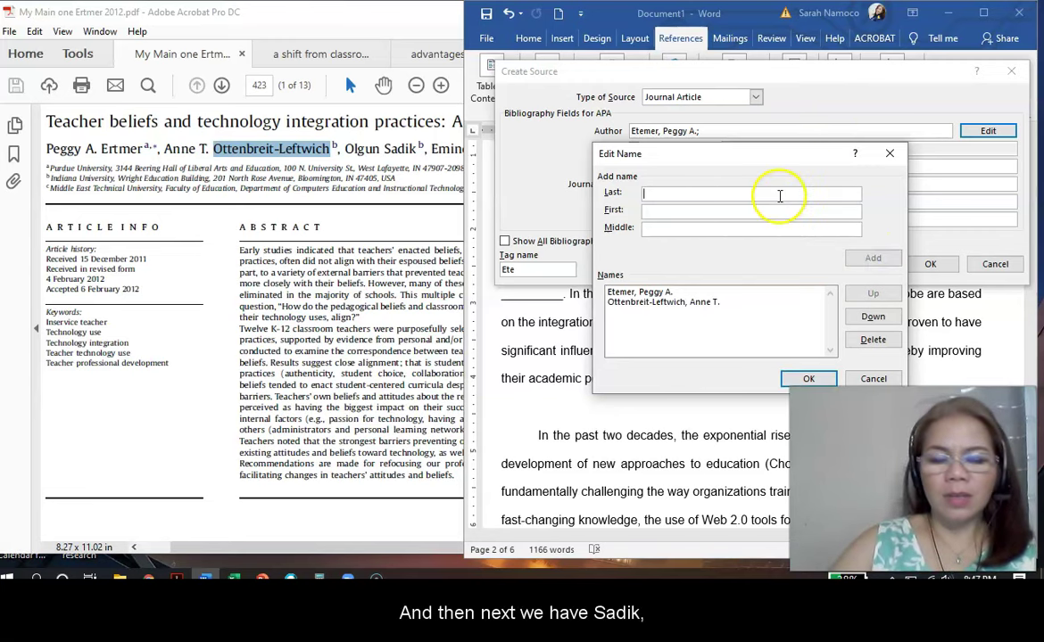
pyautogui.write('Sadik')
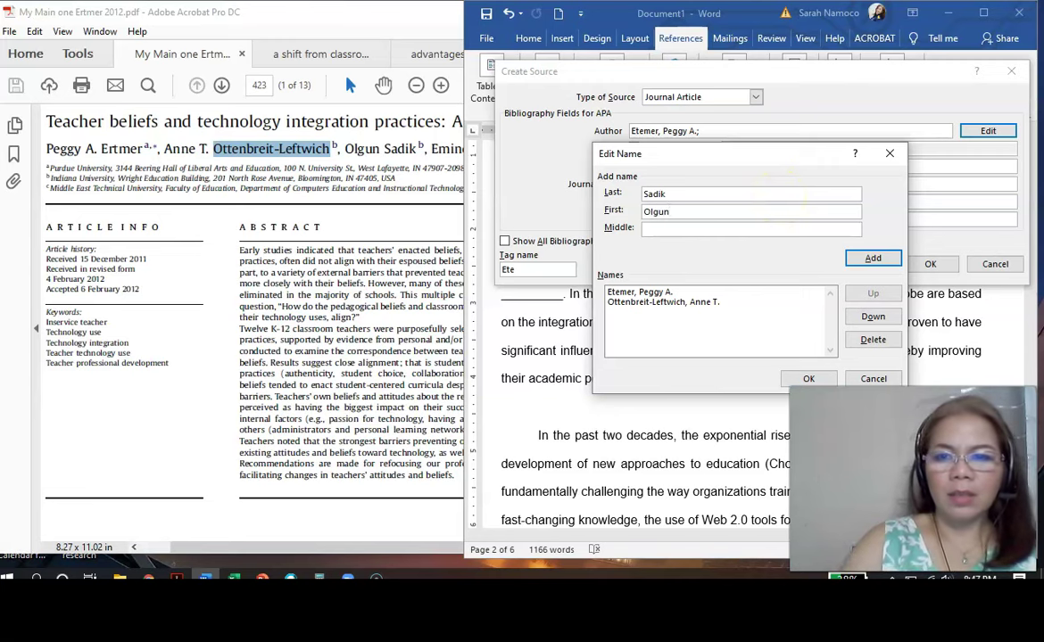
pyautogui.press('Return')
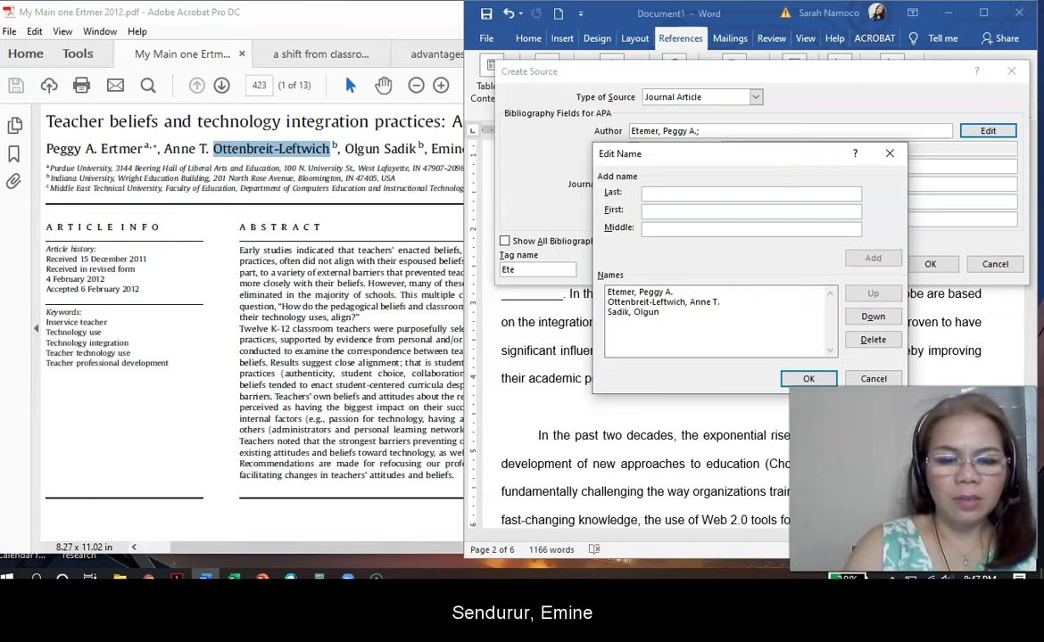
pyautogui.write('Sendurur')
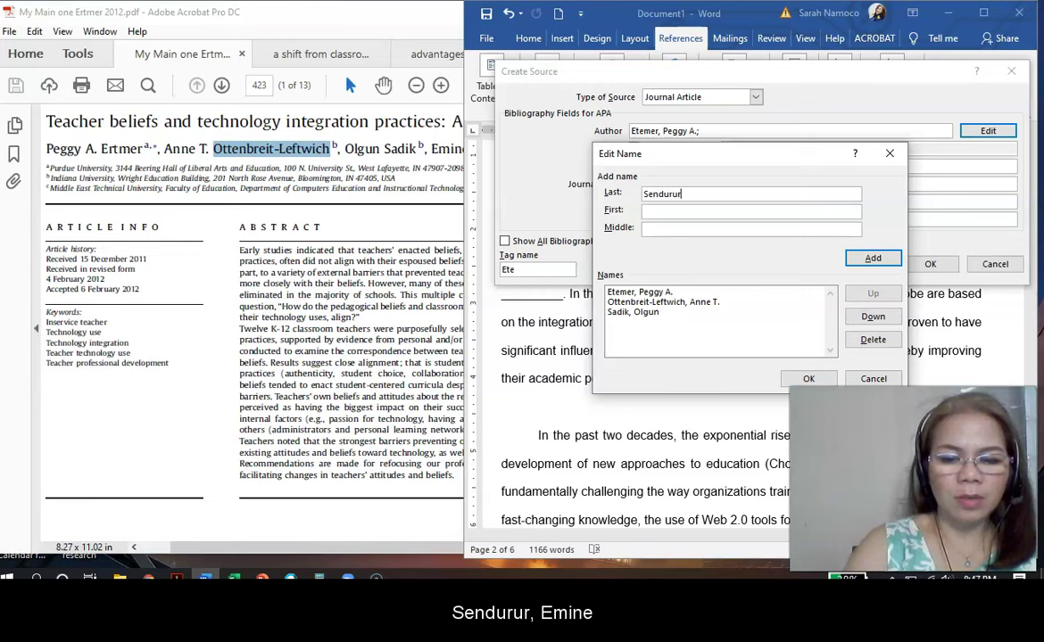
pyautogui.click(751, 211)
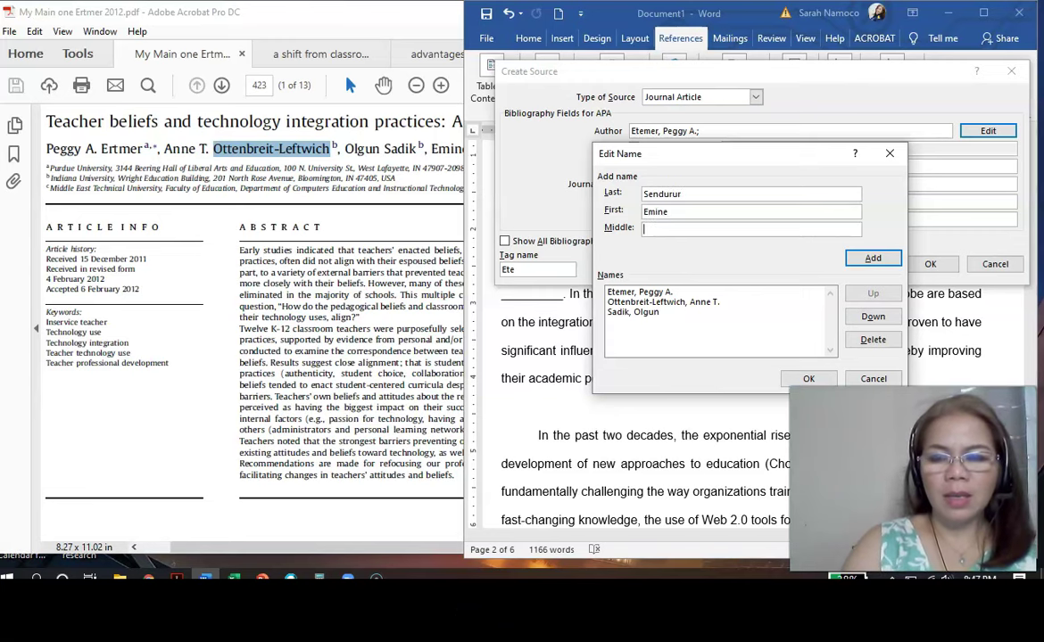
pyautogui.press('Return')
pyautogui.write('S')
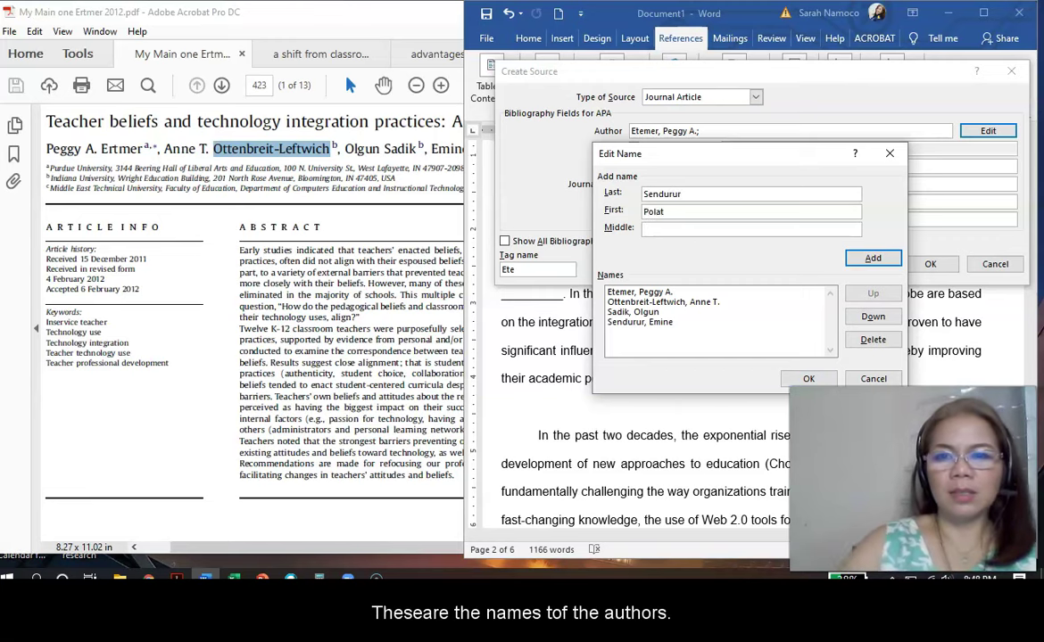
pyautogui.click(878, 266)
pyautogui.click(808, 379)
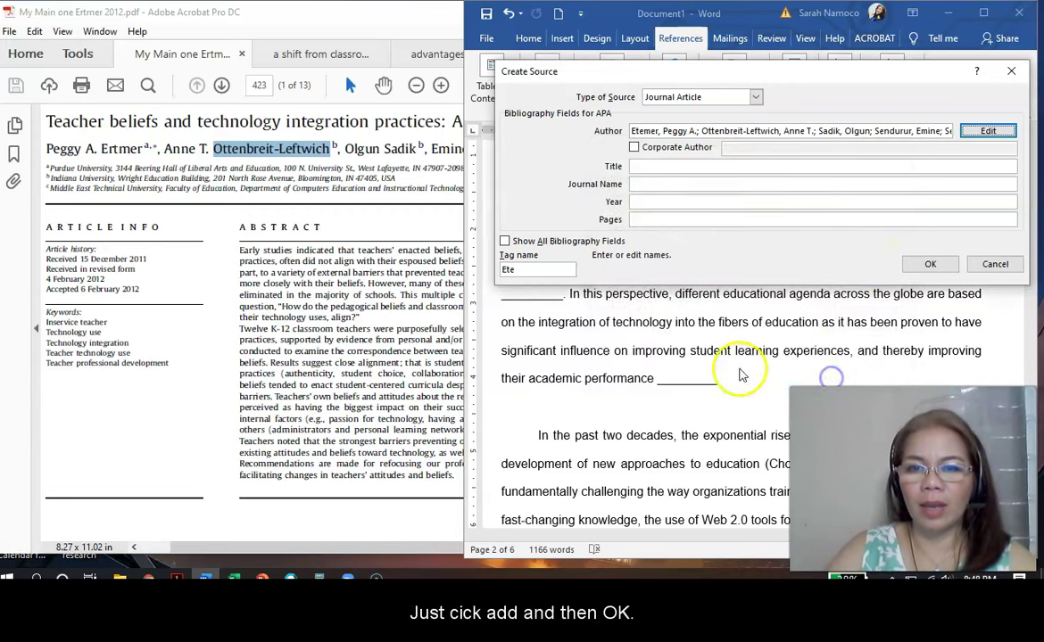
# Copy "Teacher beliefs and technology integration practices: A critical relationship" from the PDF into the source's Title field.
pyautogui.click(44, 122)
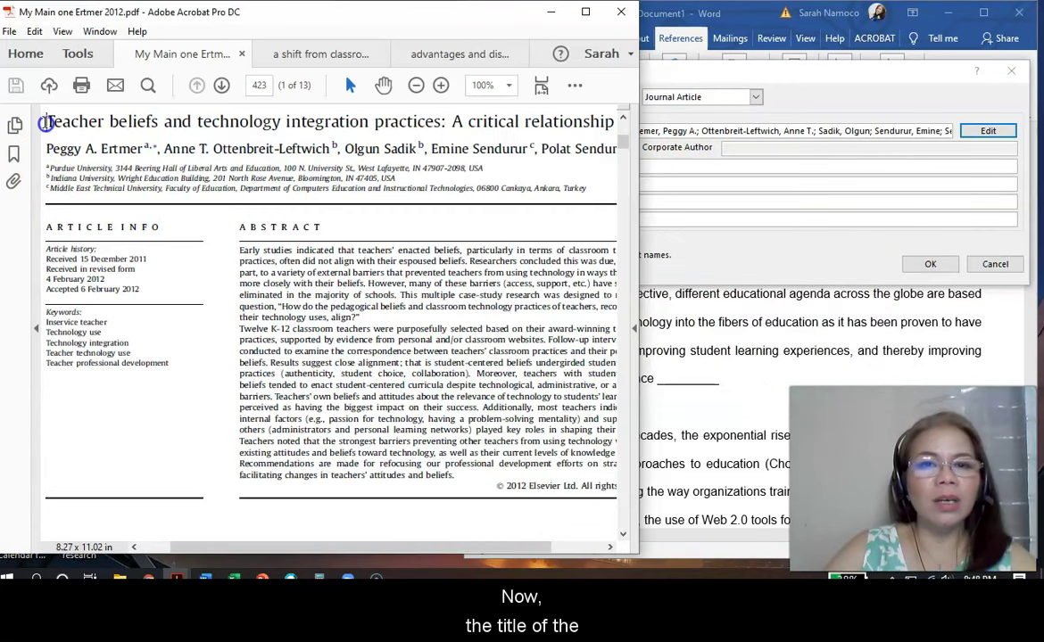
pyautogui.moveTo(47, 120); pyautogui.dragTo(590, 124)
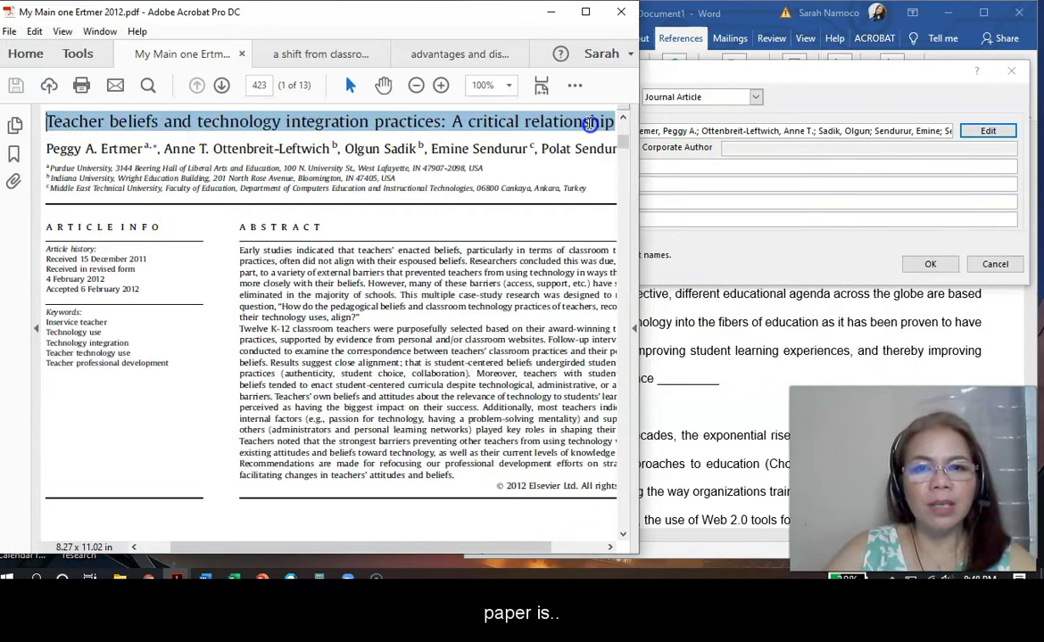
pyautogui.rightClick(590, 124)
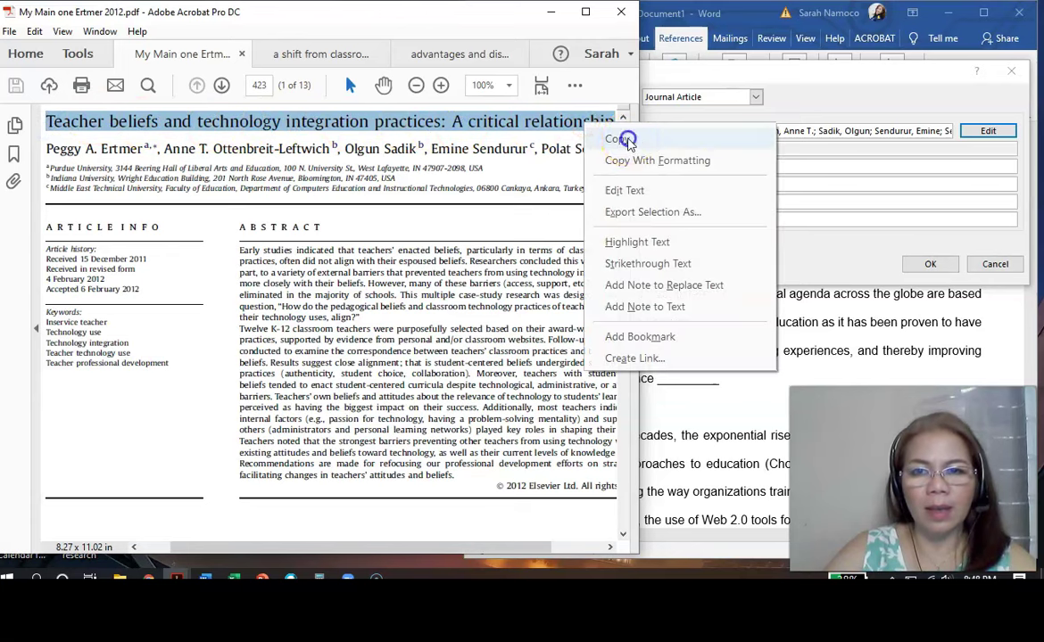
pyautogui.click(600, 140)
pyautogui.click(750, 166)
pyautogui.hotkey('ctrl', 'v')
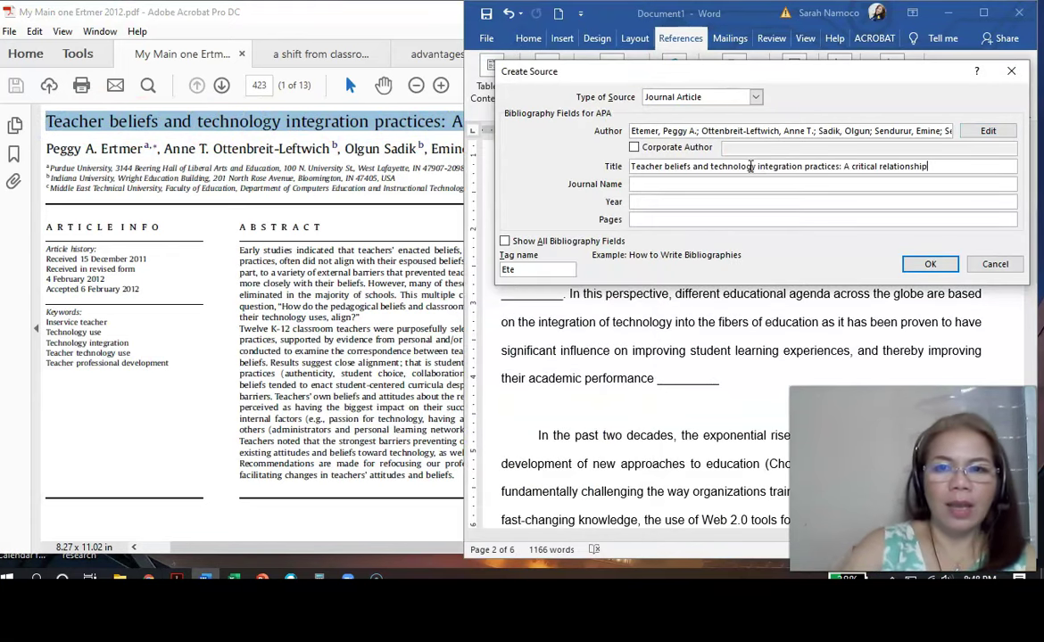
# Set the source's journal name to "Computers and Education", as given in the article's header.
pyautogui.scroll(2, 354, 317)
pyautogui.scroll(1, 354, 316)
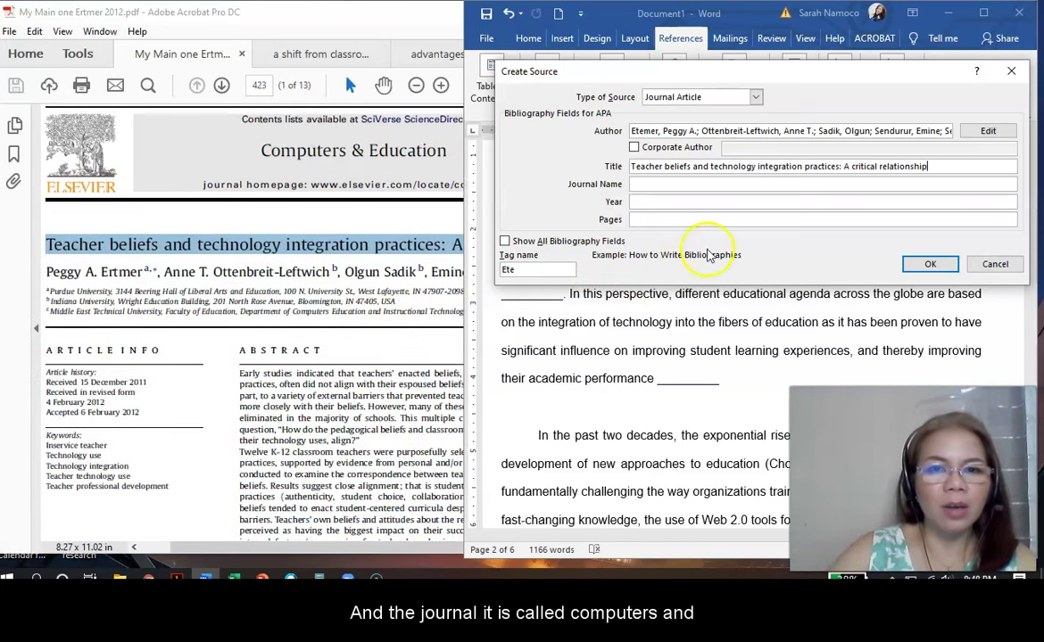
pyautogui.click(757, 184)
pyautogui.write('Computers')
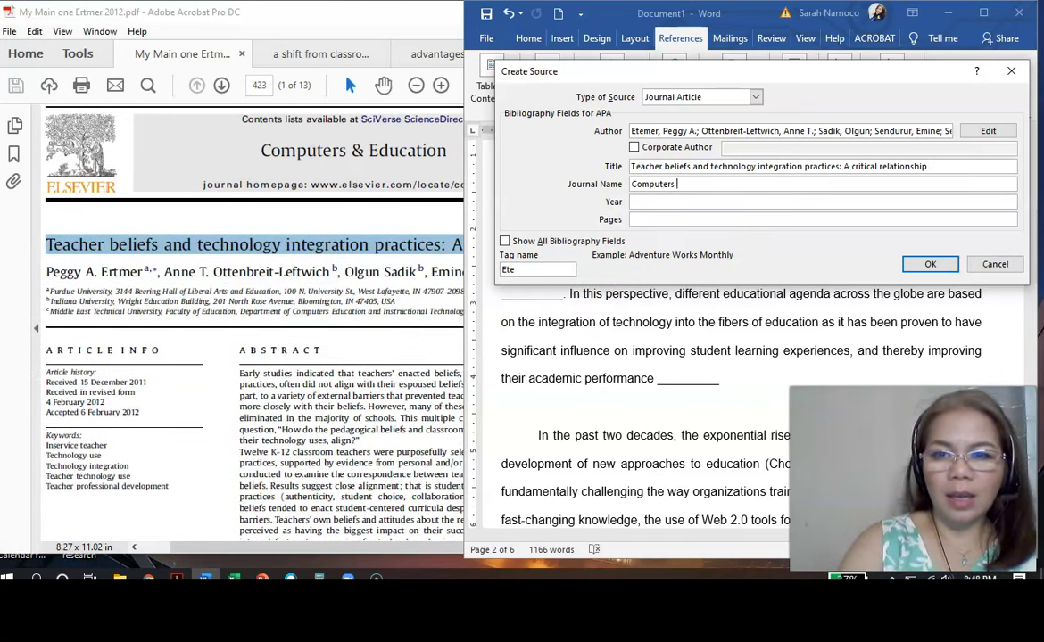
pyautogui.write(' and Education')
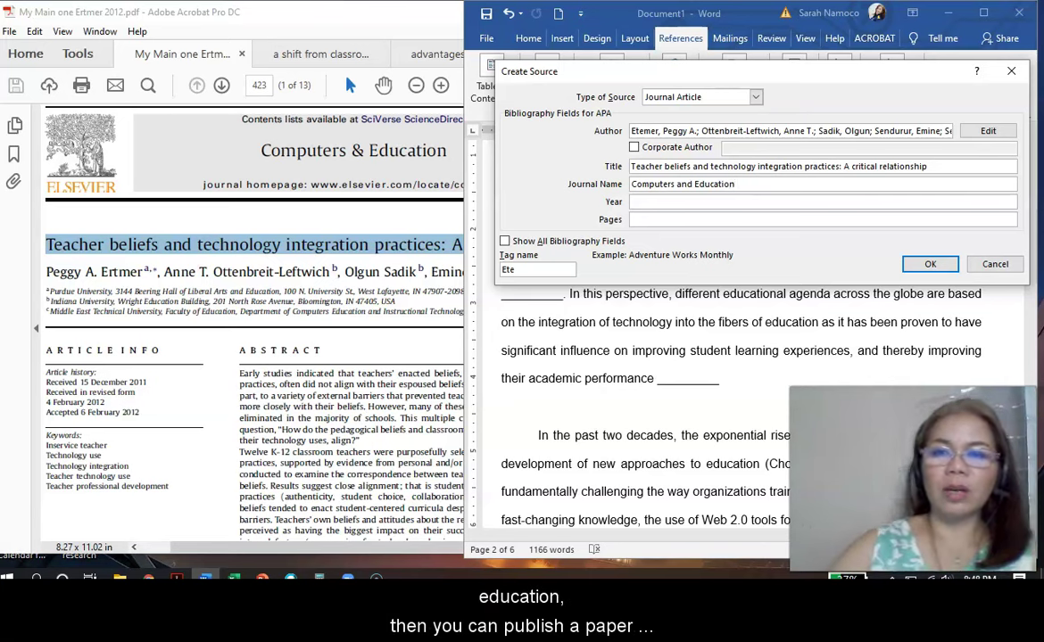
# Set the source's year to 2012 and its pages to 423-435, as given in the article's header.
pyautogui.click(787, 202)
pyautogui.scroll(2, 280, 239)
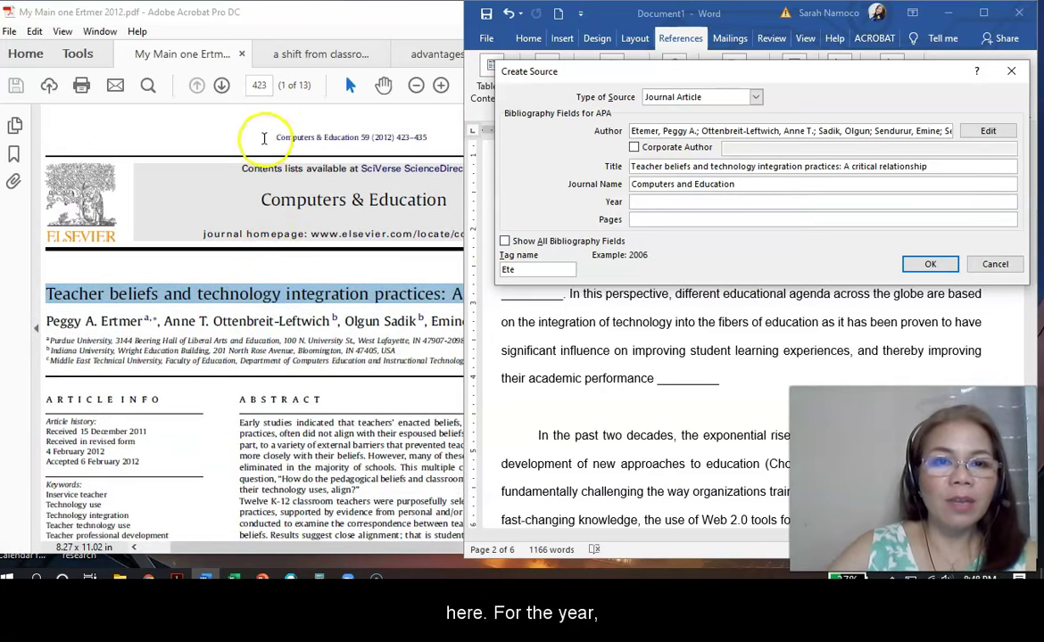
pyautogui.click(415, 119)
pyautogui.click(441, 84)
pyautogui.click(441, 85)
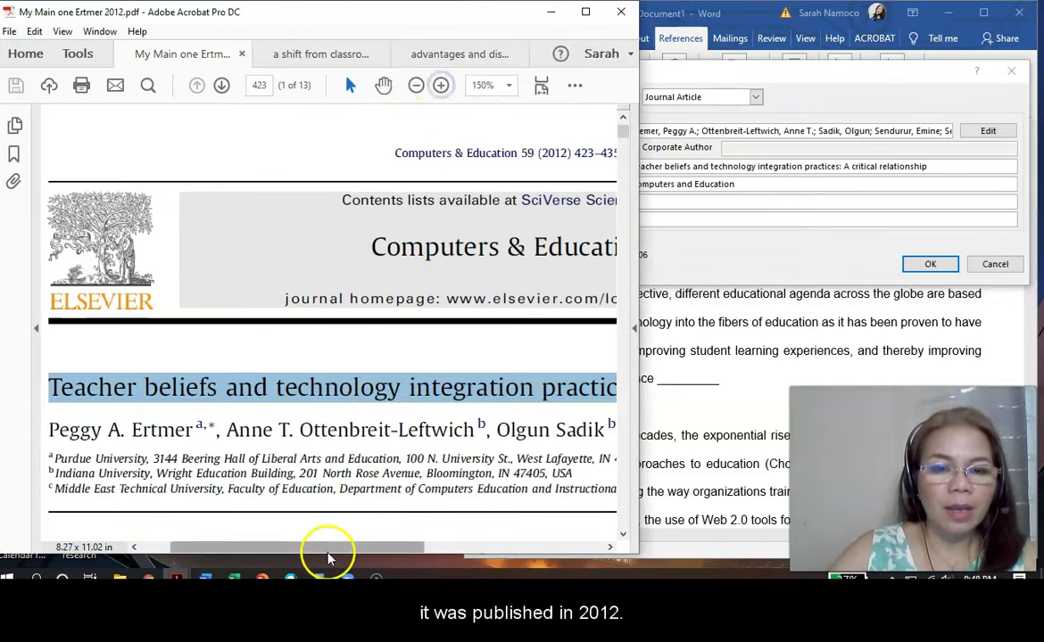
pyautogui.moveTo(325, 546); pyautogui.dragTo(407, 544)
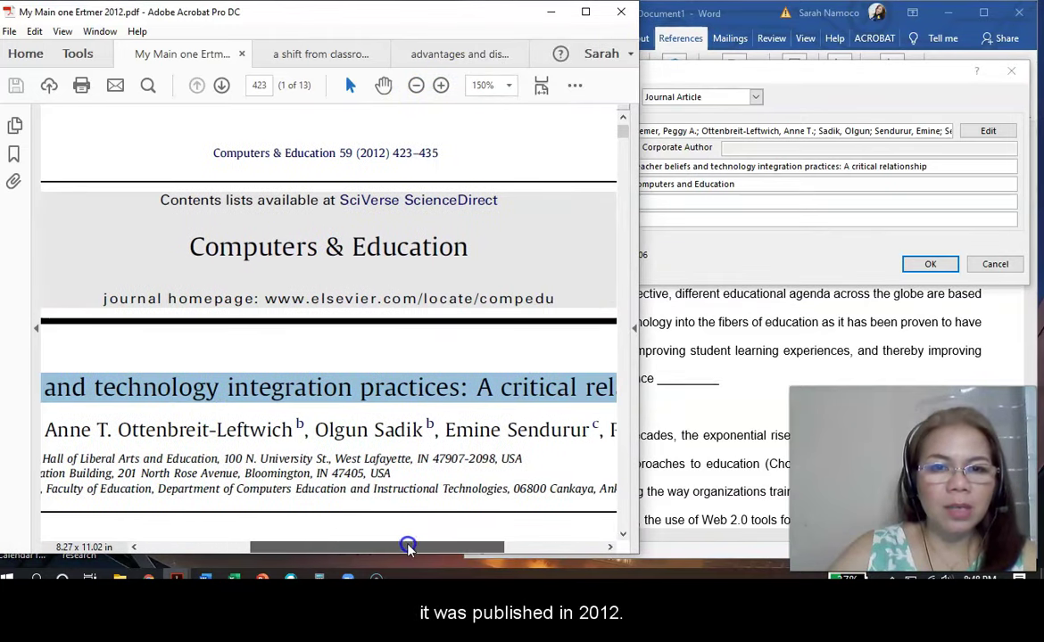
pyautogui.click(792, 206)
pyautogui.write('2012')
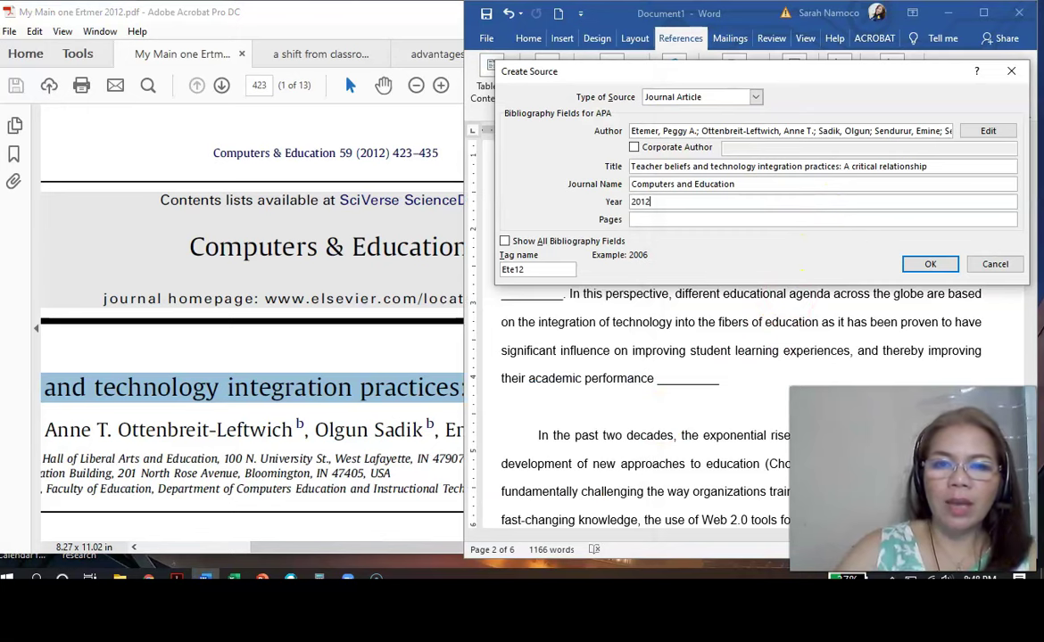
pyautogui.press('Tab')
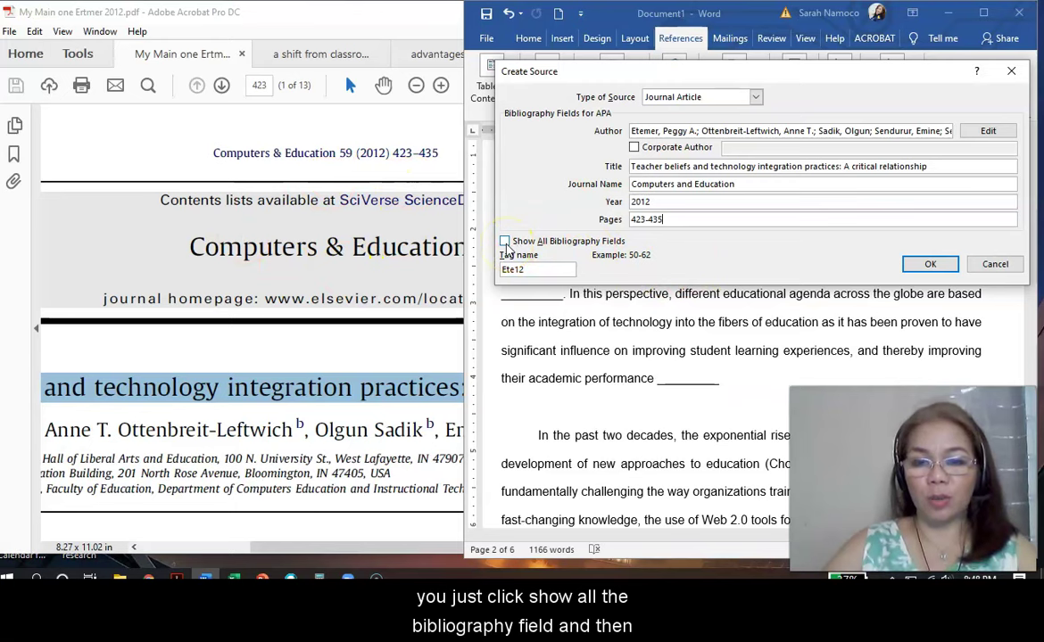
# Show all bibliography fields for the source and set the publisher to "Elsevier", as given in the PDF.
pyautogui.click(505, 242)
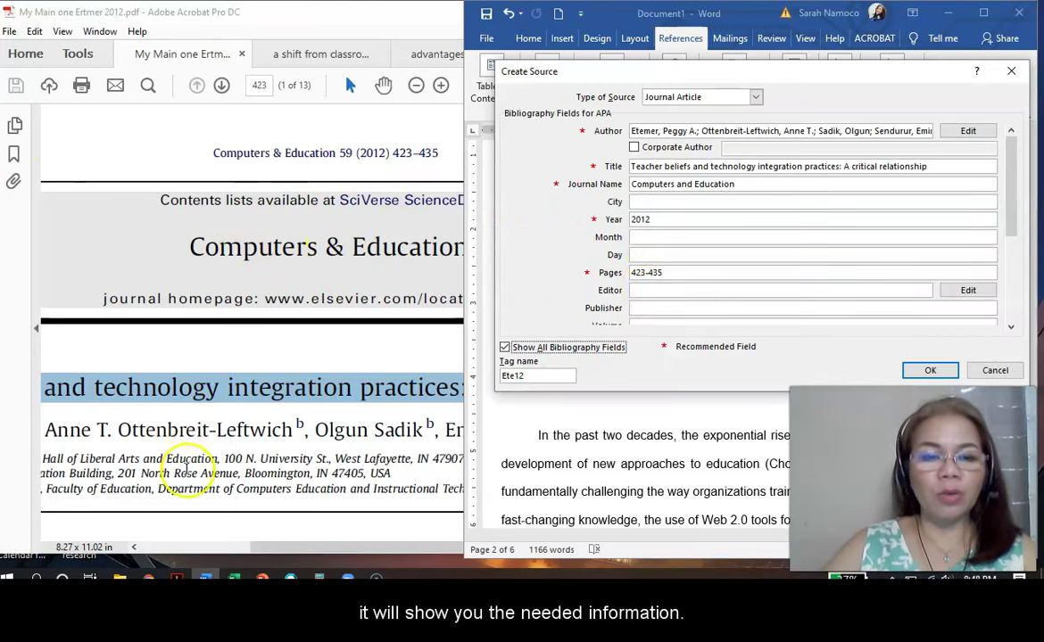
pyautogui.moveTo(314, 564); pyautogui.dragTo(222, 552)
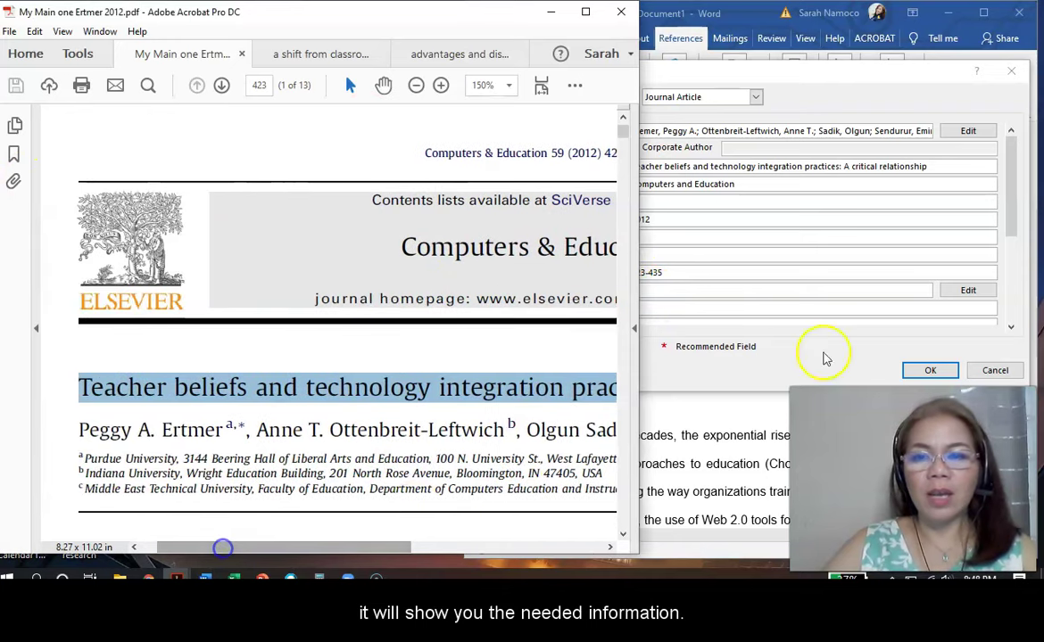
pyautogui.click(878, 284)
pyautogui.click(651, 308)
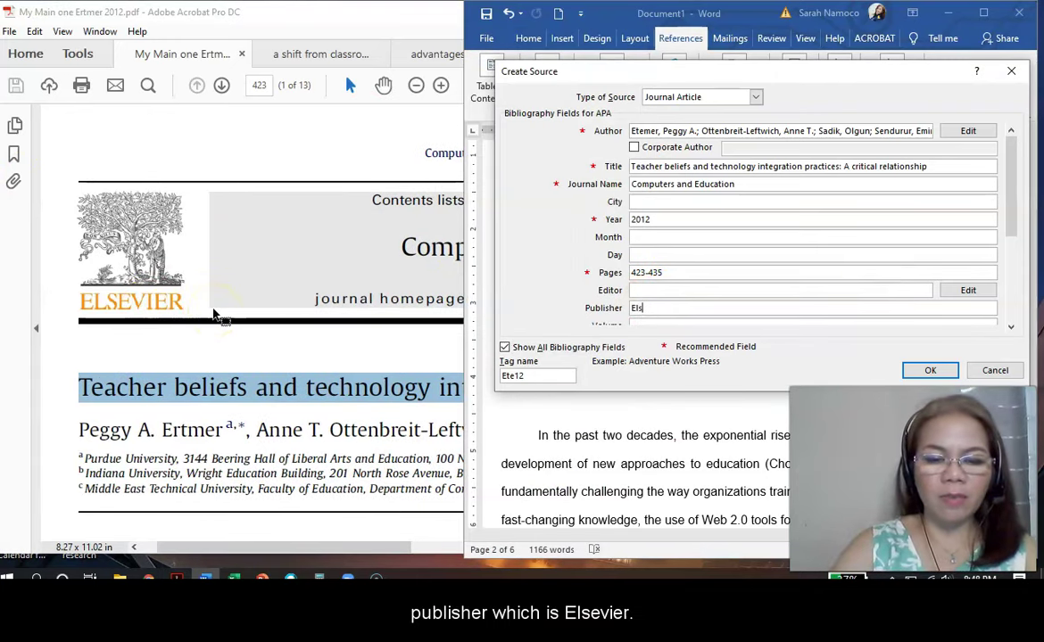
pyautogui.write('Elsevier')
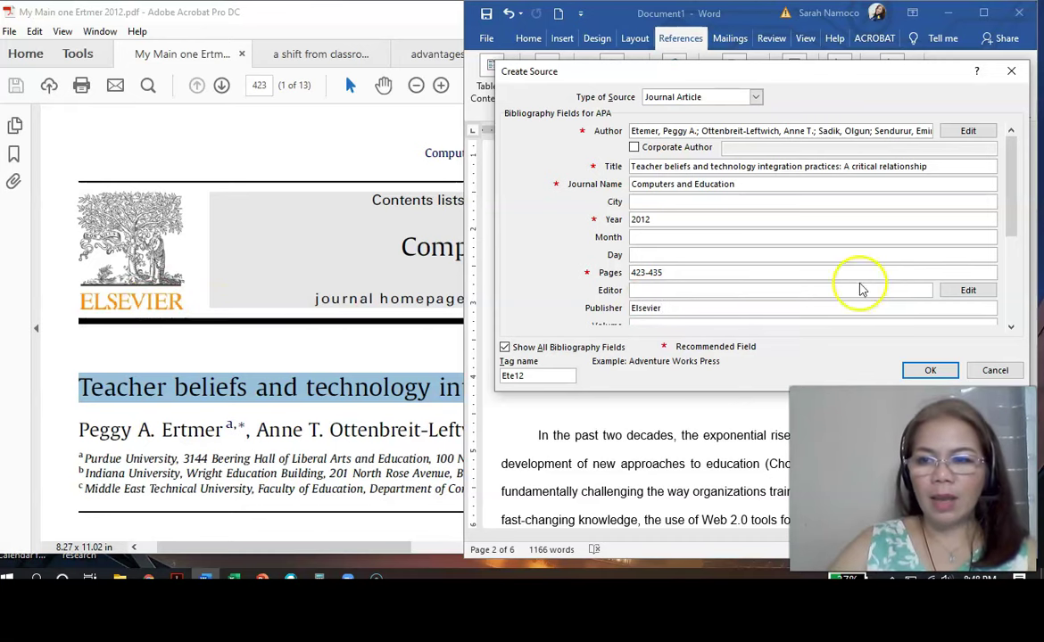
# Set the source's volume to 59, as given in the article's header.
pyautogui.moveTo(1015, 223); pyautogui.dragTo(1021, 284)
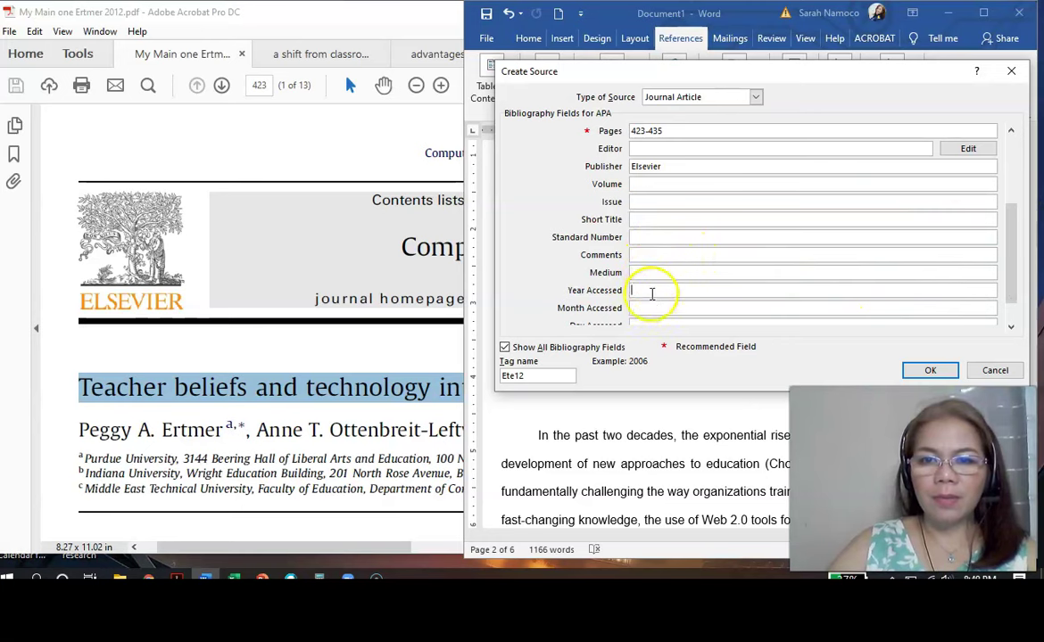
pyautogui.click(649, 184)
pyautogui.click(304, 143)
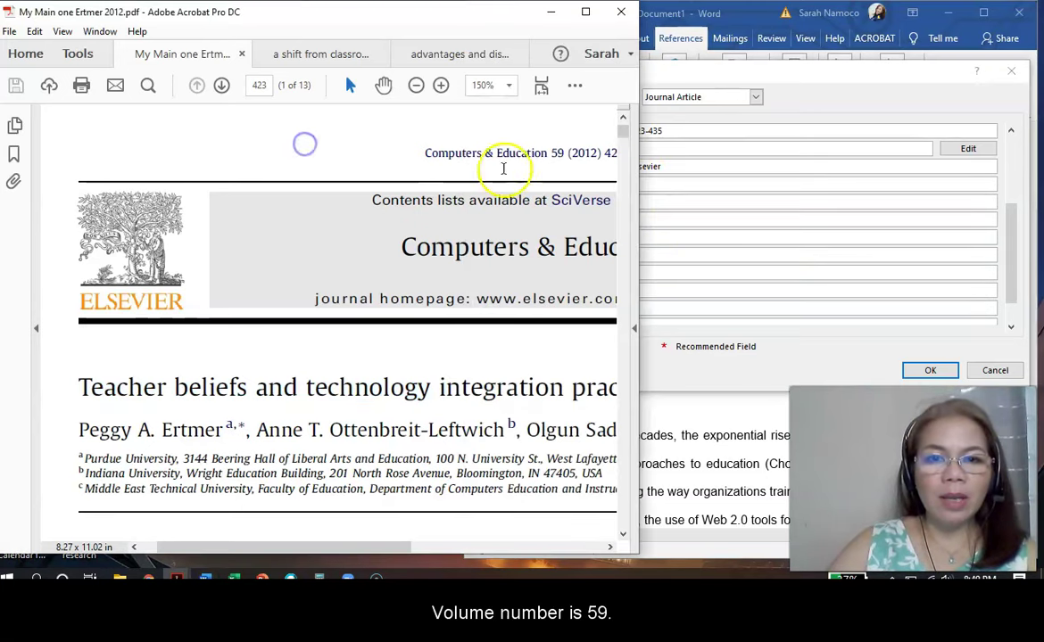
pyautogui.click(704, 221)
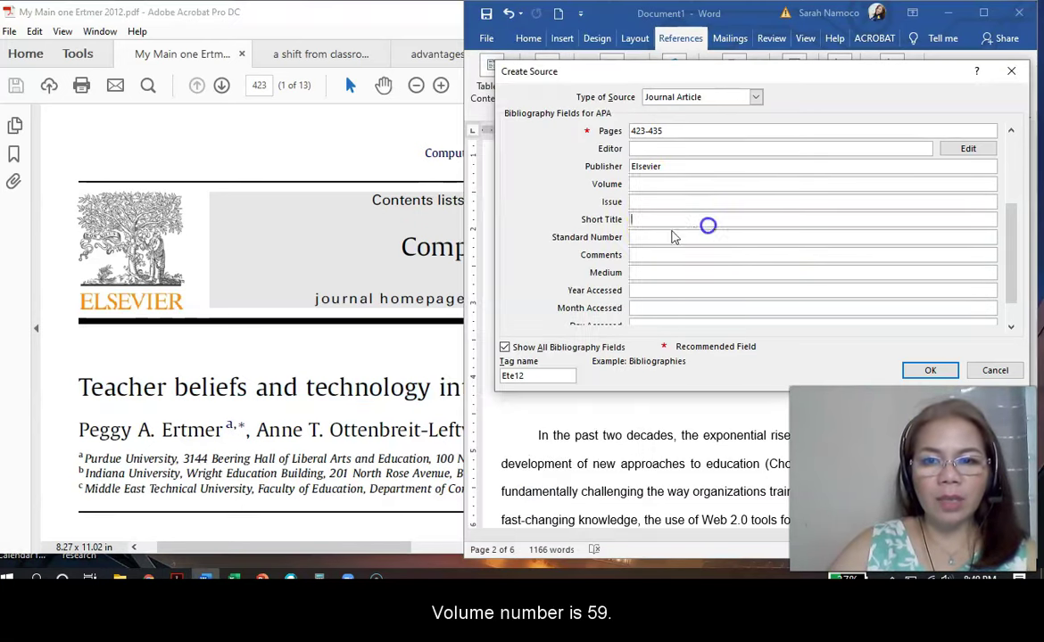
pyautogui.click(660, 185)
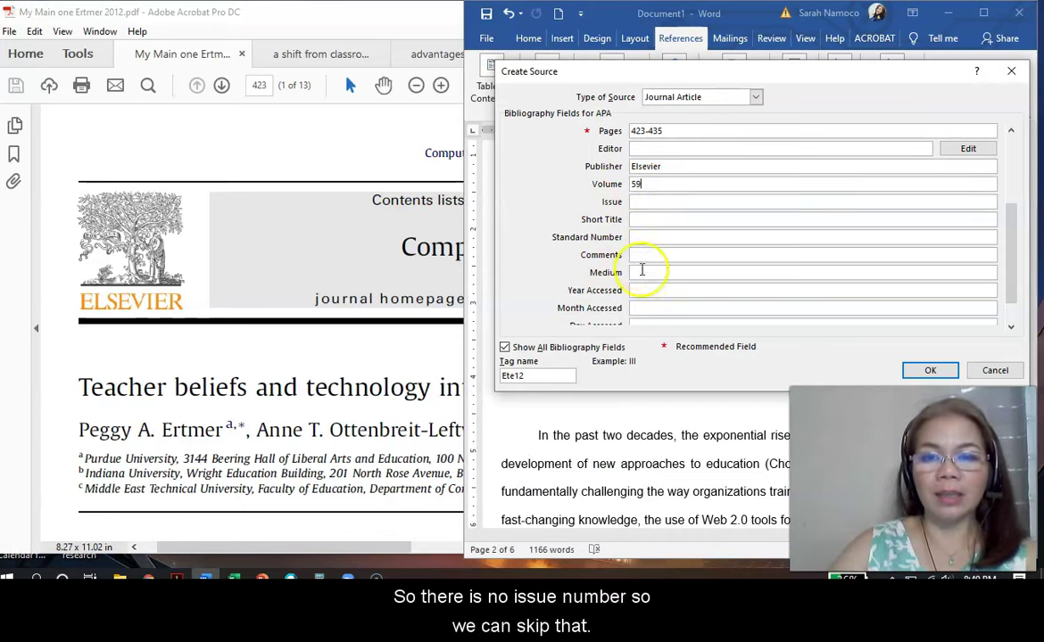
# Set the source's year accessed to 2020 and its month accessed to September.
pyautogui.click(664, 292)
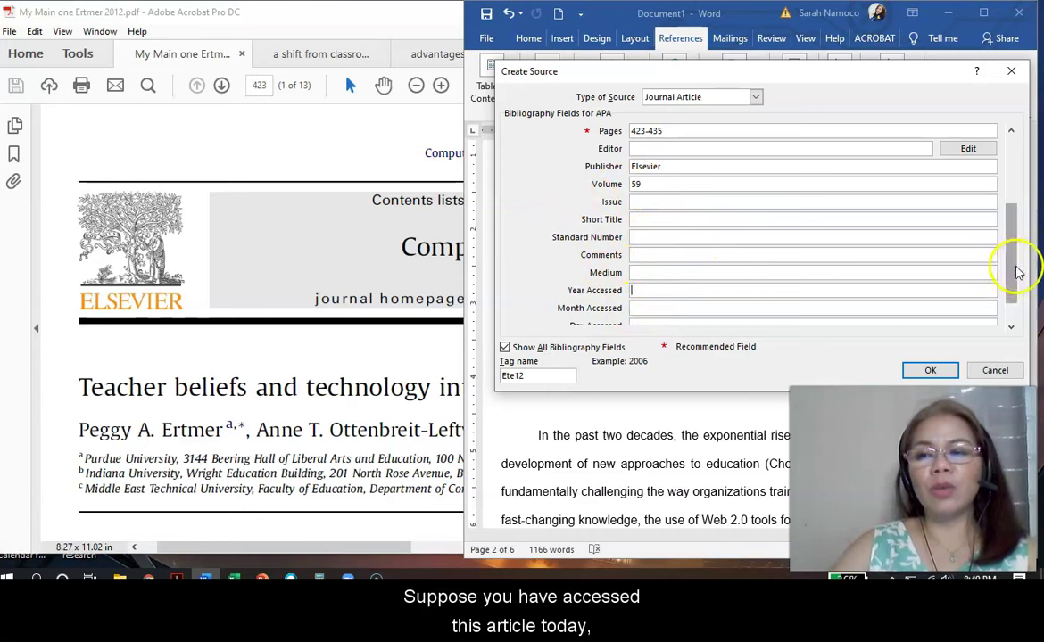
pyautogui.scroll(-1, 1011, 267)
pyautogui.click(692, 274)
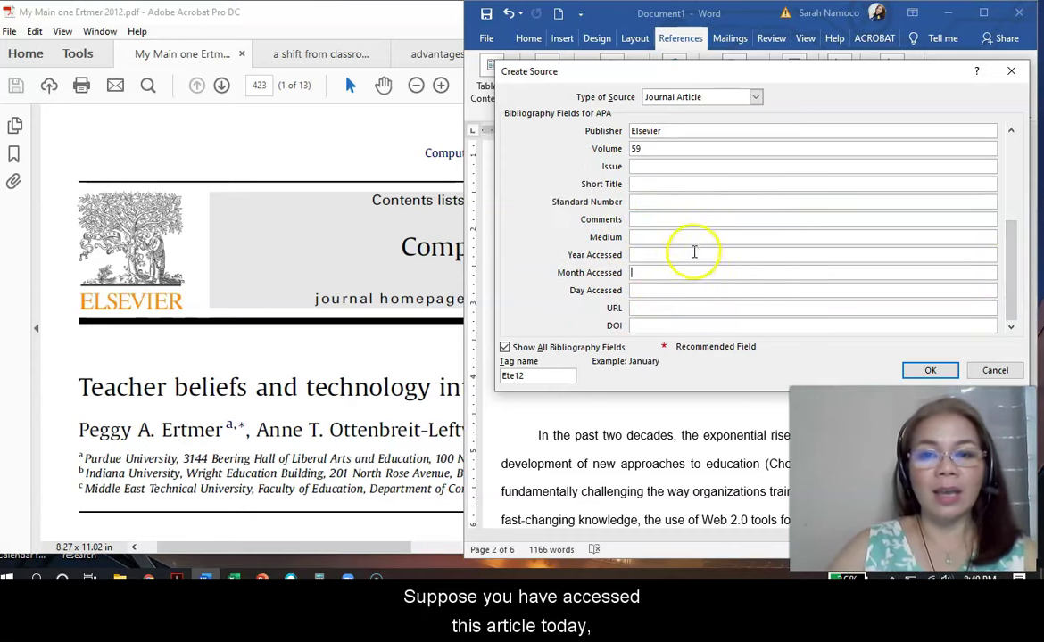
pyautogui.click(683, 256)
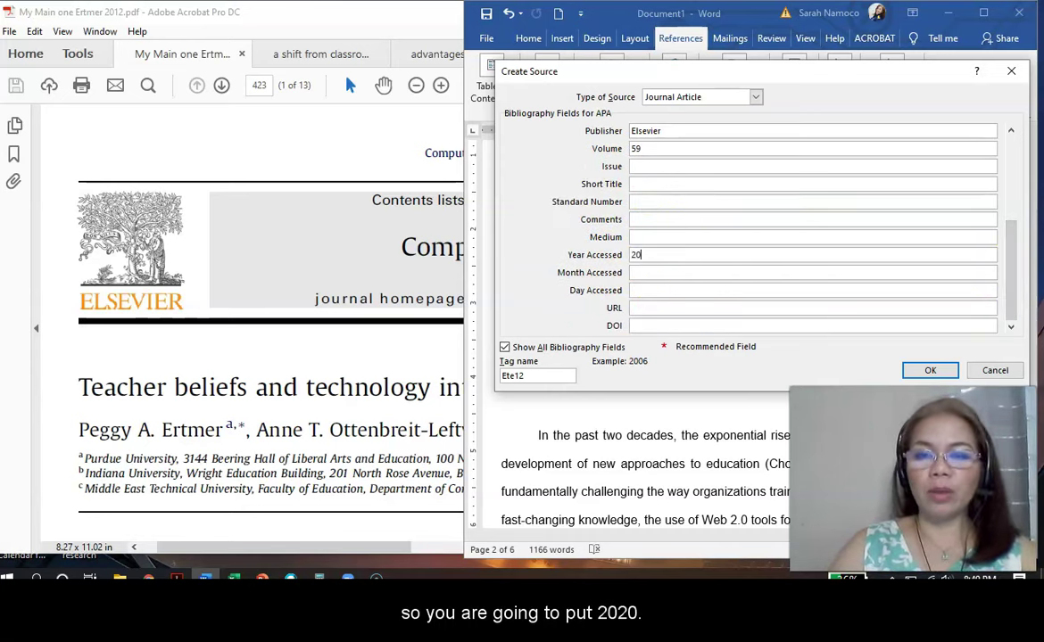
pyautogui.write('sS')
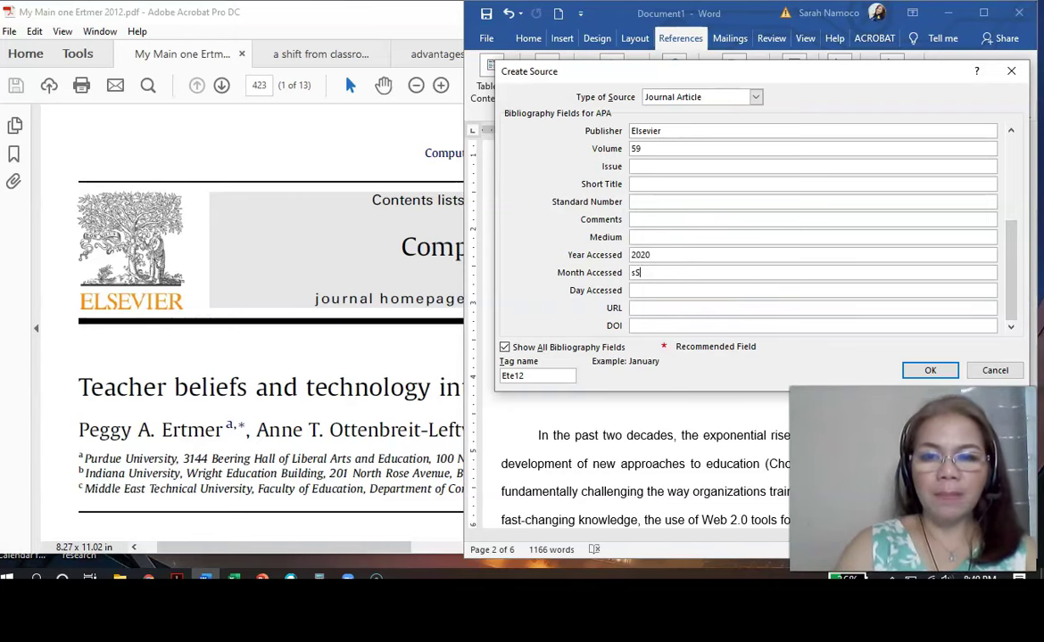
pyautogui.press('BackSpace')
pyautogui.press('BackSpace')
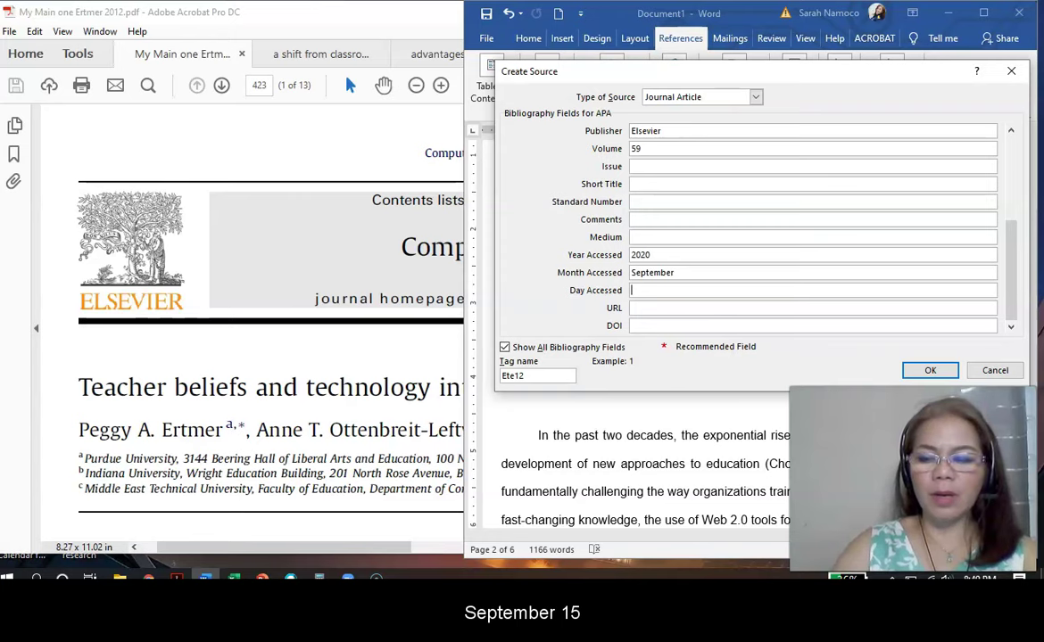
# Find the article's DOI at the foot of the PDF's first page.
pyautogui.click(678, 308)
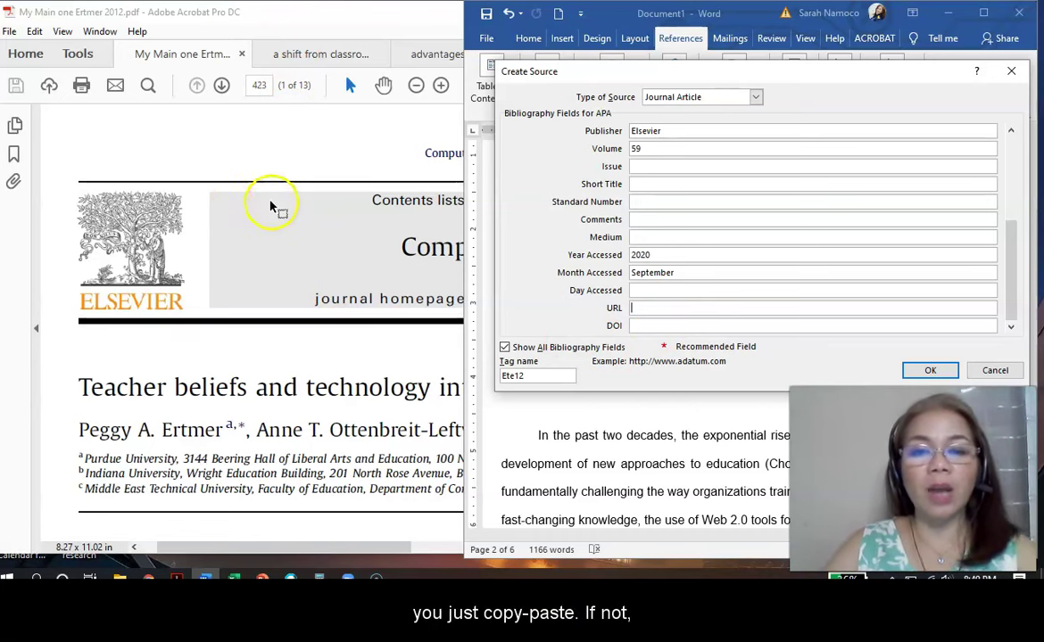
pyautogui.click(279, 162)
pyautogui.scroll(-1, 440, 295)
pyautogui.scroll(-2, 440, 295)
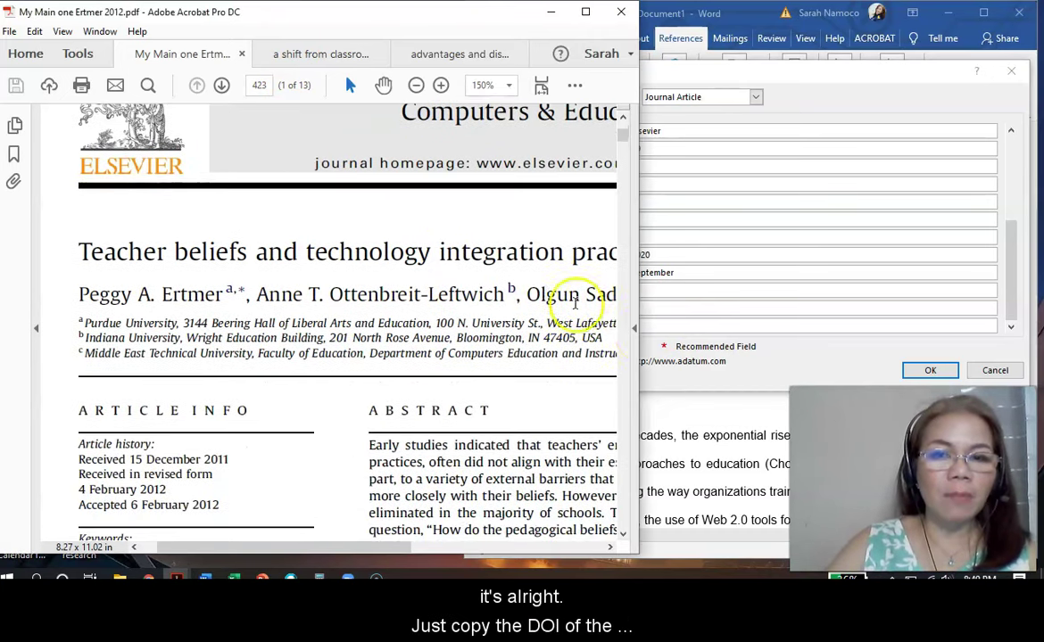
pyautogui.click(623, 349)
pyautogui.click(624, 352)
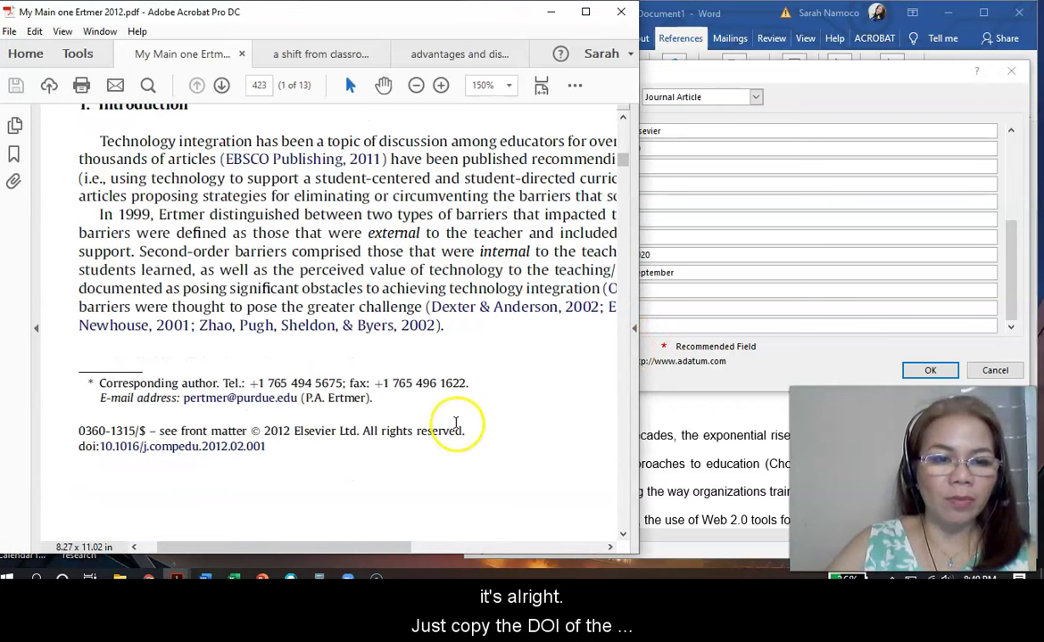
pyautogui.moveTo(293, 432); pyautogui.dragTo(98, 449)
pyautogui.click(281, 449)
pyautogui.doubleClick(242, 449)
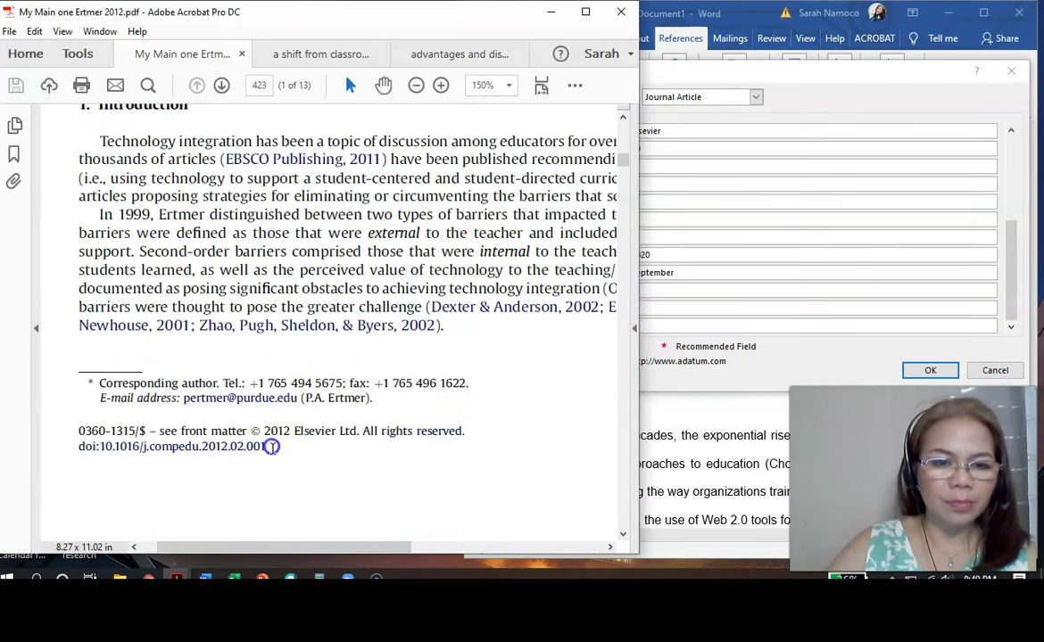
pyautogui.moveTo(240, 450); pyautogui.dragTo(135, 450)
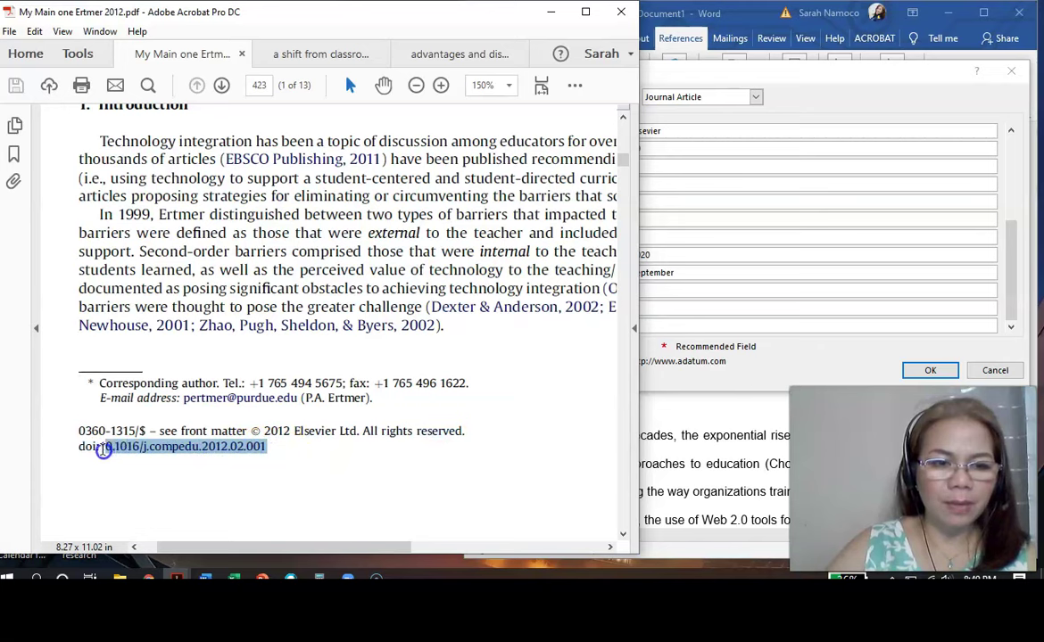
pyautogui.rightClick(132, 453)
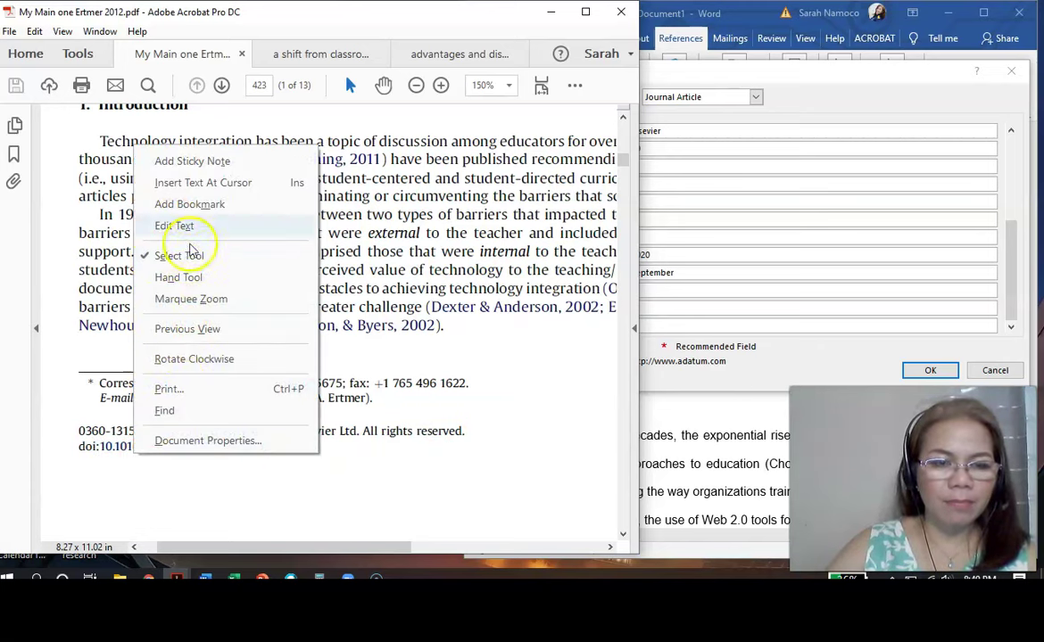
pyautogui.click(121, 483)
# Copy the link location of the article's DOI from the PDF into the source's DOI field and accept the source.
pyautogui.moveTo(266, 448); pyautogui.dragTo(124, 452)
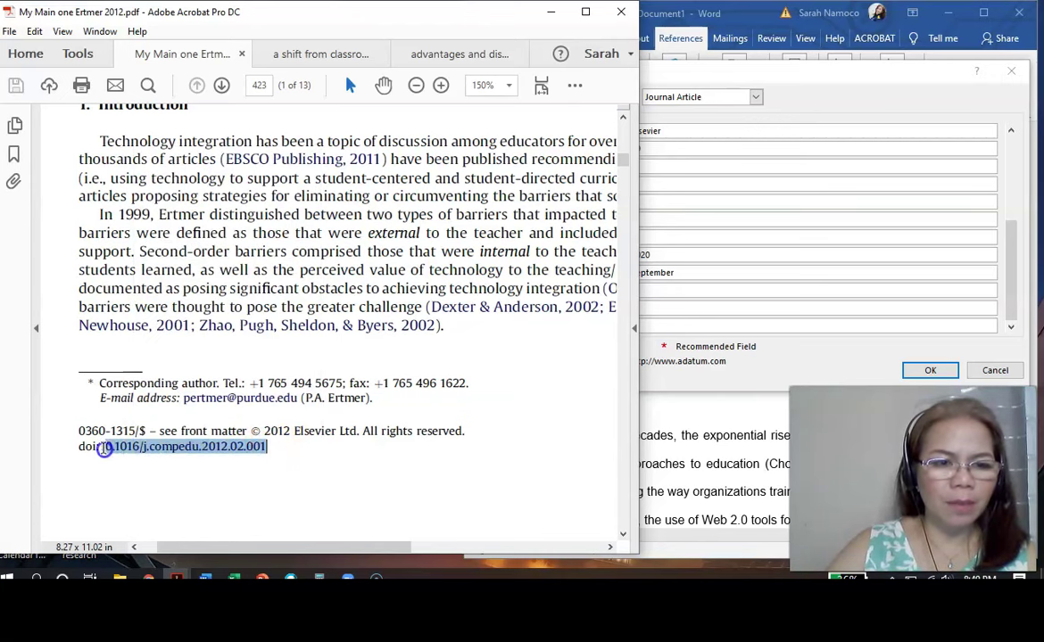
pyautogui.rightClick(122, 449)
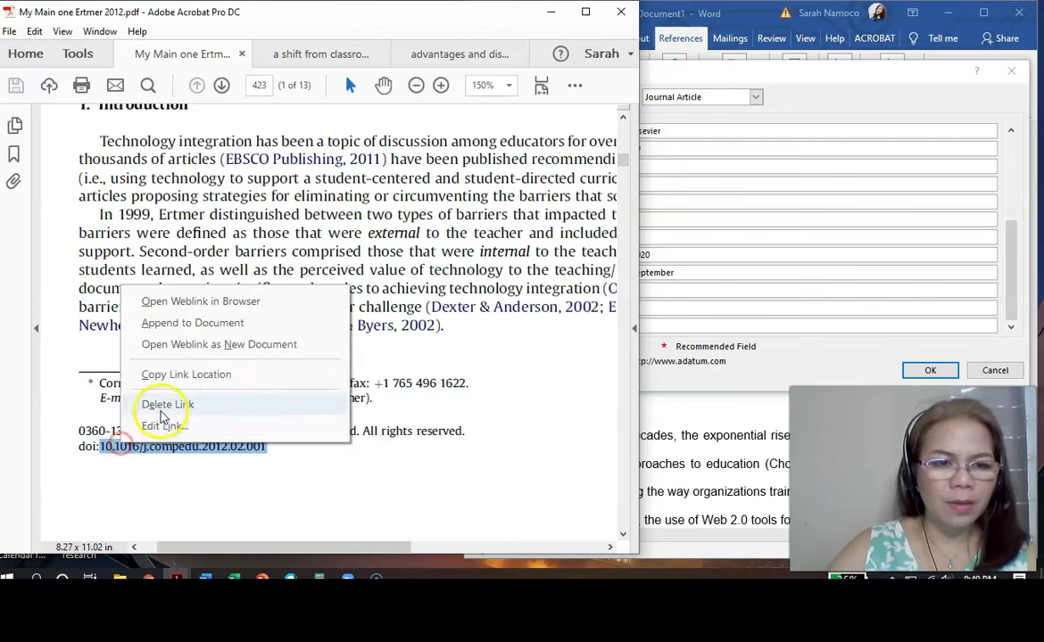
pyautogui.click(185, 374)
pyautogui.click(701, 307)
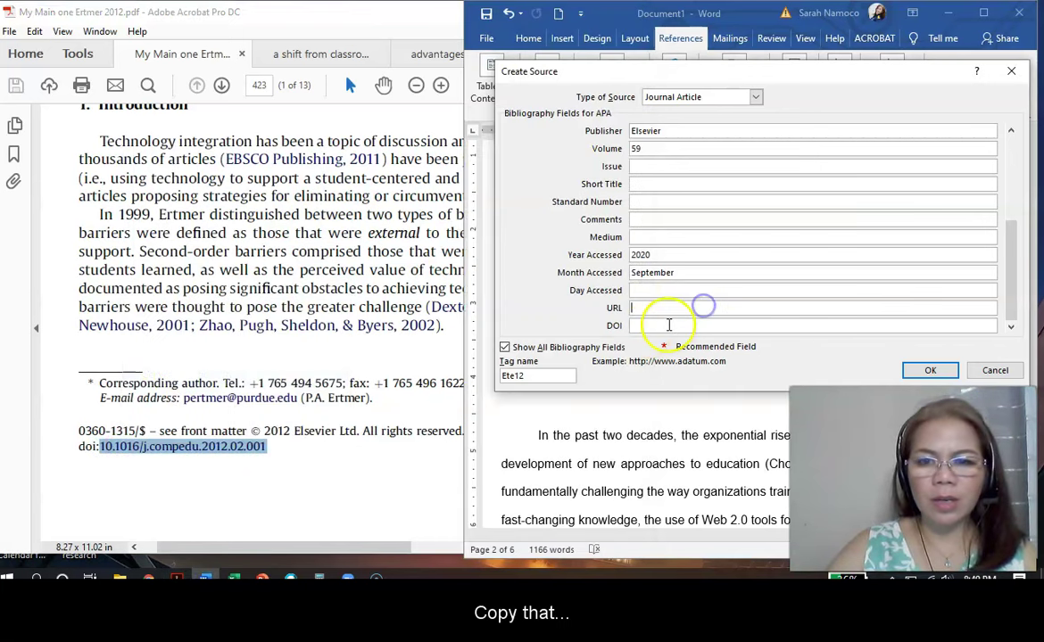
pyautogui.click(669, 325)
pyautogui.hotkey('ctrl', 'v')
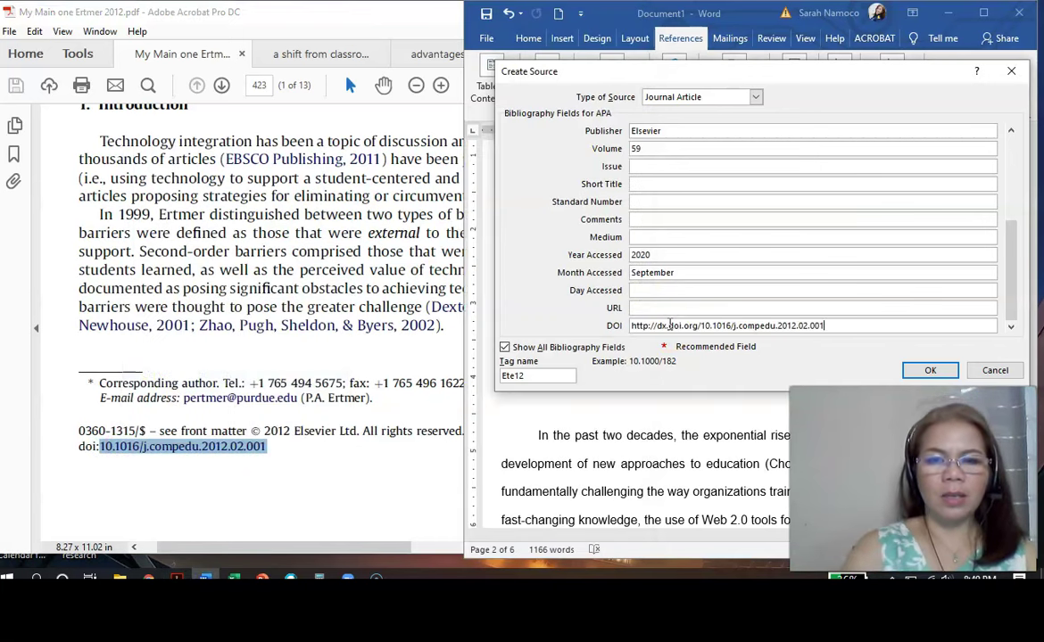
pyautogui.click(930, 372)
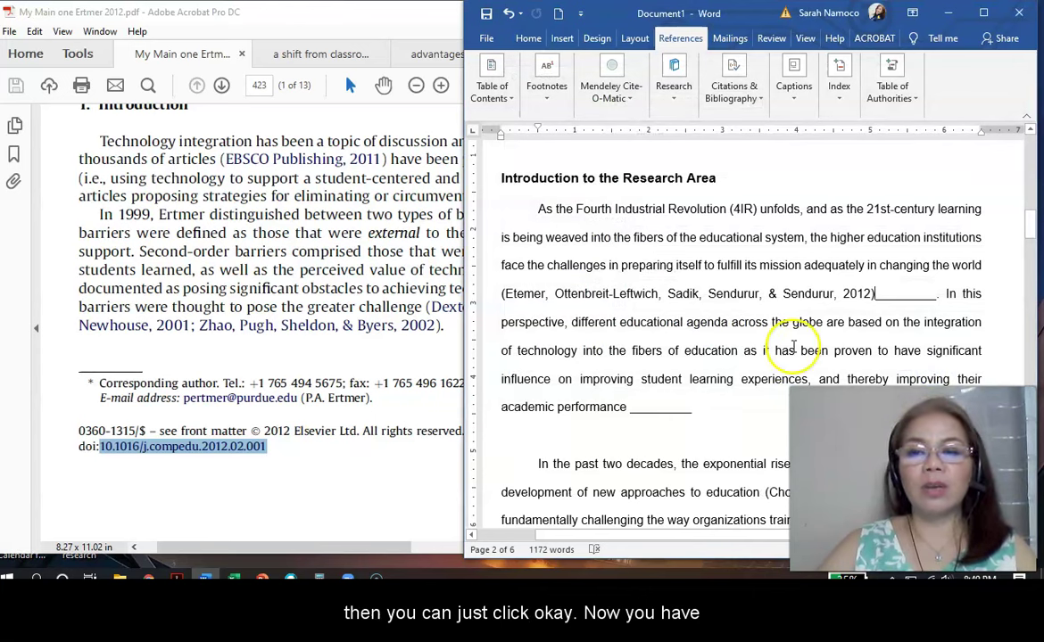
# Delete the blank underline placeholder that follows the inserted citation in the first introduction paragraph.
pyautogui.click(495, 294)
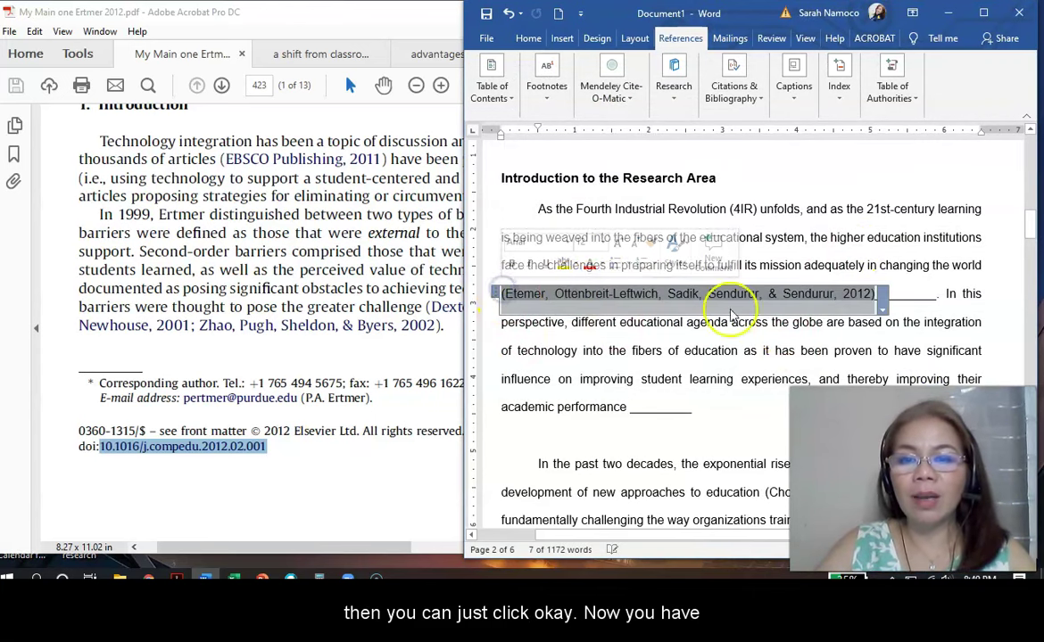
pyautogui.click(930, 299)
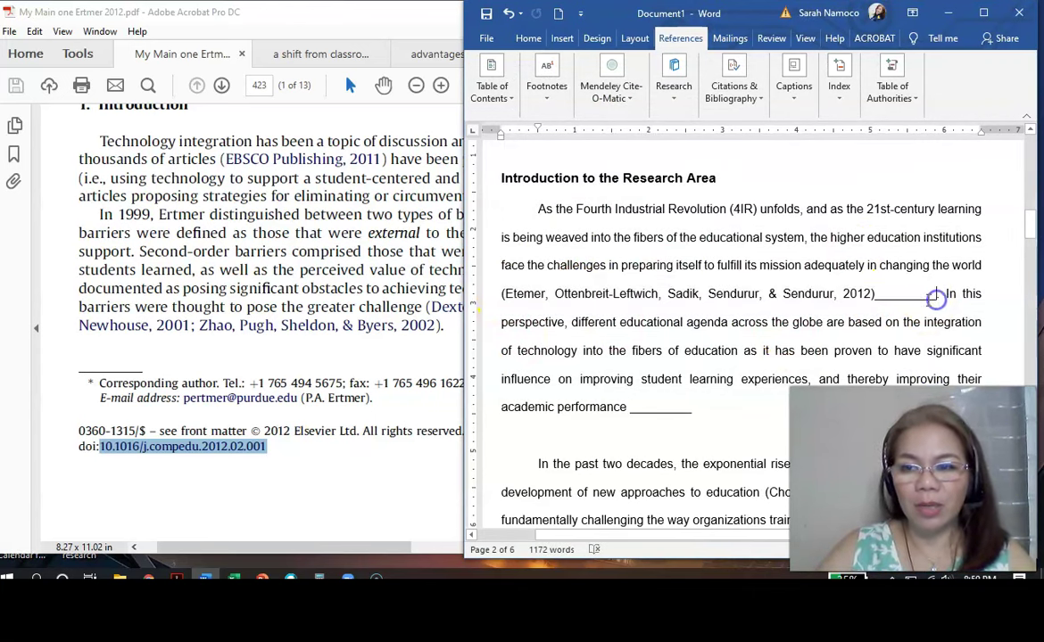
pyautogui.press('BackSpace')
pyautogui.press('BackSpace')
pyautogui.press('BackSpace')
pyautogui.press('BackSpace')
pyautogui.press('BackSpace')
pyautogui.press('BackSpace')
pyautogui.press('BackSpace')
pyautogui.press('BackSpace')
pyautogui.press('BackSpace')
pyautogui.press('BackSpace')
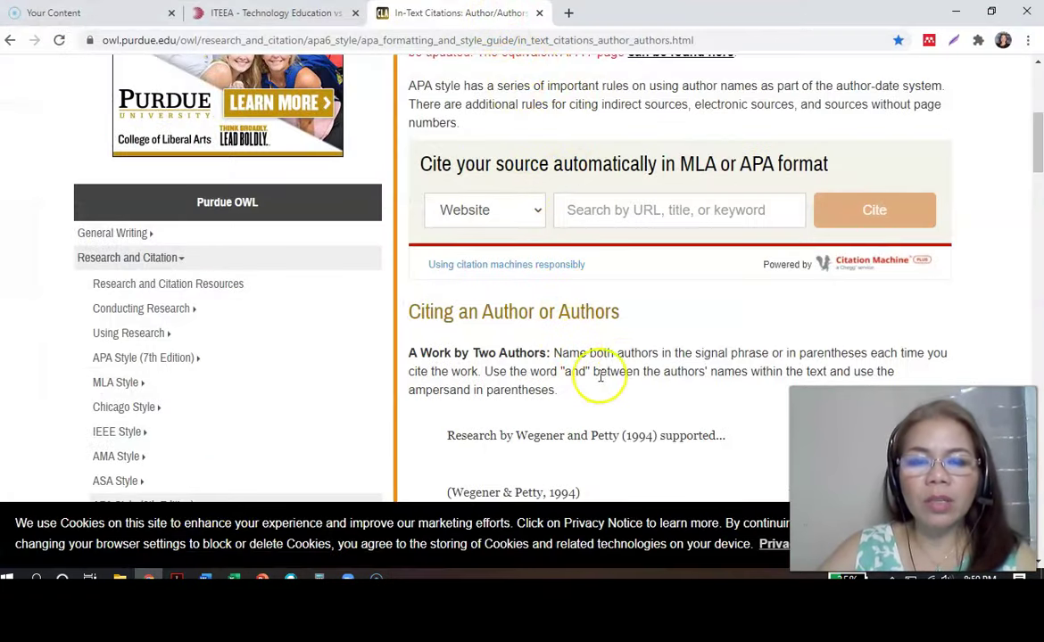
# Switch to the Purdue OWL author citation page in the browser and examine the APA 6 rule and example for three to five authors.
pyautogui.scroll(-6, 576, 330)
pyautogui.scroll(3, 593, 328)
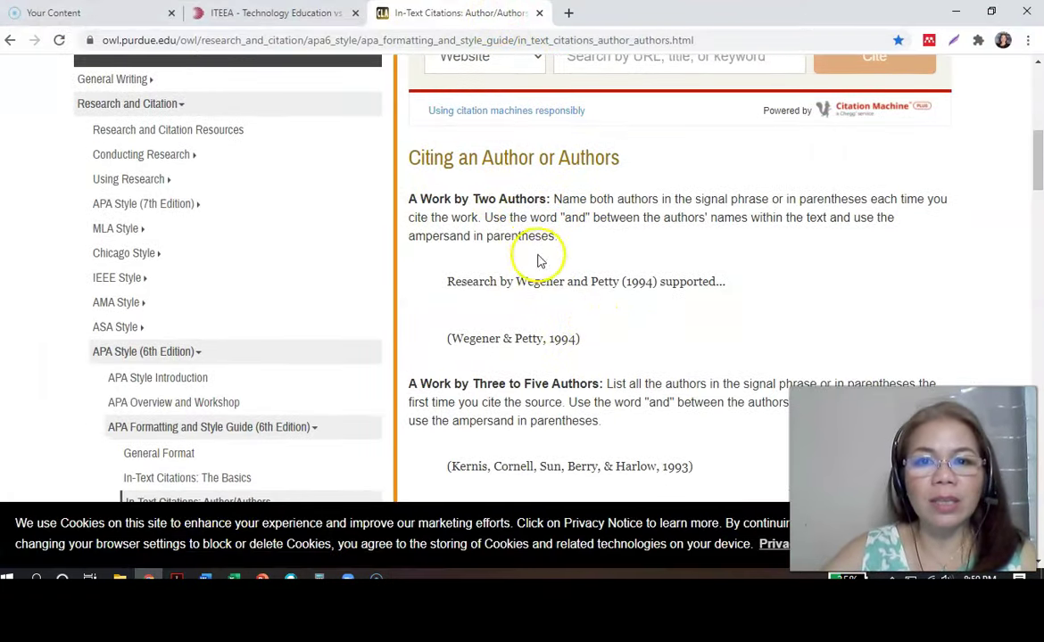
pyautogui.scroll(-5, 538, 267)
pyautogui.scroll(-1, 549, 296)
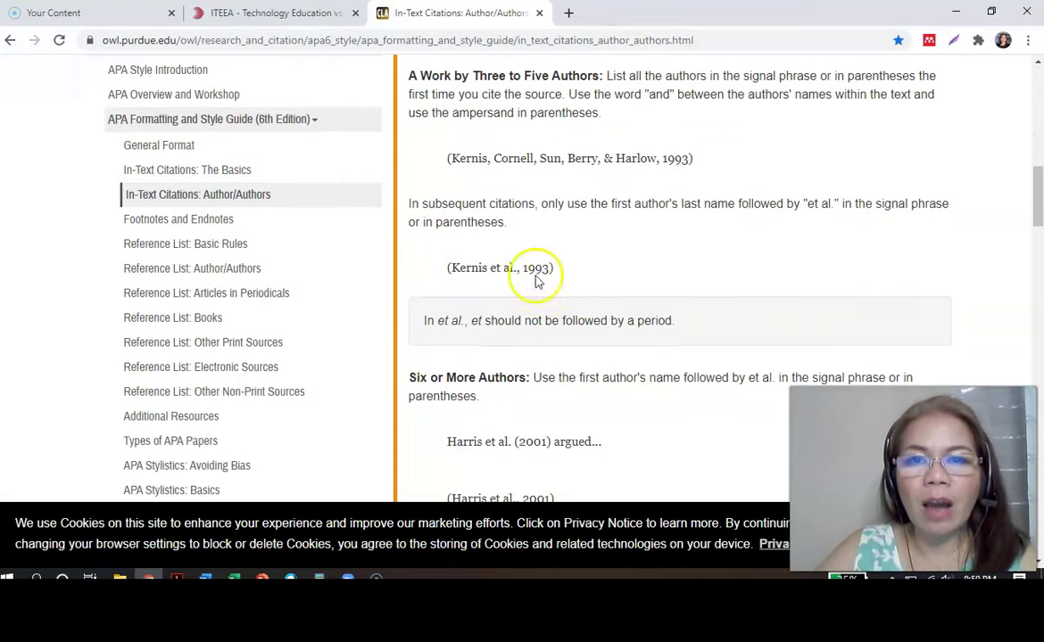
pyautogui.moveTo(419, 77); pyautogui.dragTo(570, 77)
pyautogui.moveTo(449, 159); pyautogui.dragTo(693, 161)
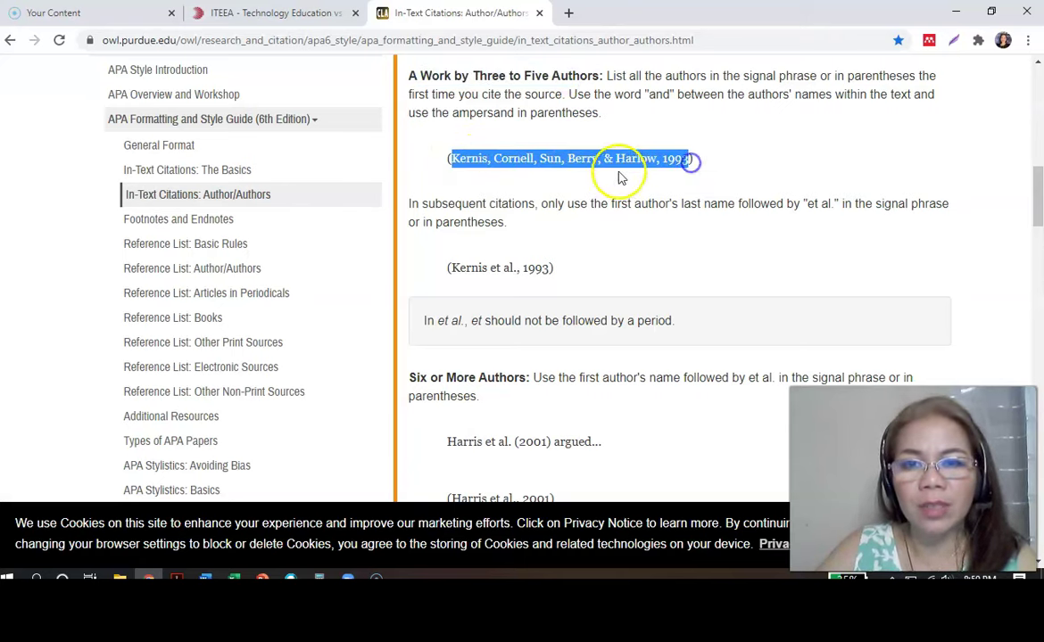
# Examine the year in the three-to-five-authors example and the APA 6 rule for six or more authors.
pyautogui.click(607, 165)
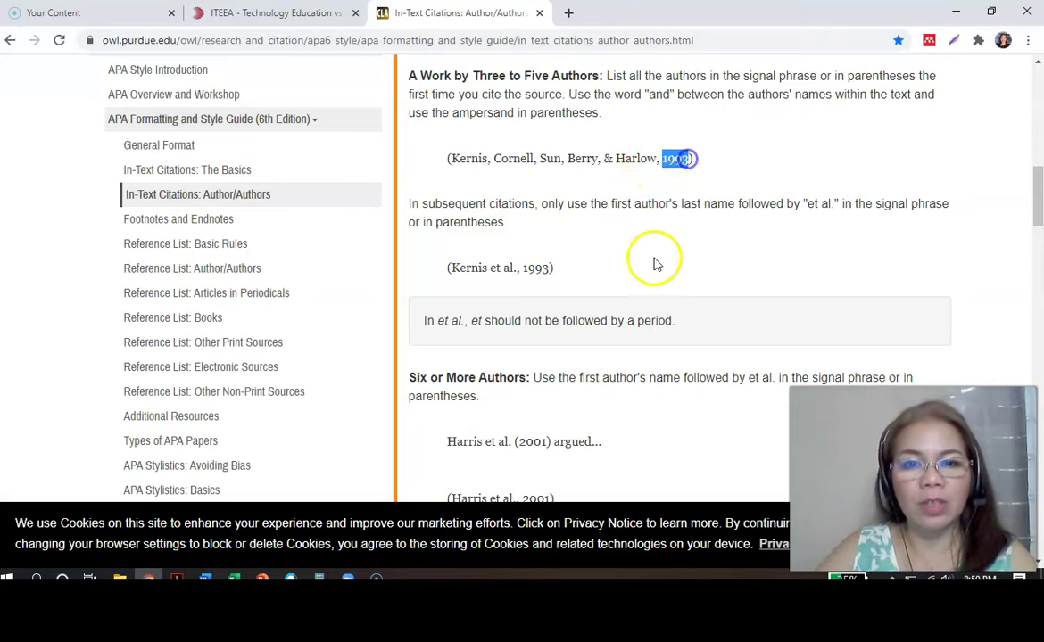
pyautogui.click(769, 254)
pyautogui.scroll(-4, 704, 298)
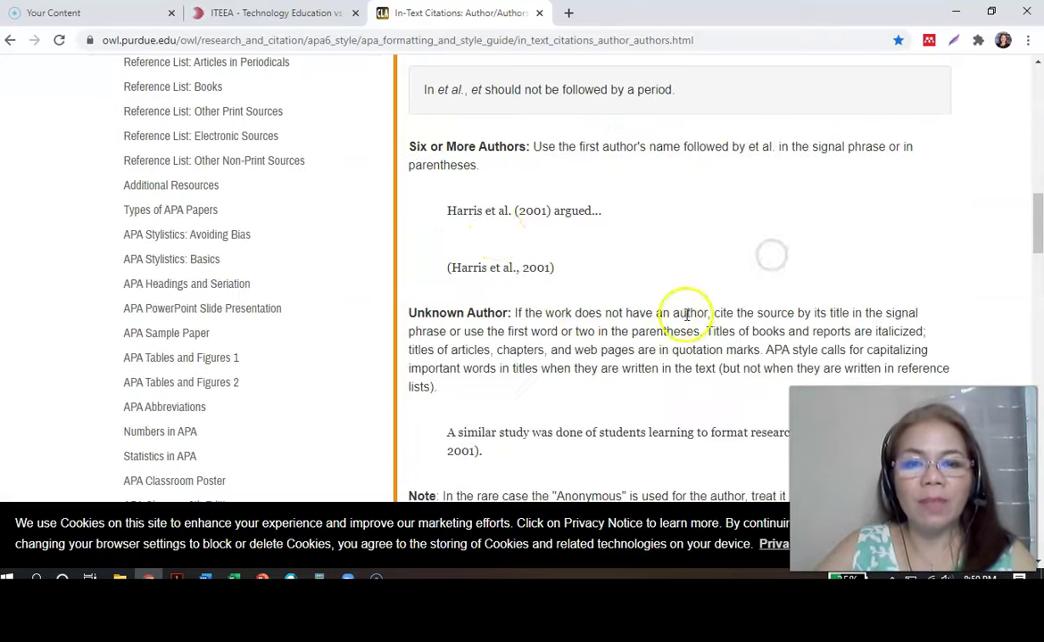
# Switch back to the Word document and review the authors listed in the first introduction paragraph's citation.
pyautogui.click(992, 16)
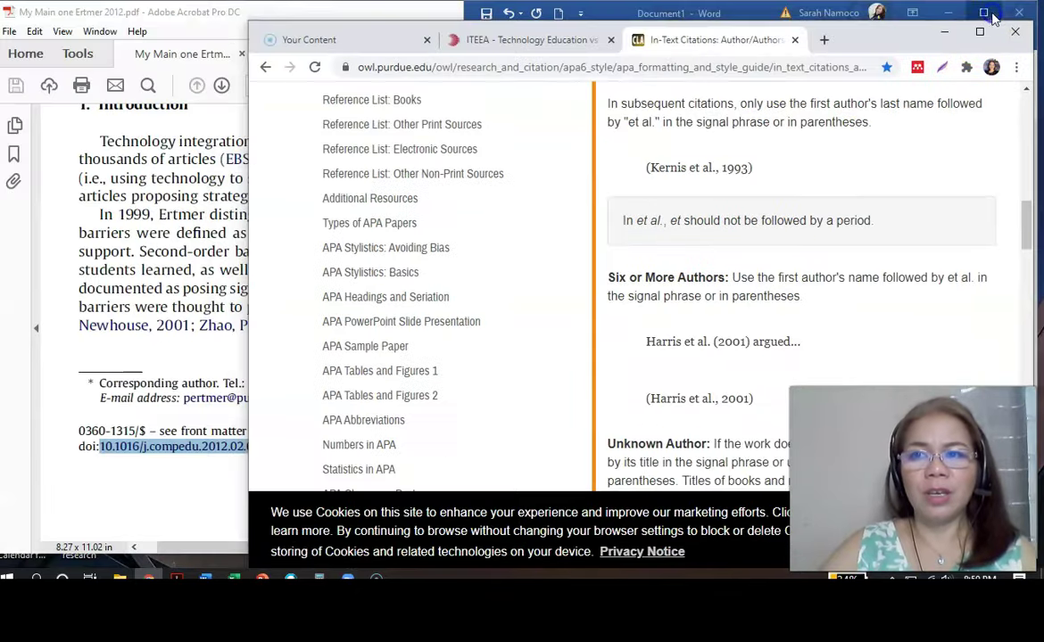
pyautogui.click(763, 12)
pyautogui.click(982, 12)
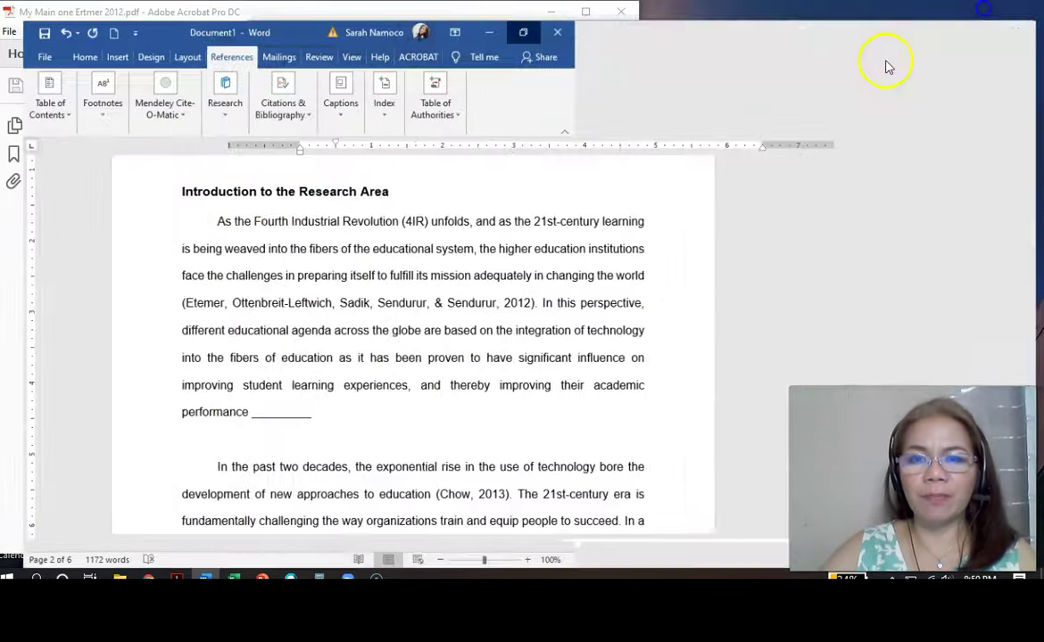
pyautogui.moveTo(280, 294); pyautogui.dragTo(331, 295)
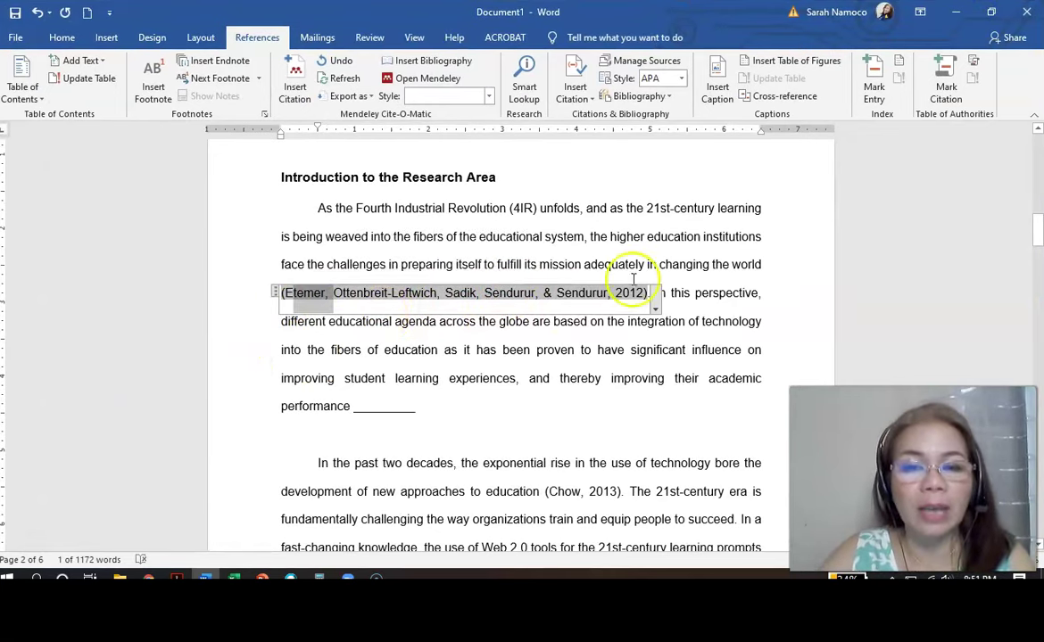
pyautogui.click(489, 298)
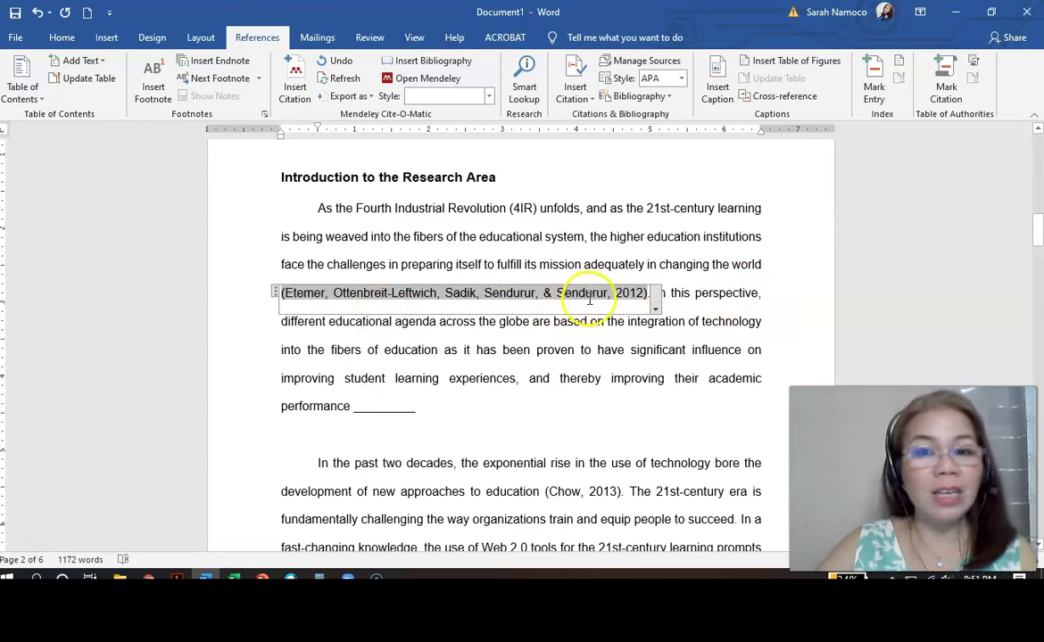
# Convert the first introduction paragraph's citation to static text and insert another author's surname before the ampersand.
pyautogui.click(547, 297)
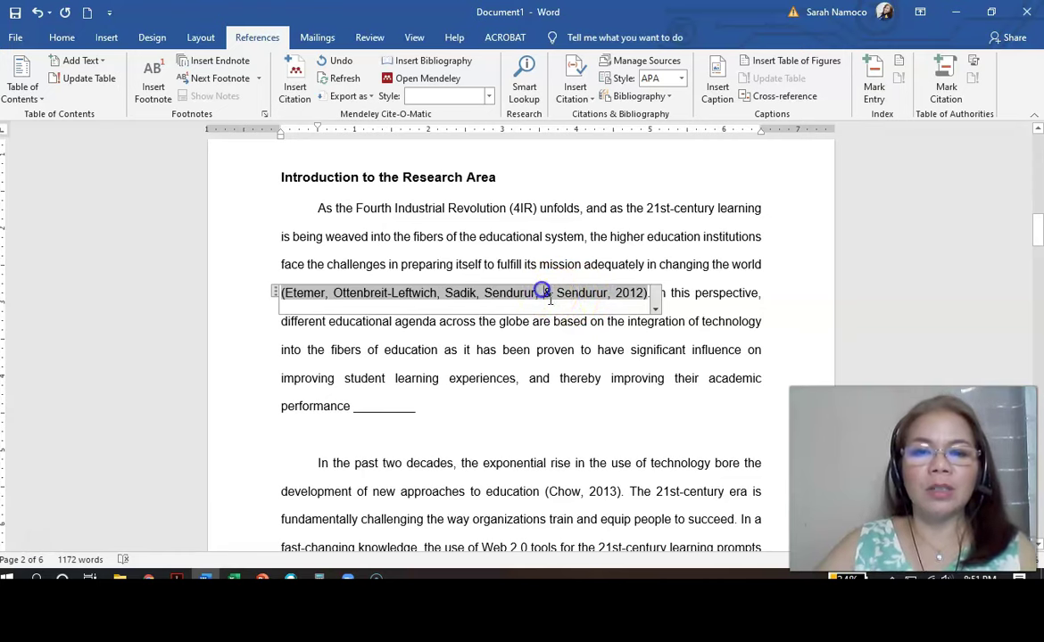
pyautogui.press('BackSpace')
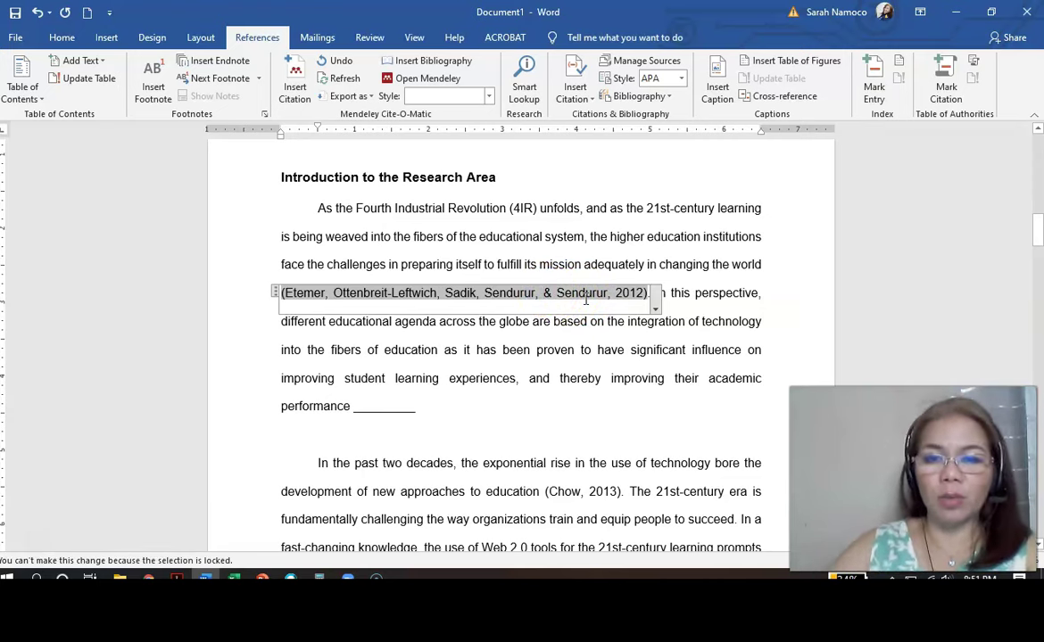
pyautogui.click(655, 308)
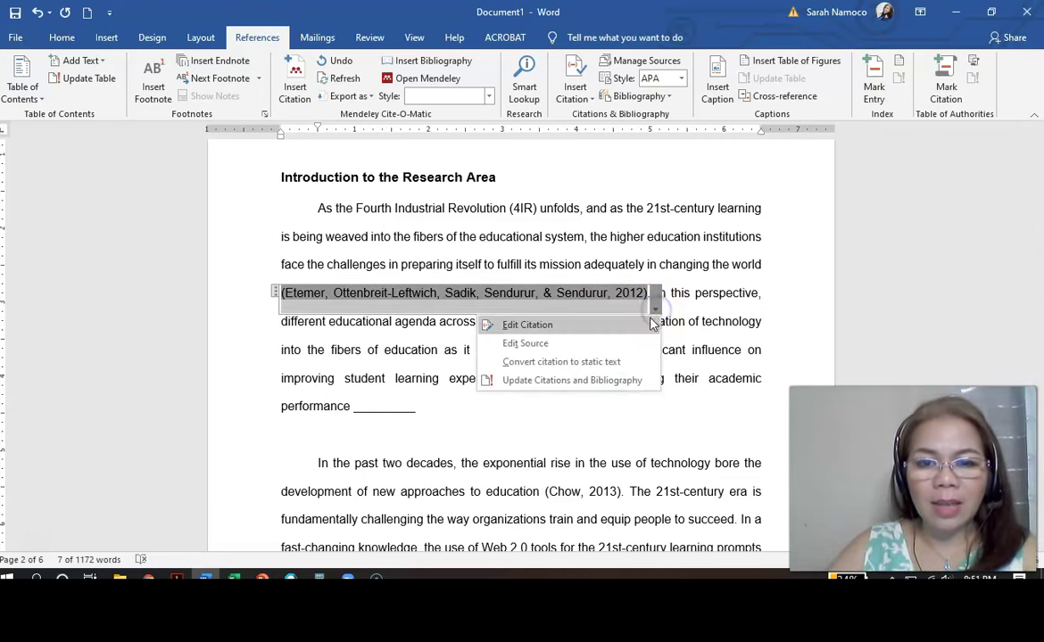
pyautogui.click(607, 364)
pyautogui.click(543, 293)
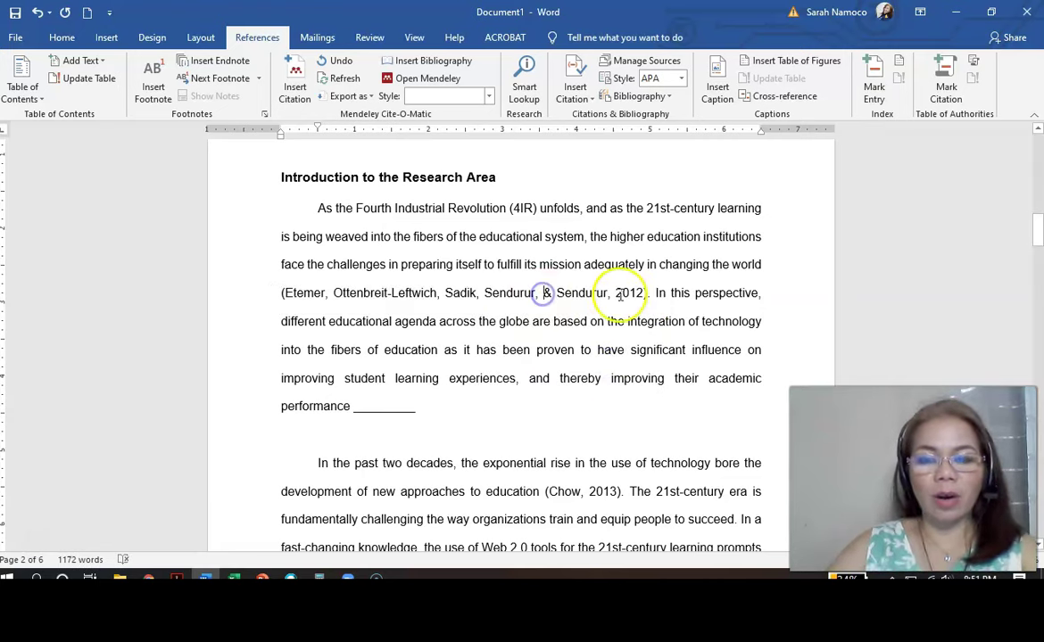
pyautogui.write('Namoco')
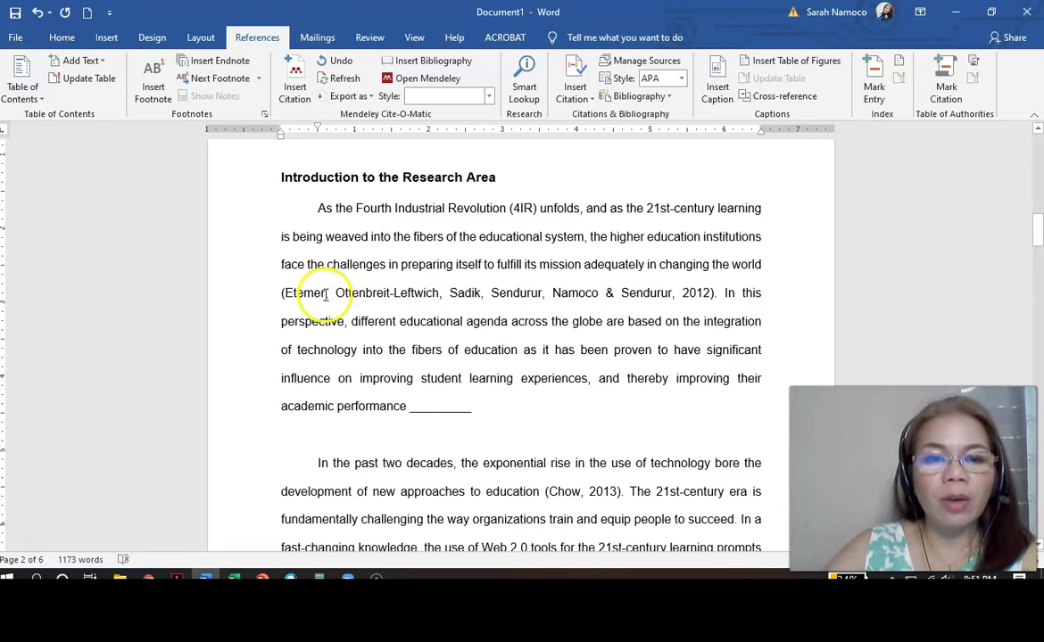
# Shorten the static citation by replacing every author after the first with "et al.," before the year 2012.
pyautogui.moveTo(324, 293); pyautogui.dragTo(675, 291)
pyautogui.press('BackSpace')
pyautogui.write('et')
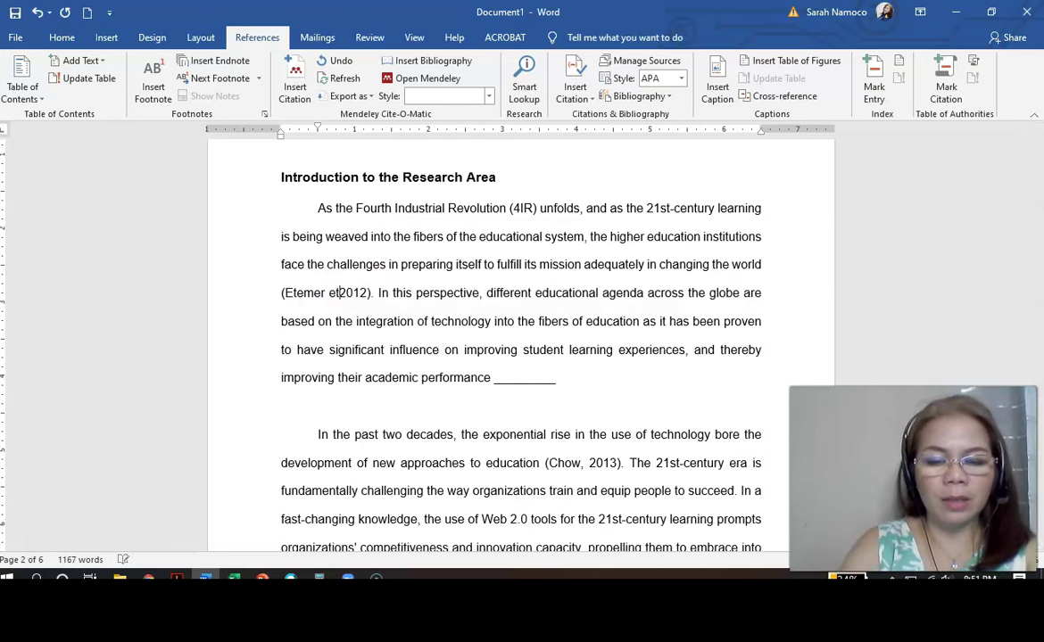
pyautogui.write(' al')
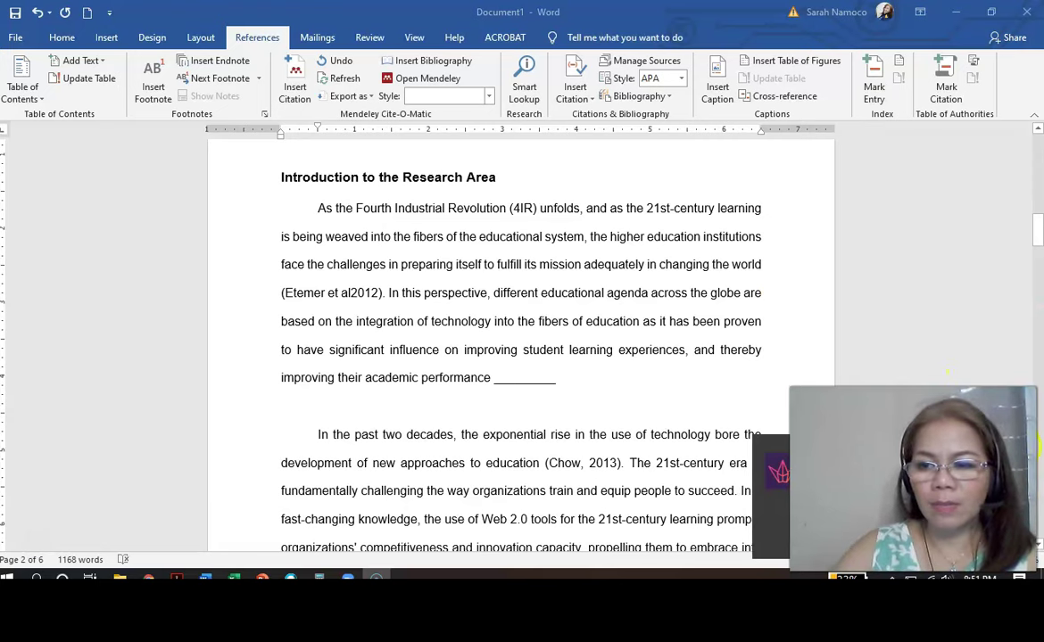
pyautogui.click(350, 293)
pyautogui.write('.,')
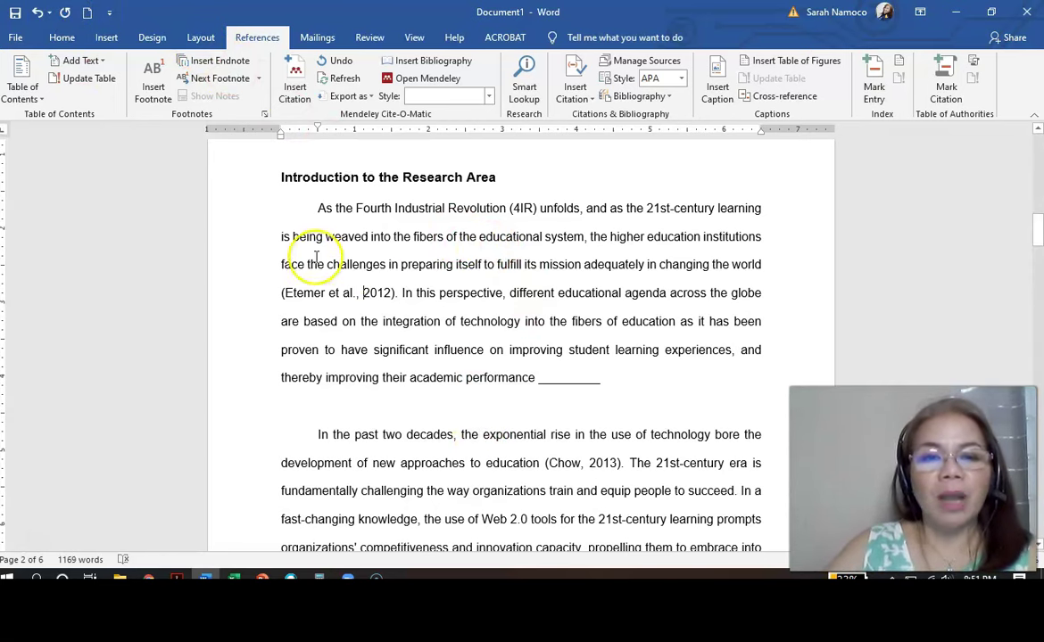
# Enclose the passage from "face the challenges" to "changing the world" in quotation marks as a direct quote.
pyautogui.moveTo(276, 265); pyautogui.dragTo(306, 262)
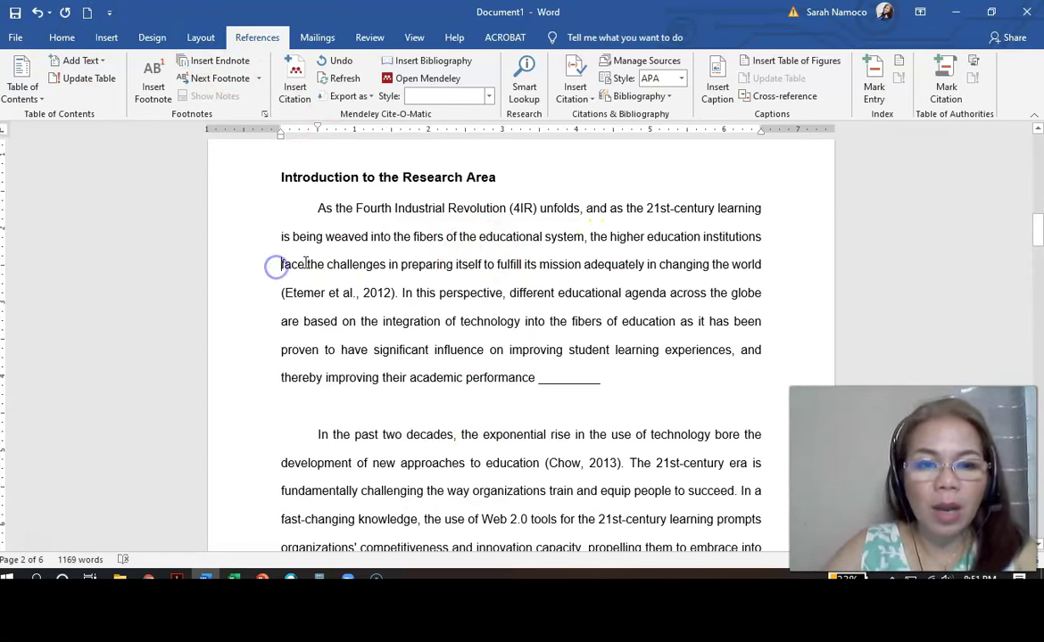
pyautogui.write('"')
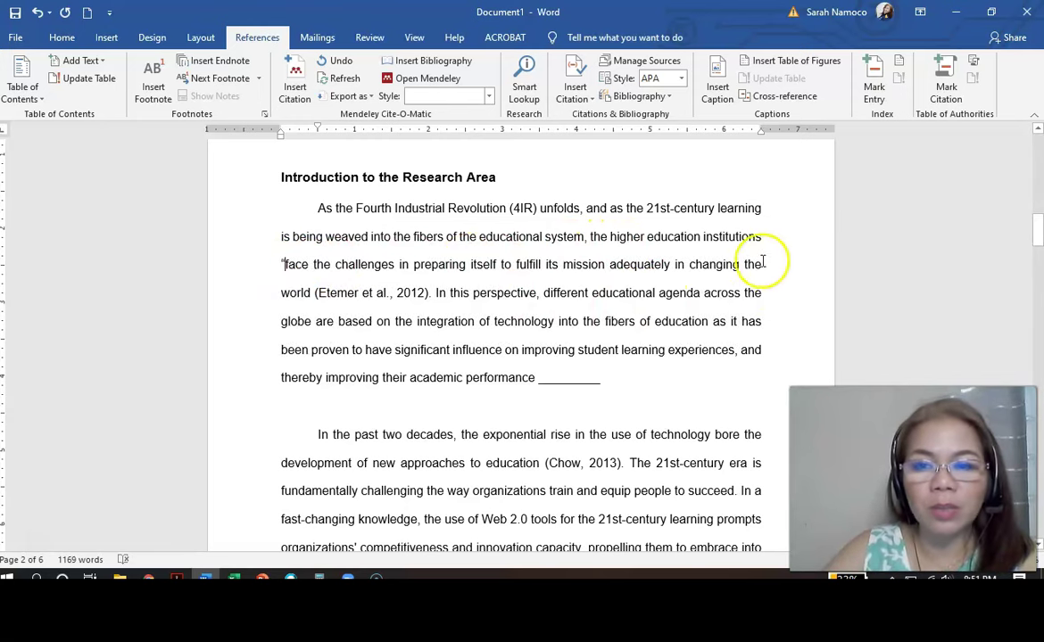
pyautogui.click(308, 297)
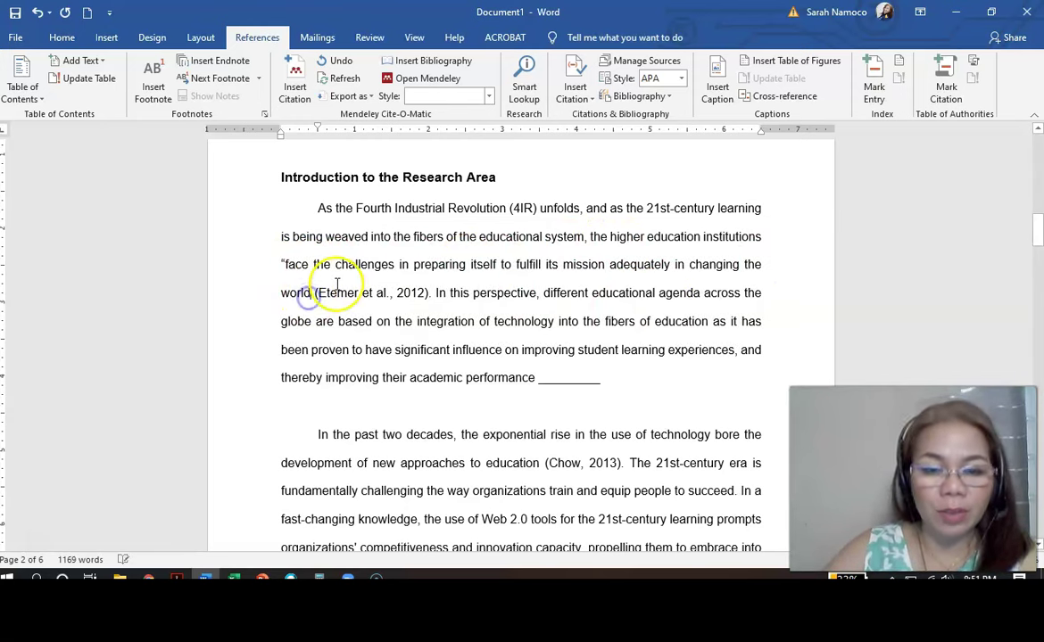
pyautogui.write('"')
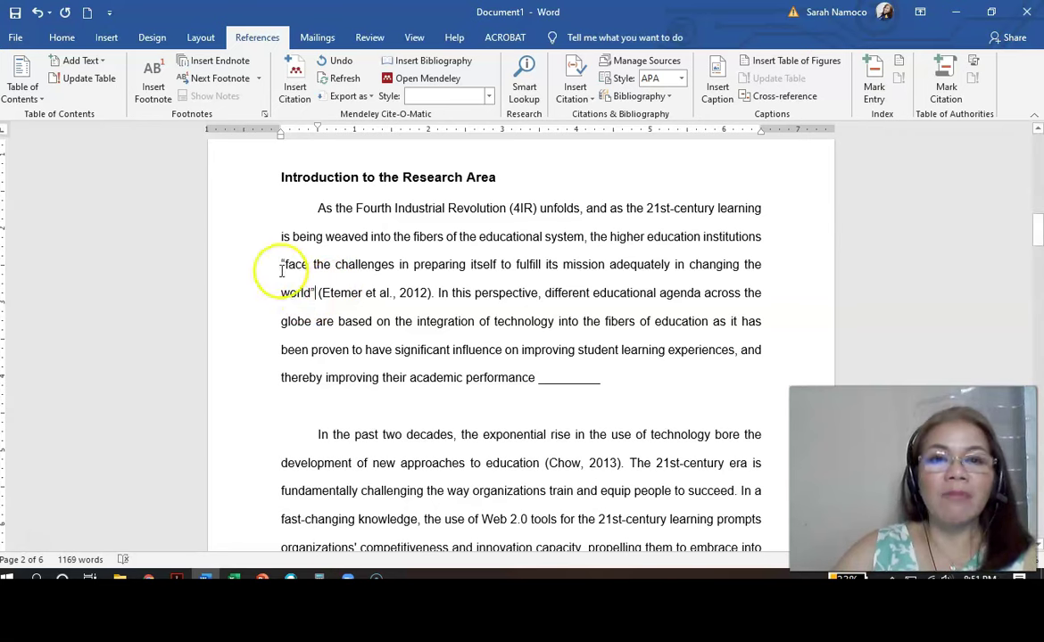
pyautogui.moveTo(278, 264); pyautogui.dragTo(284, 264)
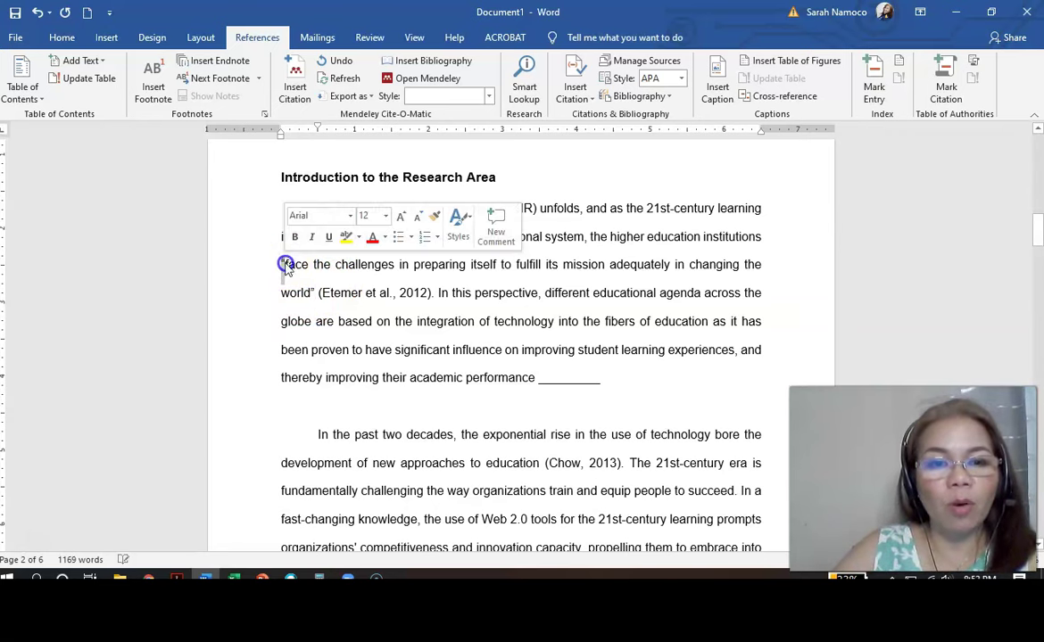
pyautogui.click(311, 294)
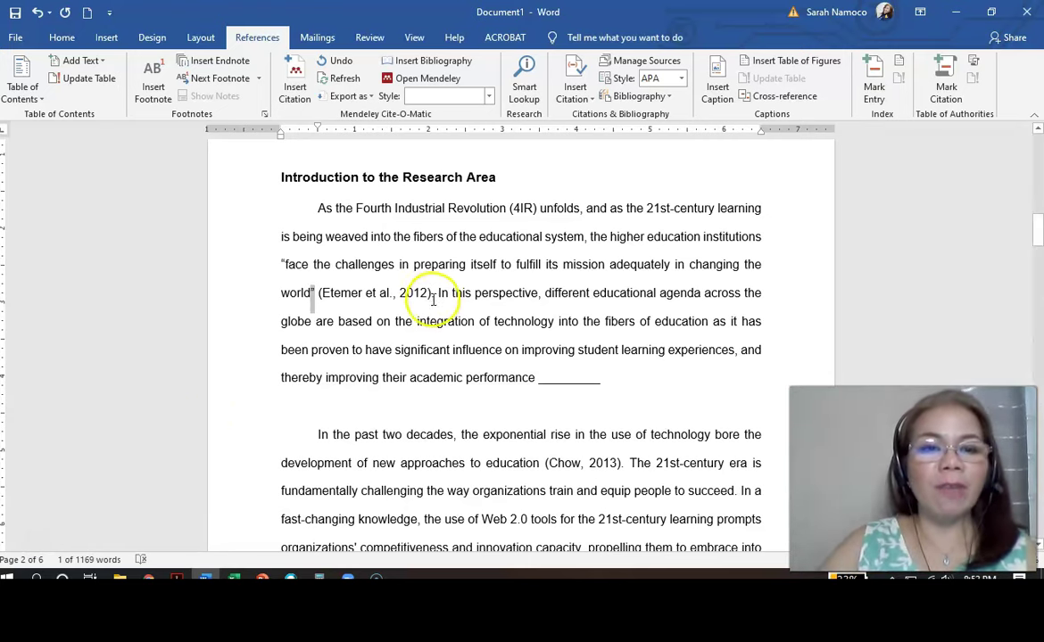
pyautogui.moveTo(281, 264); pyautogui.dragTo(311, 293)
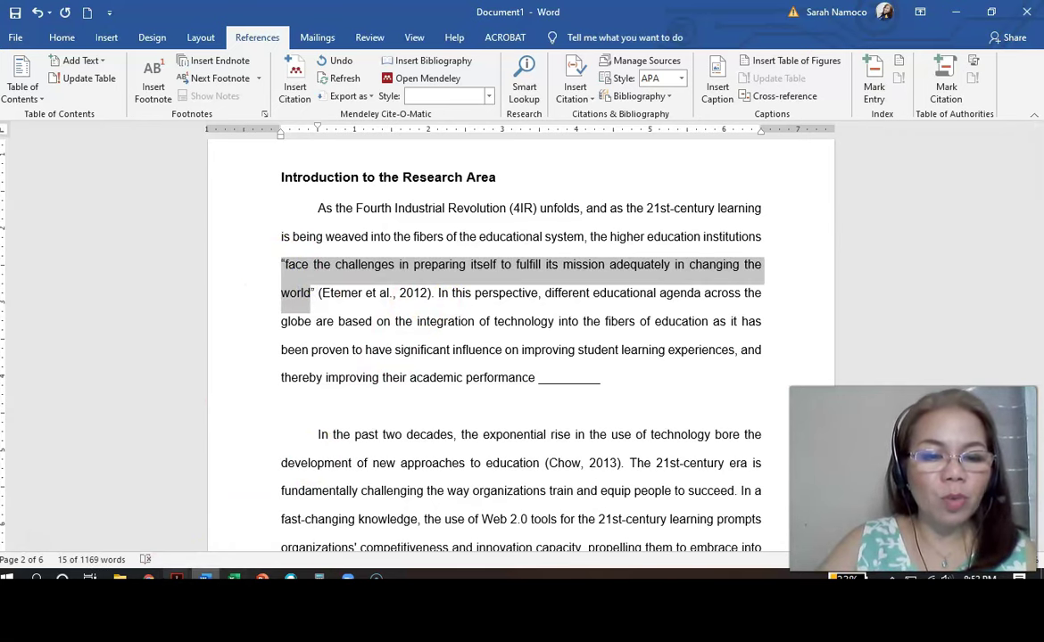
# Check the page number in the cited 2012 article's PDF and return to the research document.
pyautogui.click(176, 578)
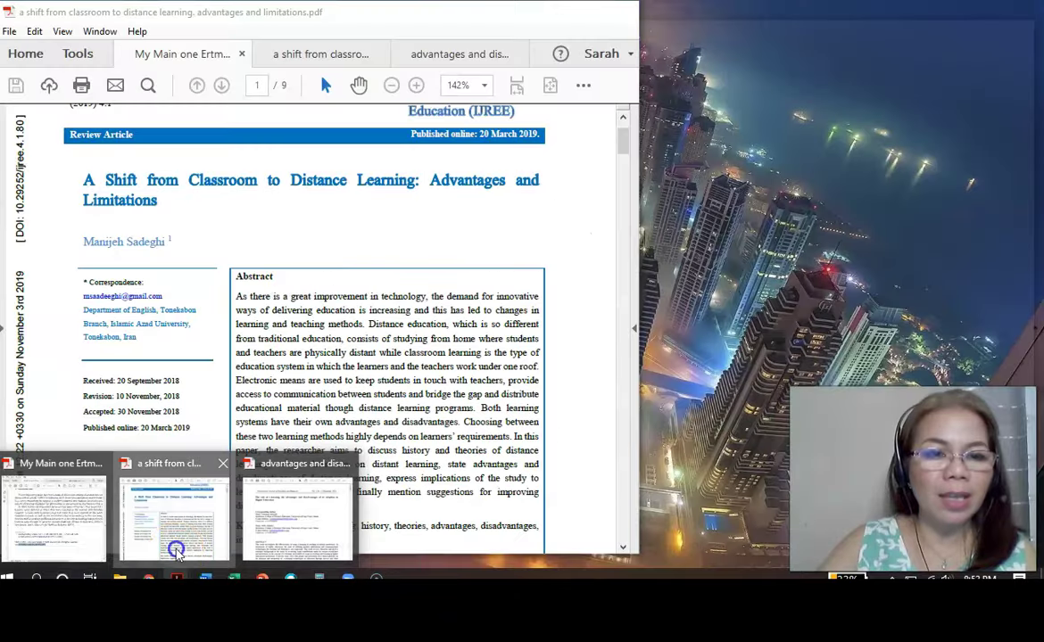
pyautogui.click(177, 535)
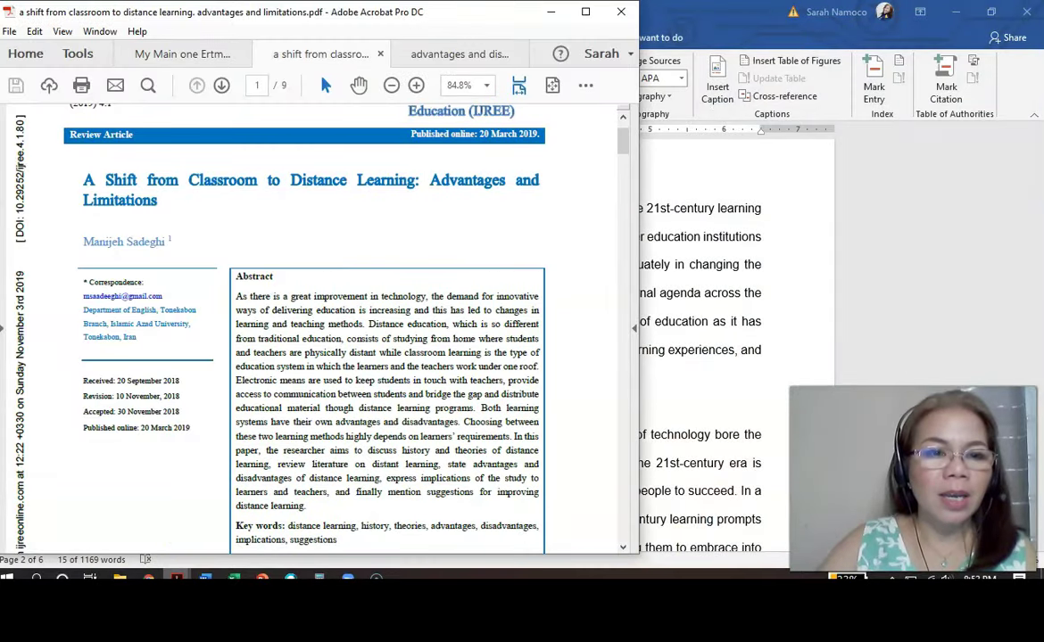
pyautogui.click(161, 54)
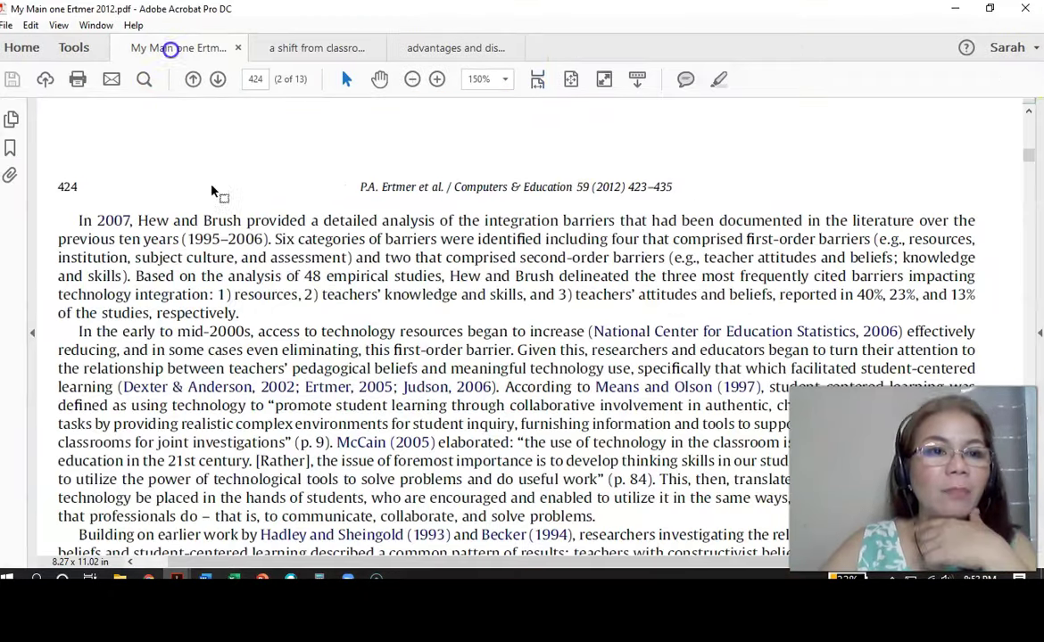
pyautogui.click(956, 11)
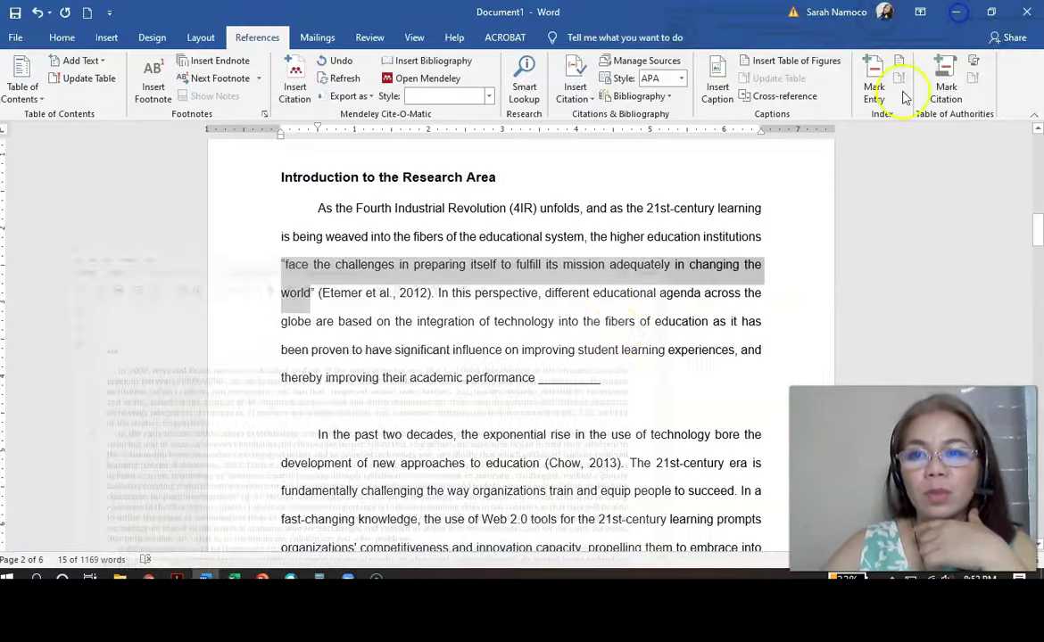
# Add ", p. 424" after the year in the first introduction paragraph's citation.
pyautogui.click(427, 294)
pyautogui.write(', ')
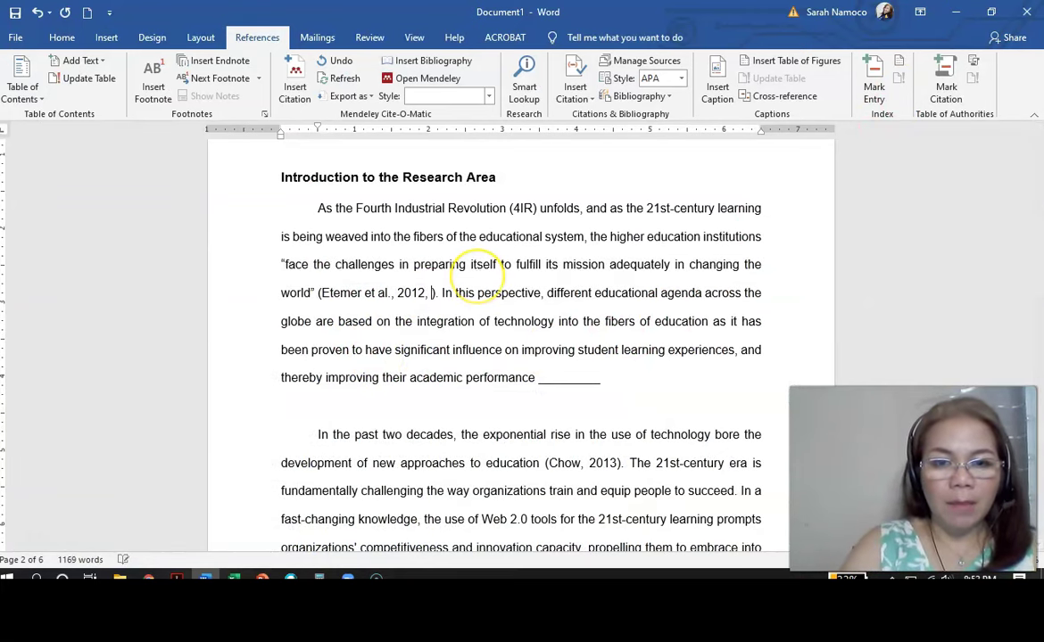
pyautogui.write('p. ')
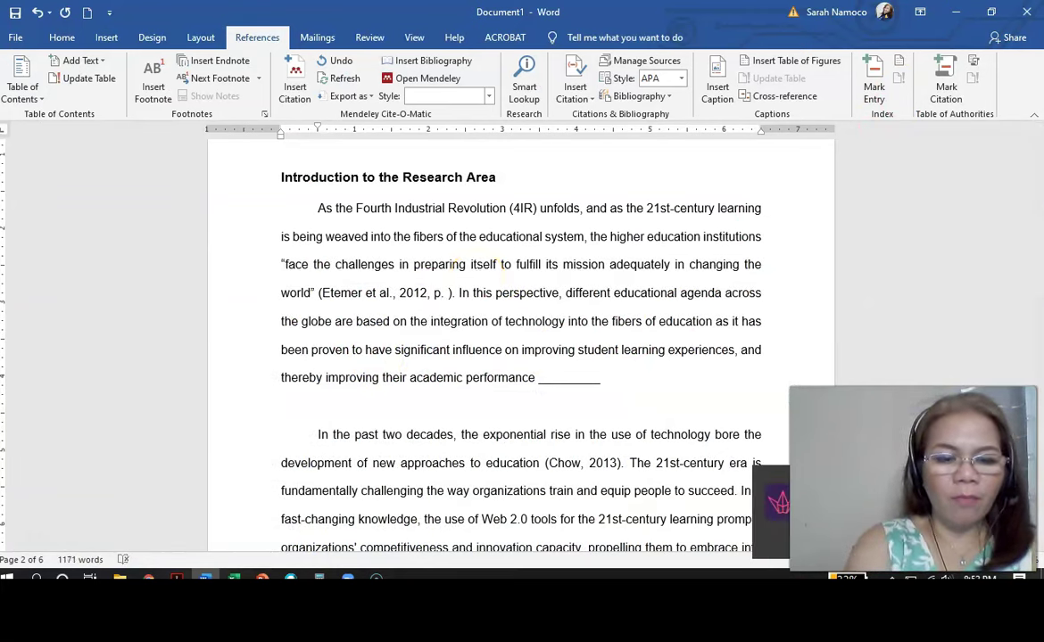
pyautogui.write('424')
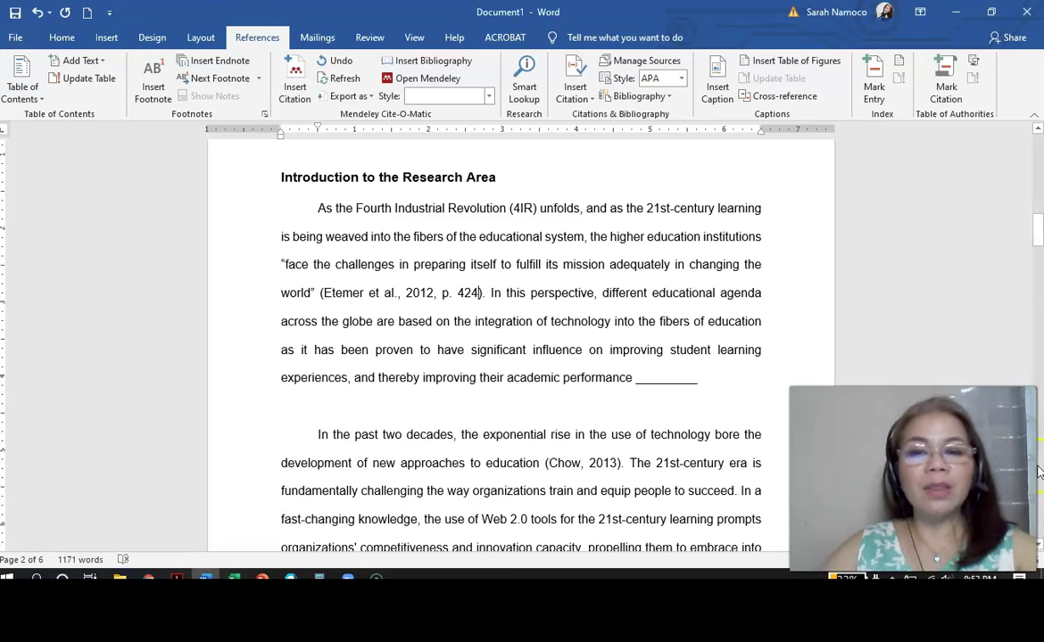
# Remove the quotation marks around the passage before the first paragraph's citation.
pyautogui.moveTo(282, 265); pyautogui.dragTo(320, 288)
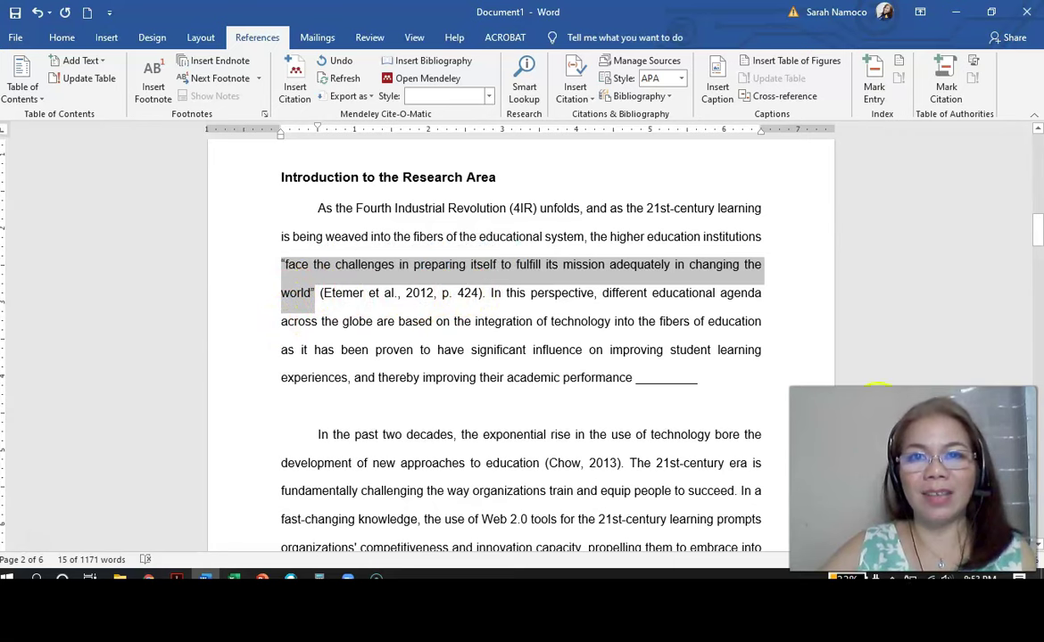
pyautogui.click(910, 376)
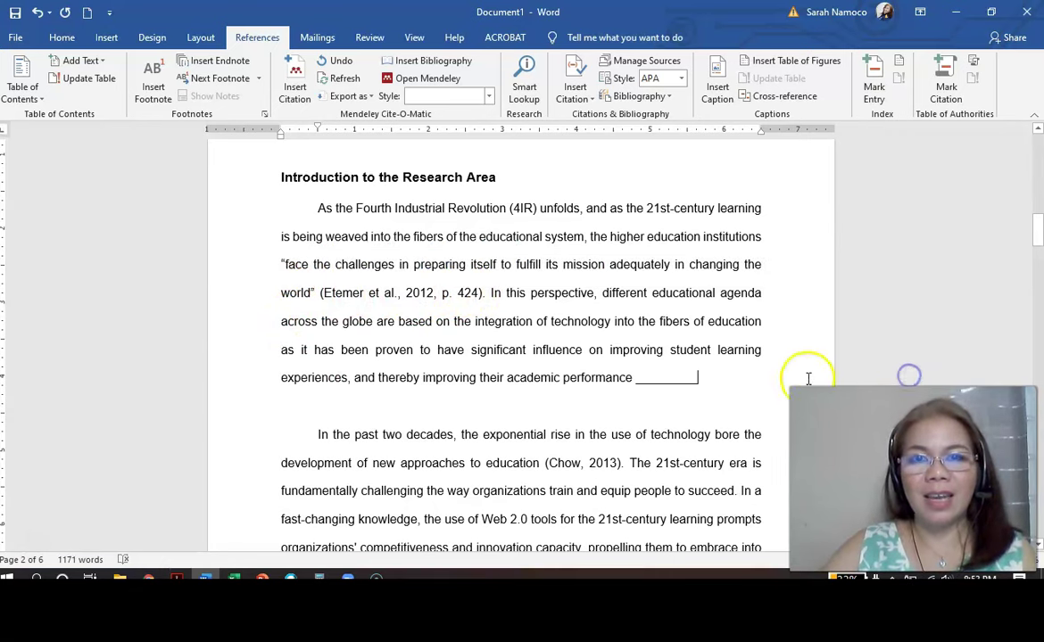
pyautogui.click(310, 287)
pyautogui.press('BackSpace')
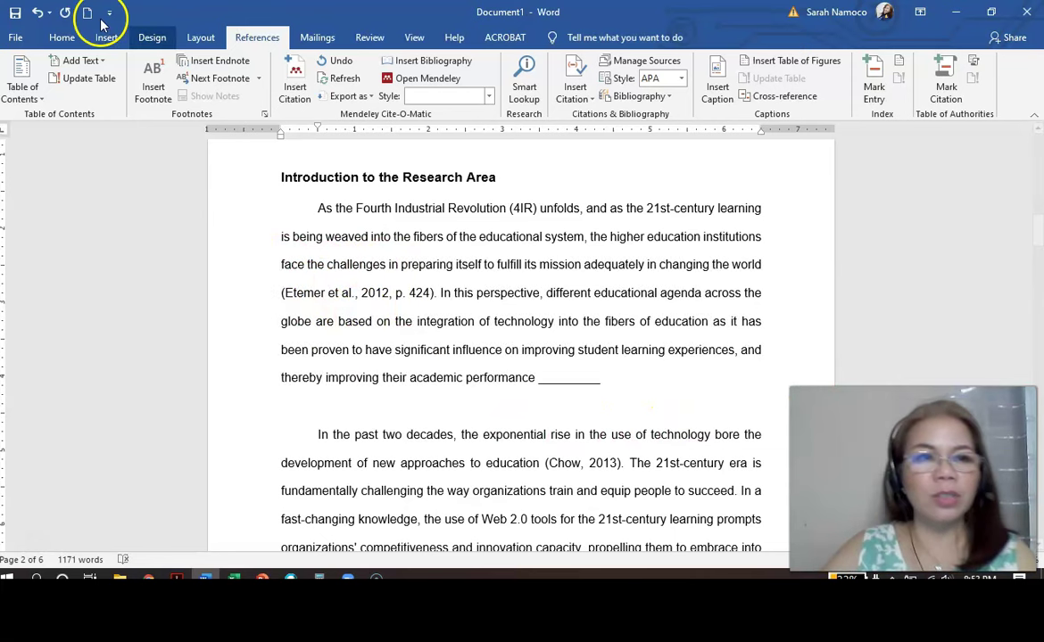
# Undo the quotation, page number, et al. and static-text edits to restore the citation field with its full author list.
pyautogui.click(39, 12)
pyautogui.click(39, 13)
pyautogui.click(40, 12)
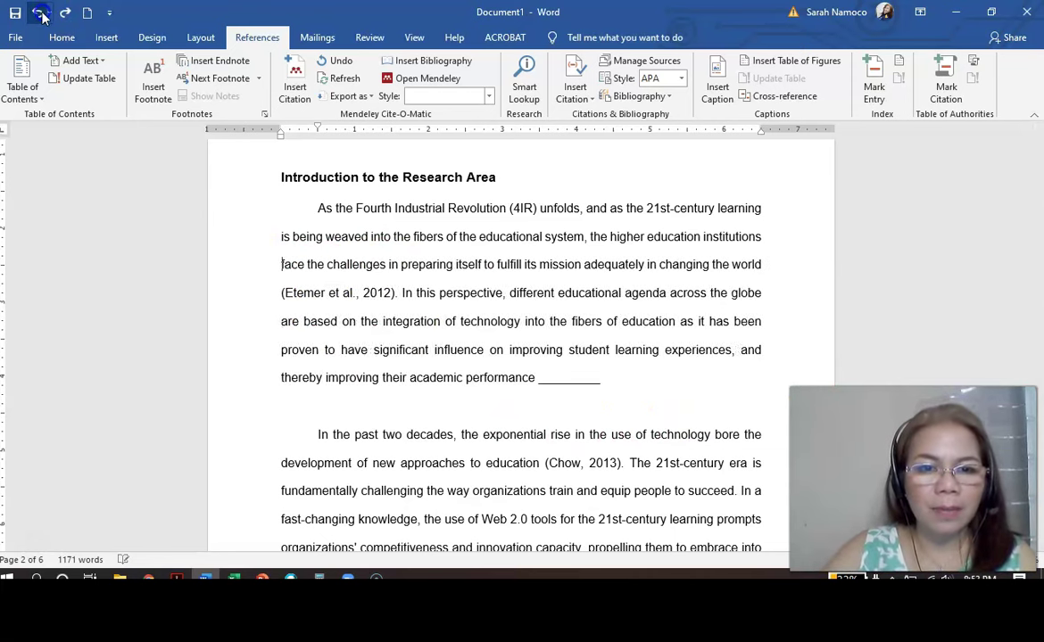
pyautogui.click(40, 13)
pyautogui.click(40, 12)
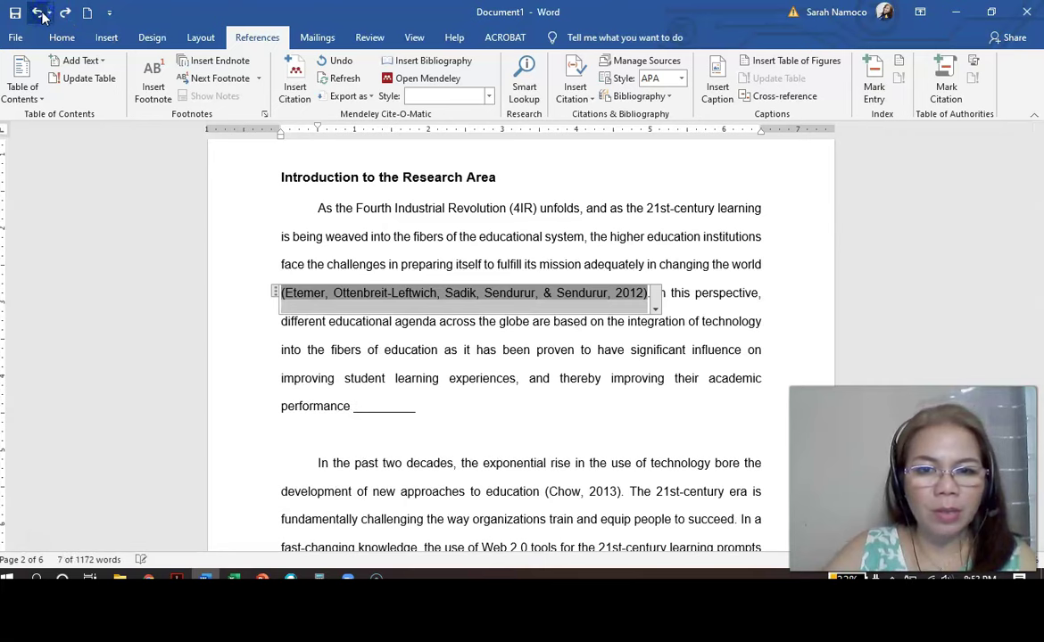
pyautogui.click(914, 362)
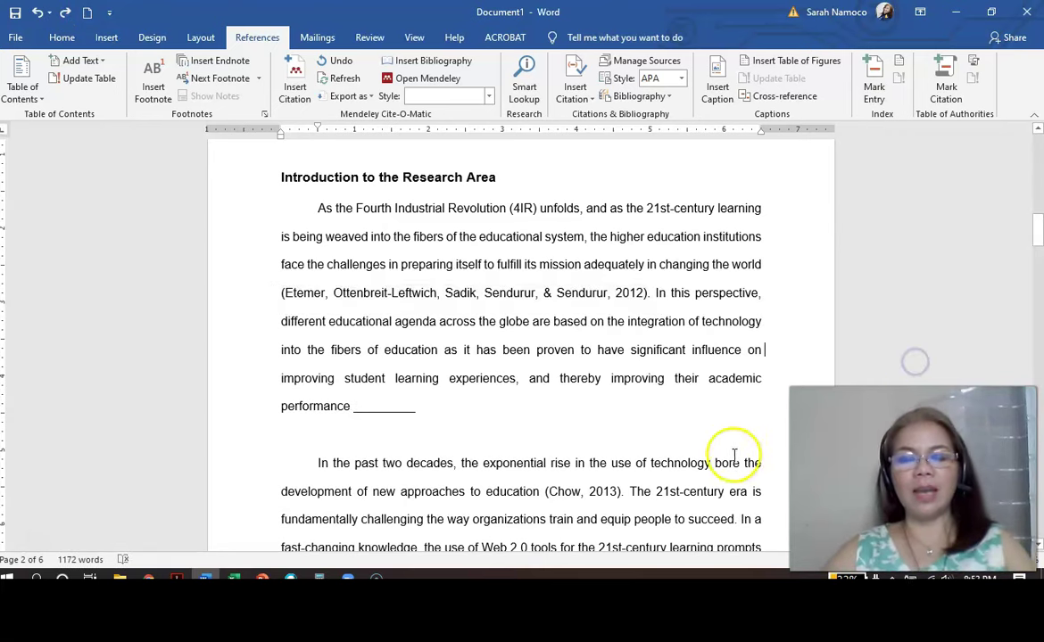
# Select the blank after "performance" in the first introduction paragraph and start a new citation source of type Web site.
pyautogui.doubleClick(352, 411)
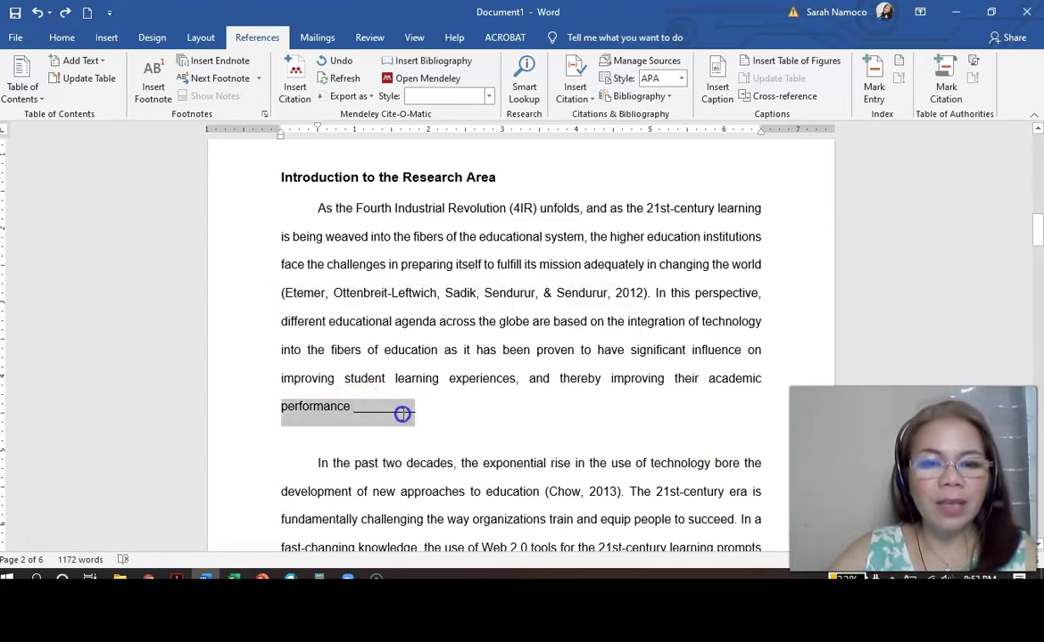
pyautogui.click(391, 412)
pyautogui.moveTo(373, 409); pyautogui.dragTo(420, 412)
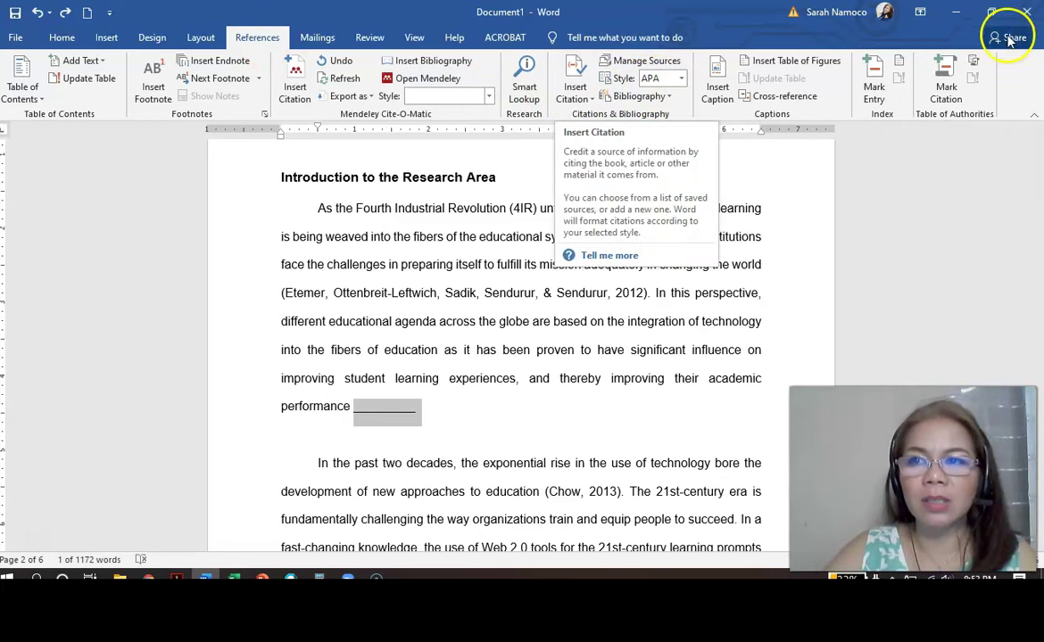
pyautogui.doubleClick(905, 12)
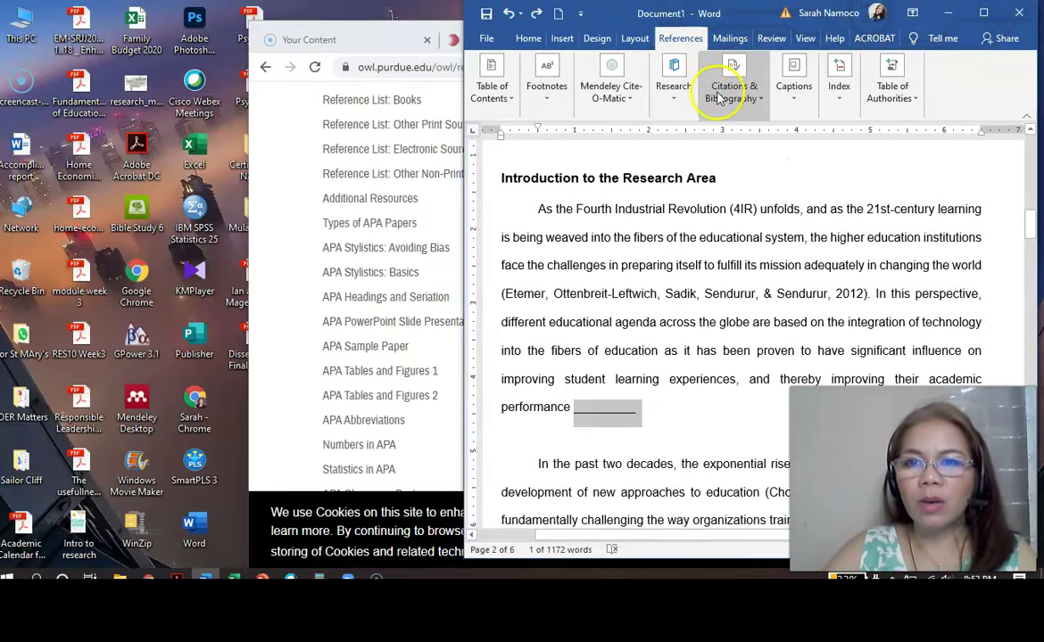
pyautogui.click(732, 89)
pyautogui.click(724, 169)
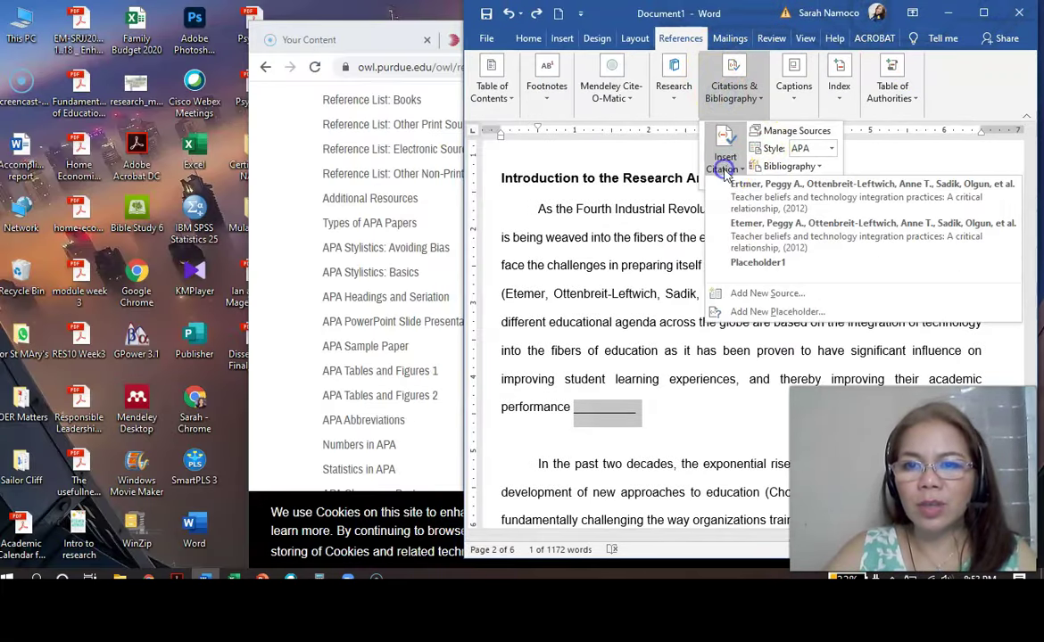
pyautogui.click(760, 293)
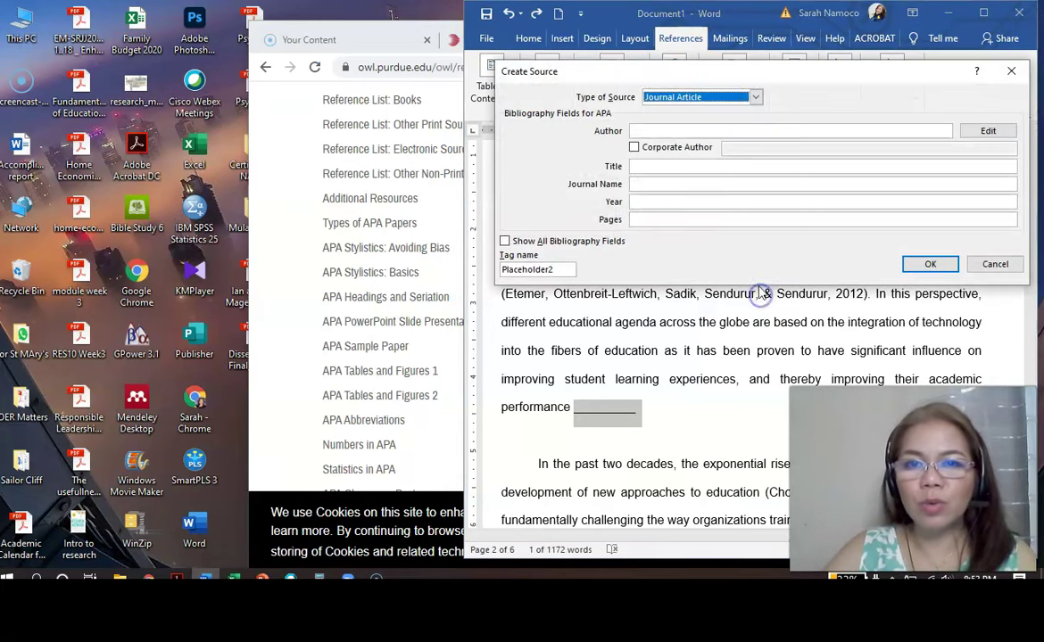
pyautogui.click(755, 96)
pyautogui.click(755, 161)
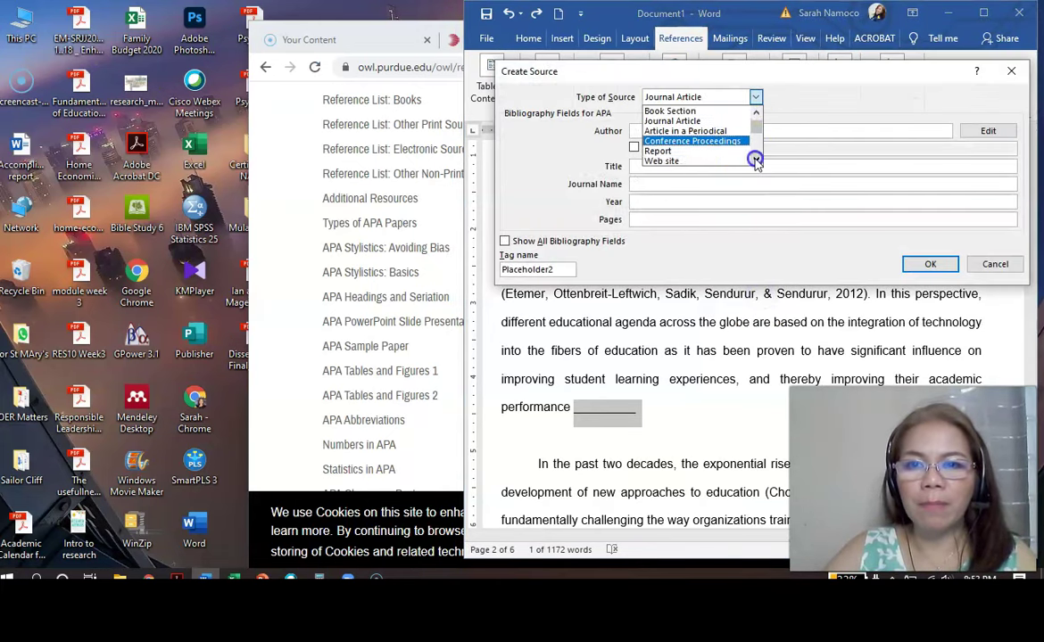
pyautogui.click(755, 161)
pyautogui.click(701, 151)
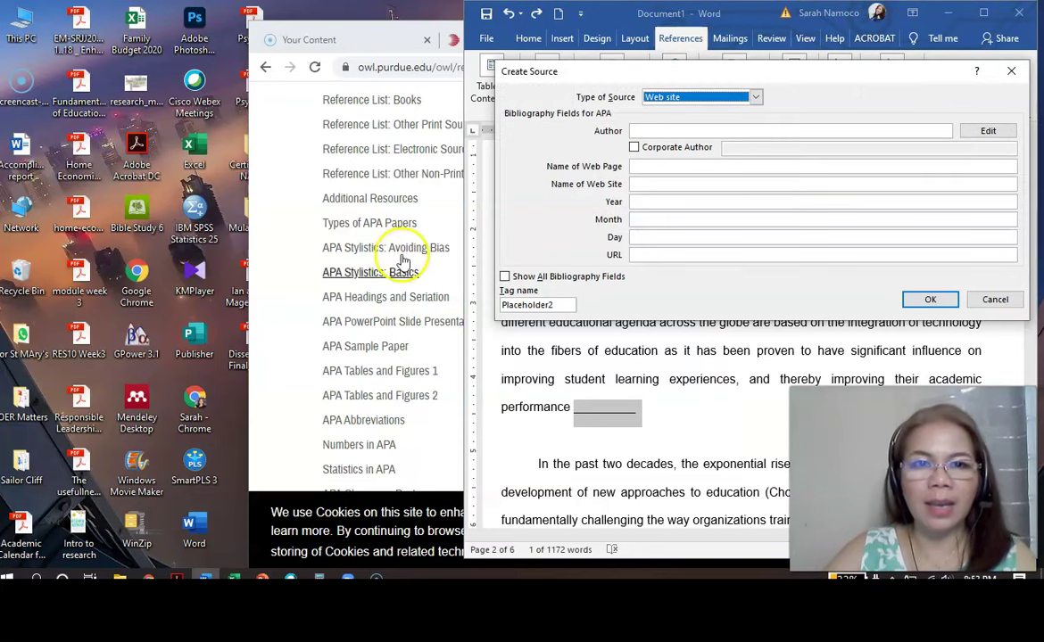
# Switch to the ITEEA page in the browser and arrange its window beside the source form.
pyautogui.click(390, 145)
pyautogui.click(518, 41)
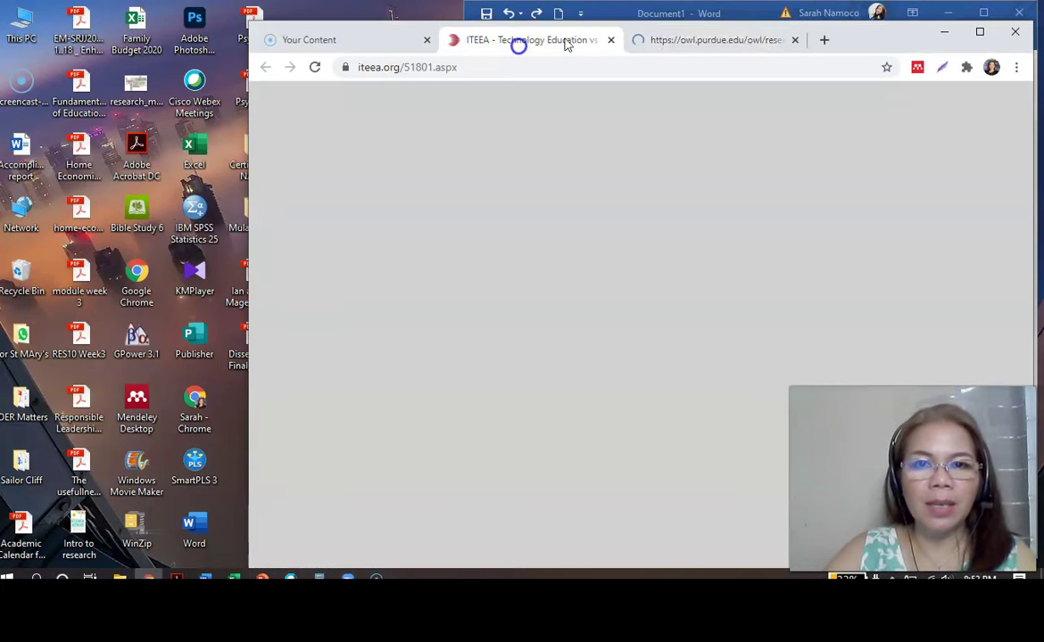
pyautogui.moveTo(883, 33); pyautogui.dragTo(595, 1)
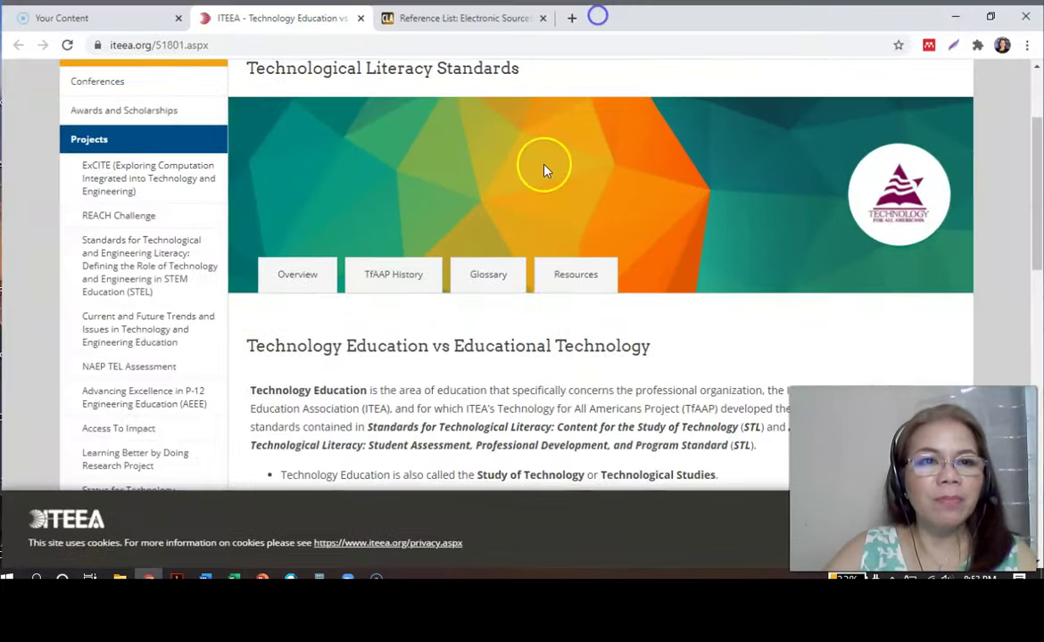
pyautogui.scroll(2, 437, 308)
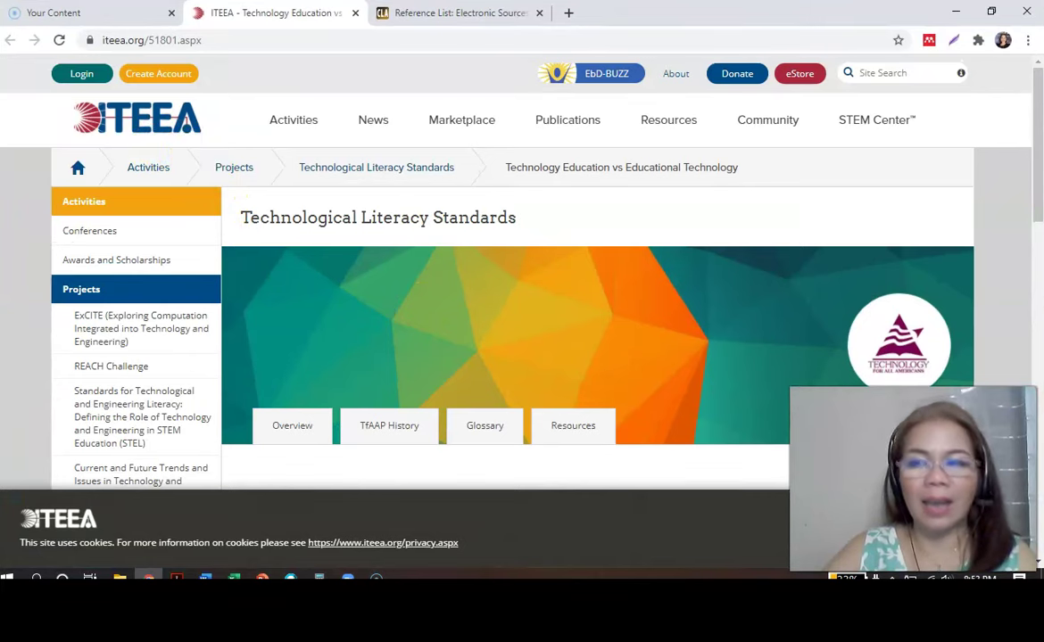
pyautogui.click(990, 11)
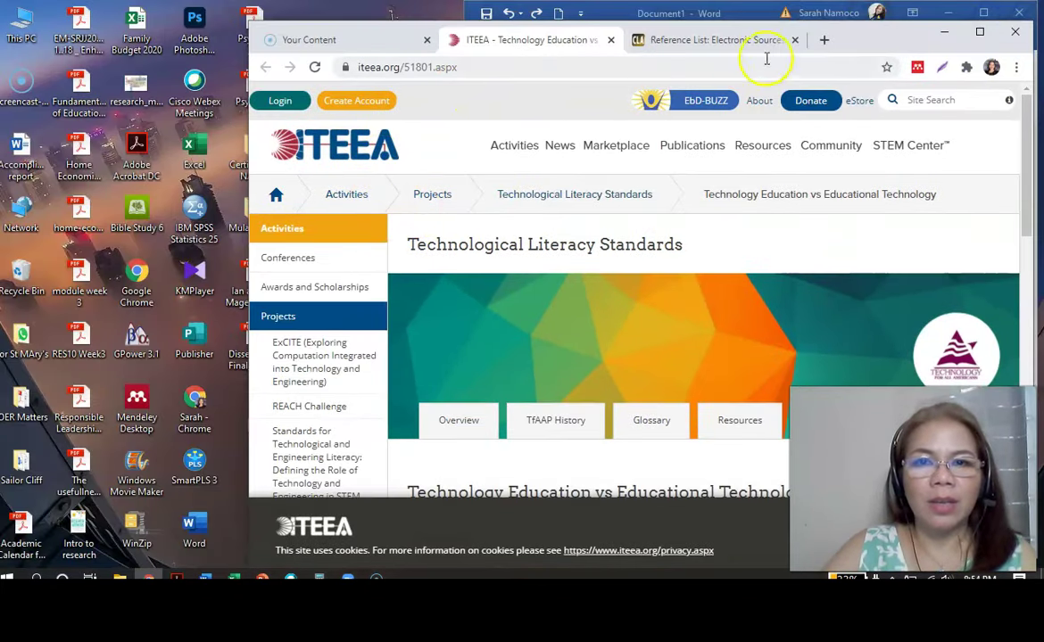
pyautogui.moveTo(834, 36); pyautogui.dragTo(606, 16)
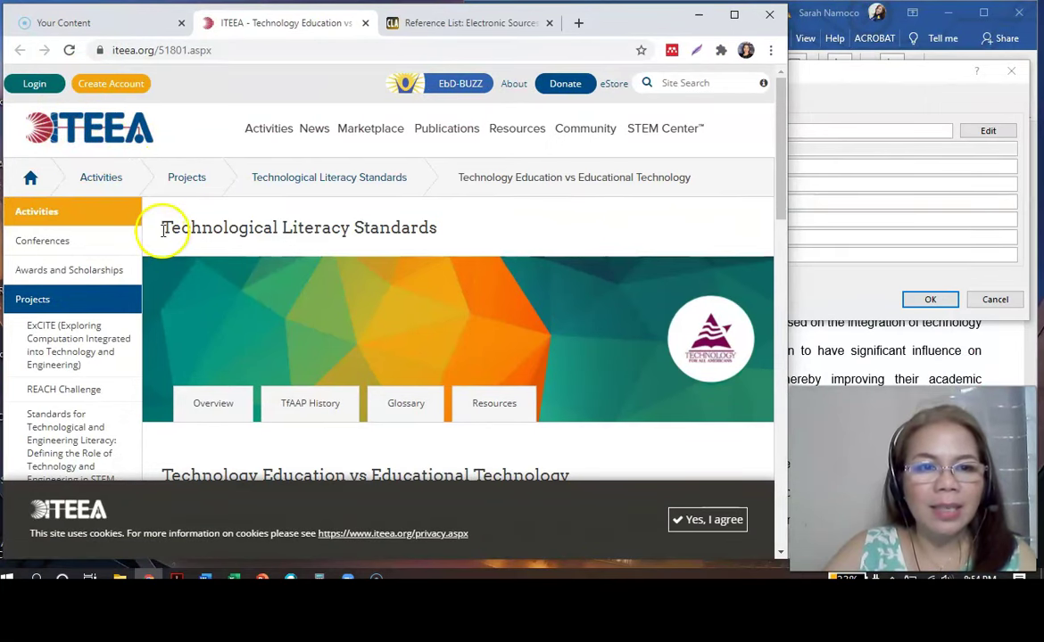
# Copy the page heading "Technological Literacy Standards" into the source's web page name and enter ITEEA as the web site name.
pyautogui.moveTo(159, 227); pyautogui.dragTo(438, 234)
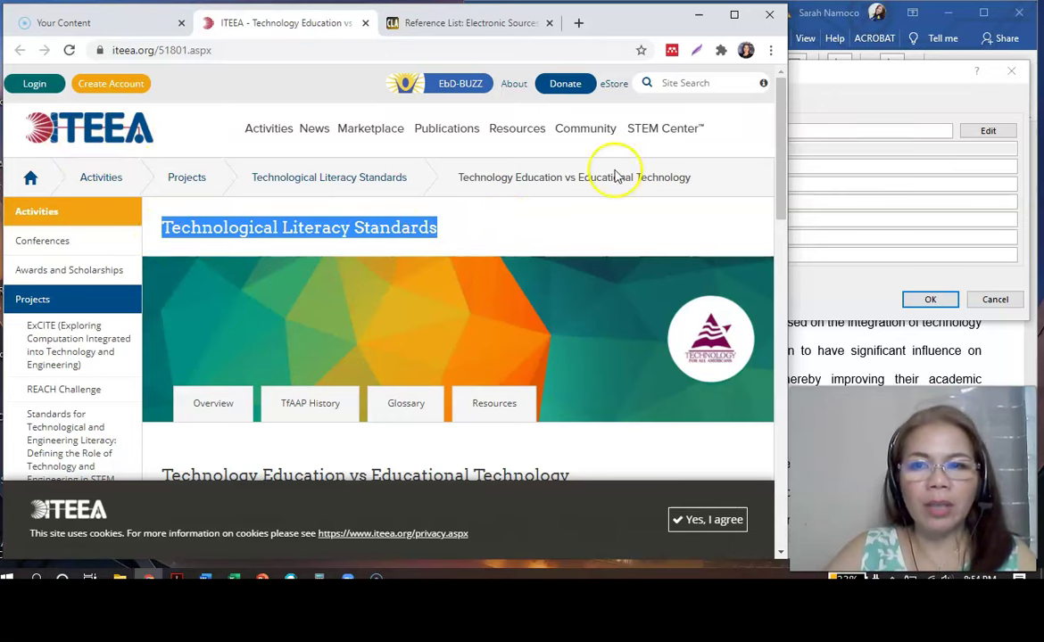
pyautogui.rightClick(376, 229)
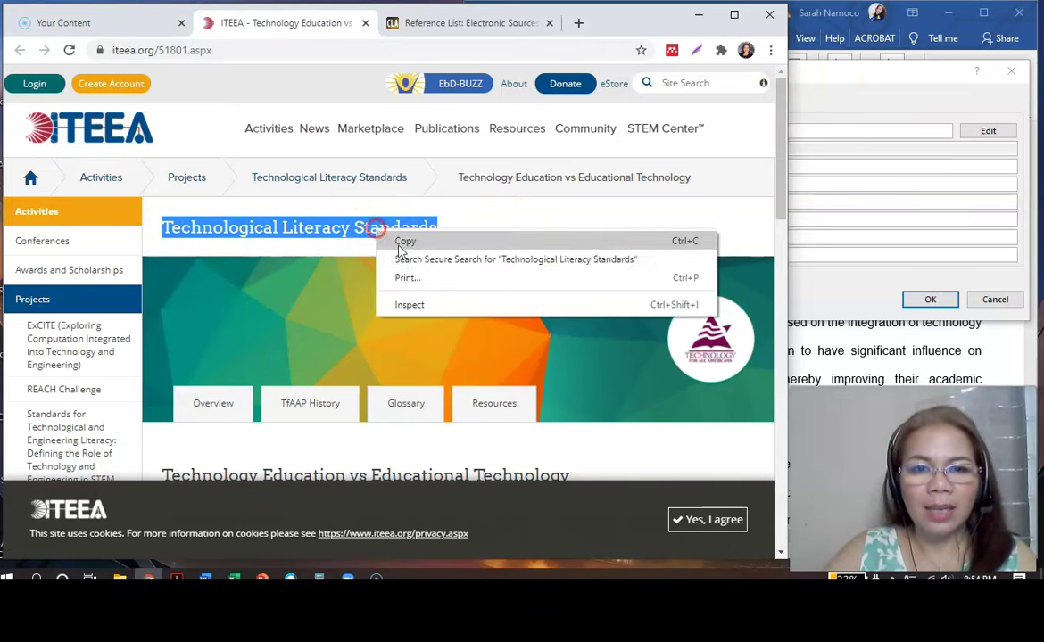
pyautogui.click(405, 241)
pyautogui.click(866, 74)
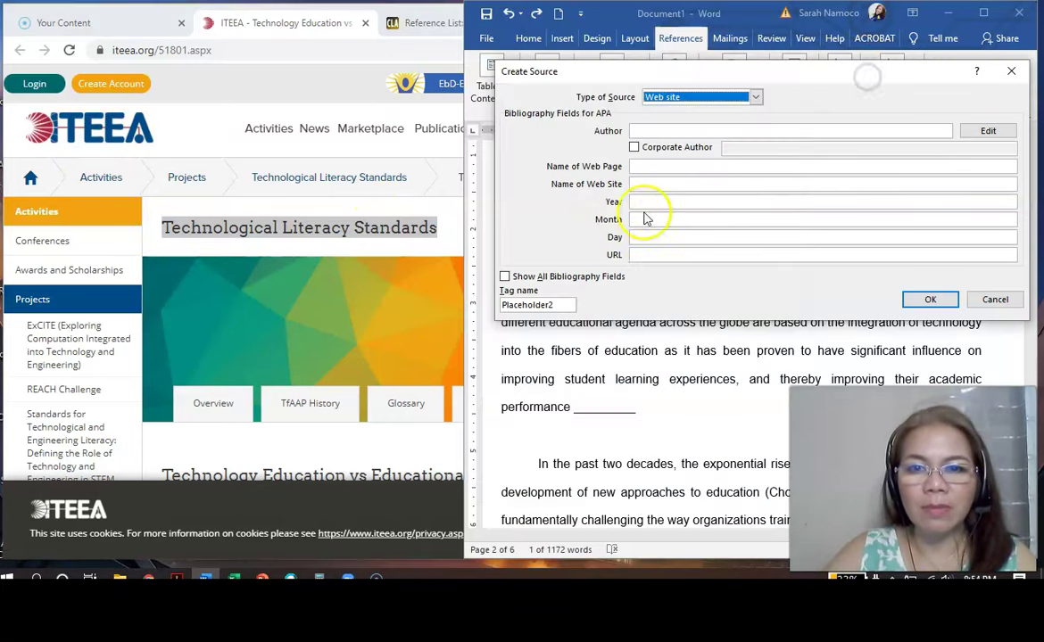
pyautogui.click(676, 167)
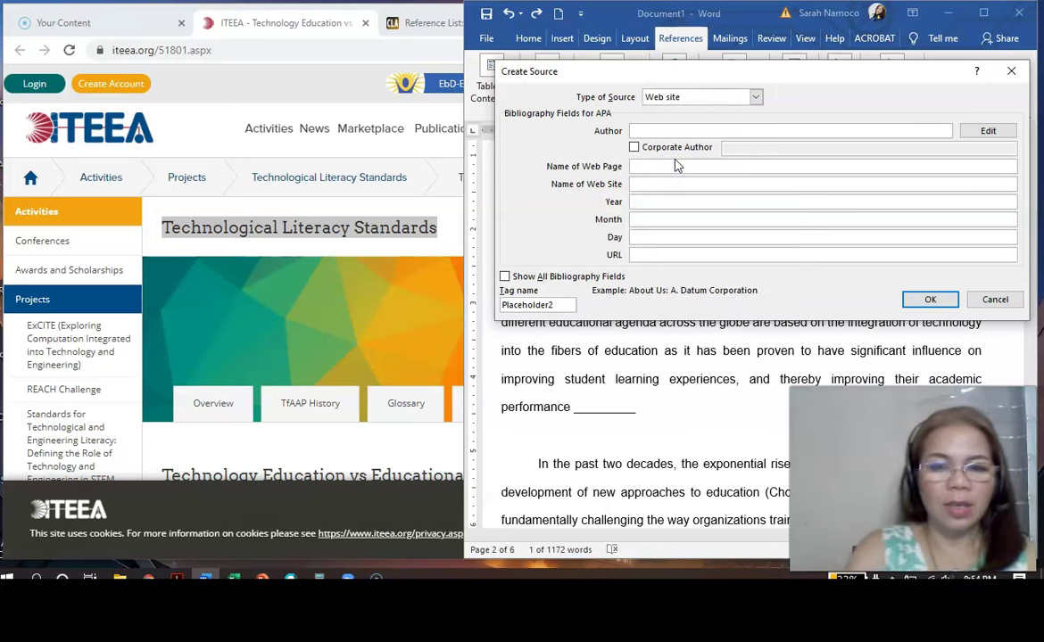
pyautogui.hotkey('ctrl', 'v')
pyautogui.click(705, 179)
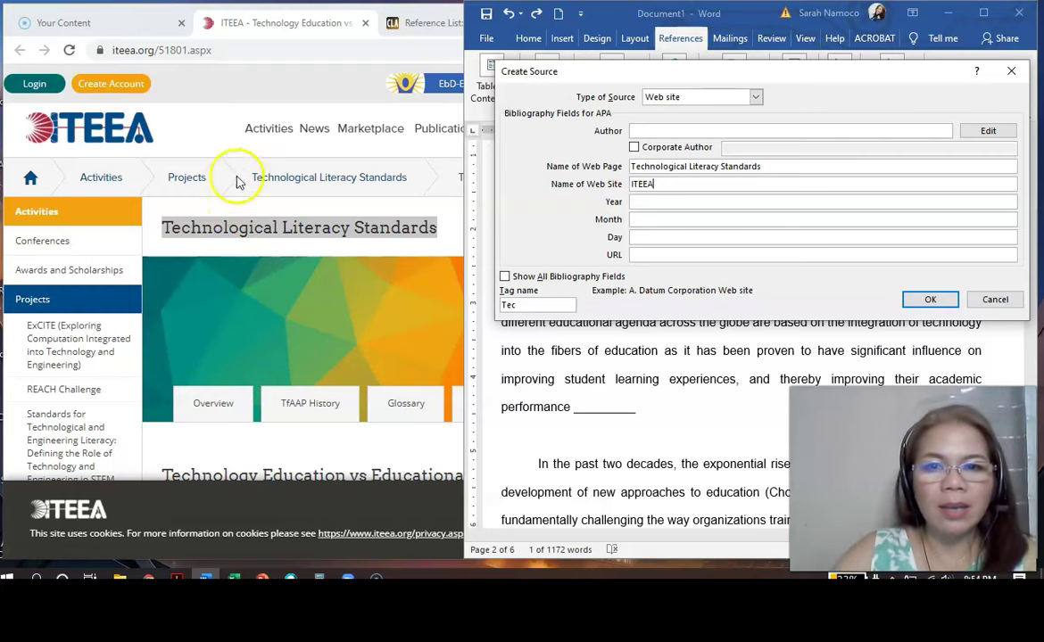
# Examine the ITEEA page from top to bottom for author and publication date details, and return to the source form.
pyautogui.click(212, 135)
pyautogui.scroll(-5, 210, 151)
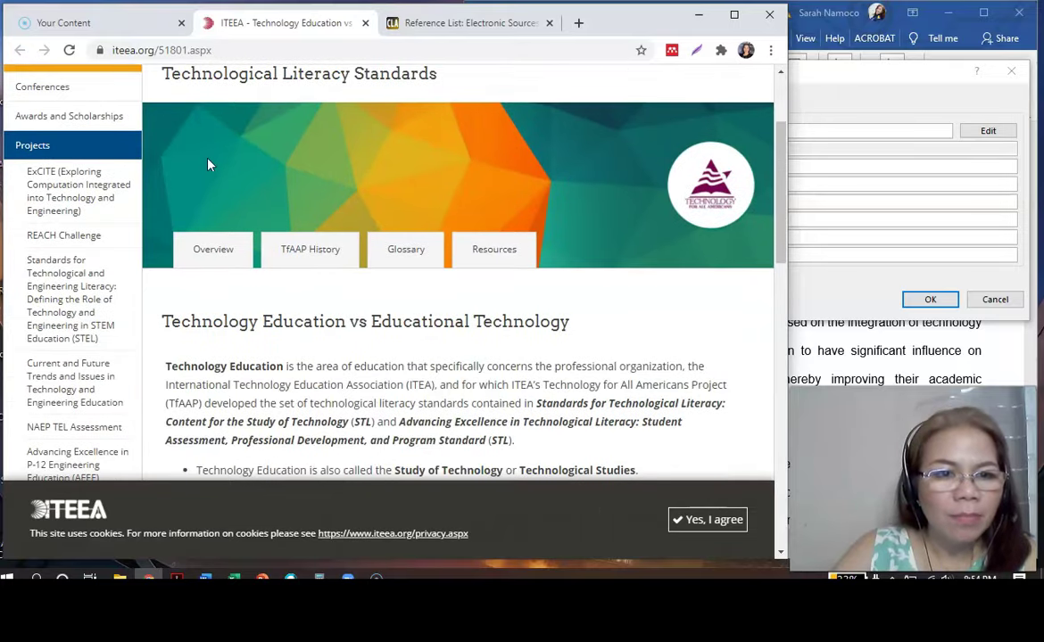
pyautogui.scroll(-5, 210, 187)
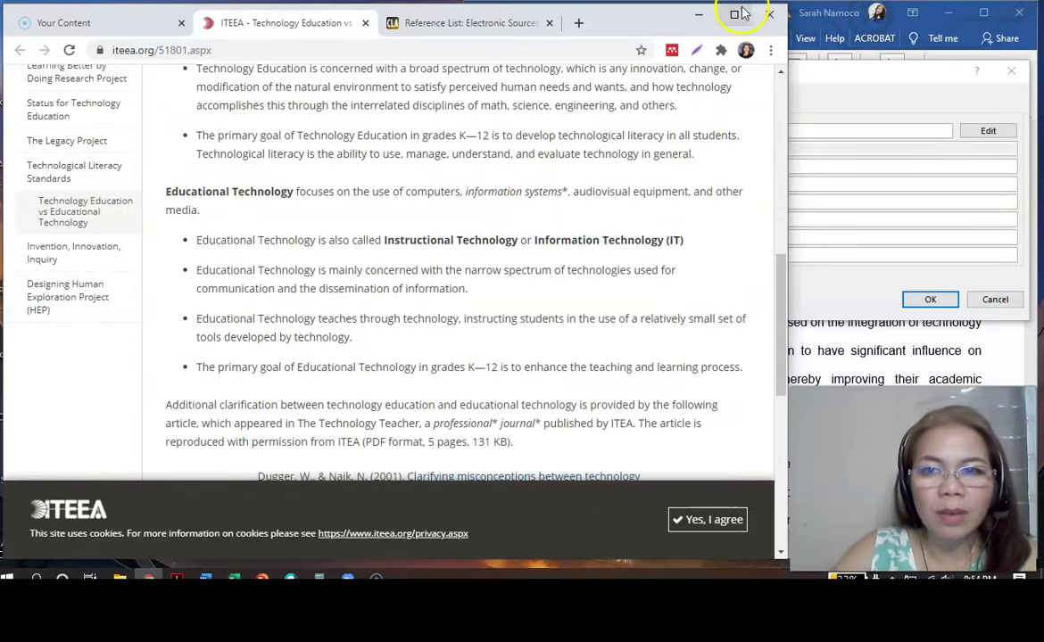
pyautogui.click(733, 14)
pyautogui.scroll(-4, 664, 380)
pyautogui.scroll(2, 674, 350)
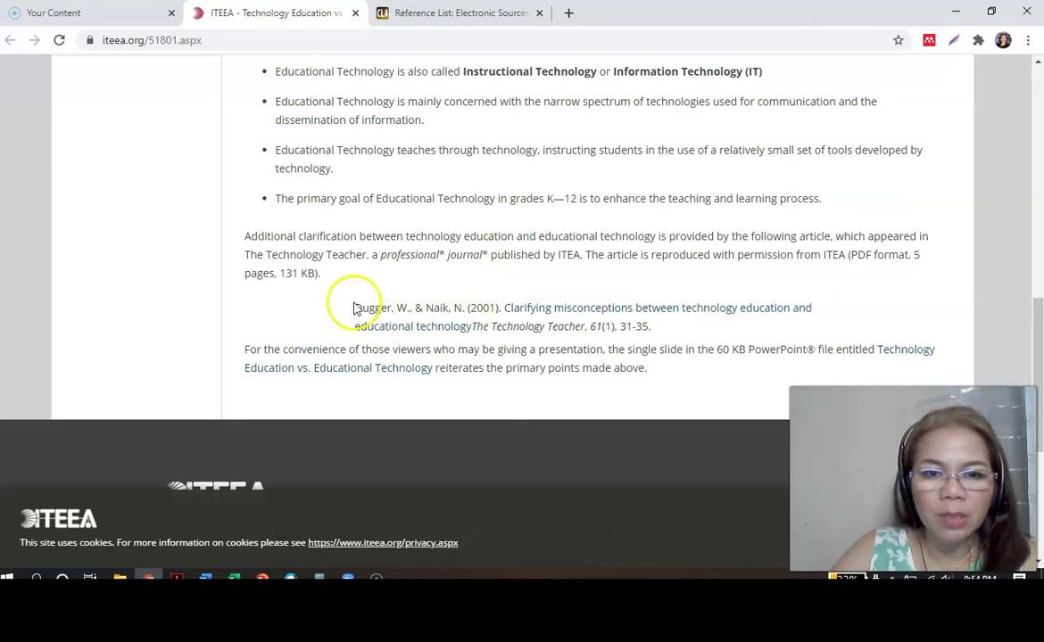
pyautogui.scroll(10, 361, 198)
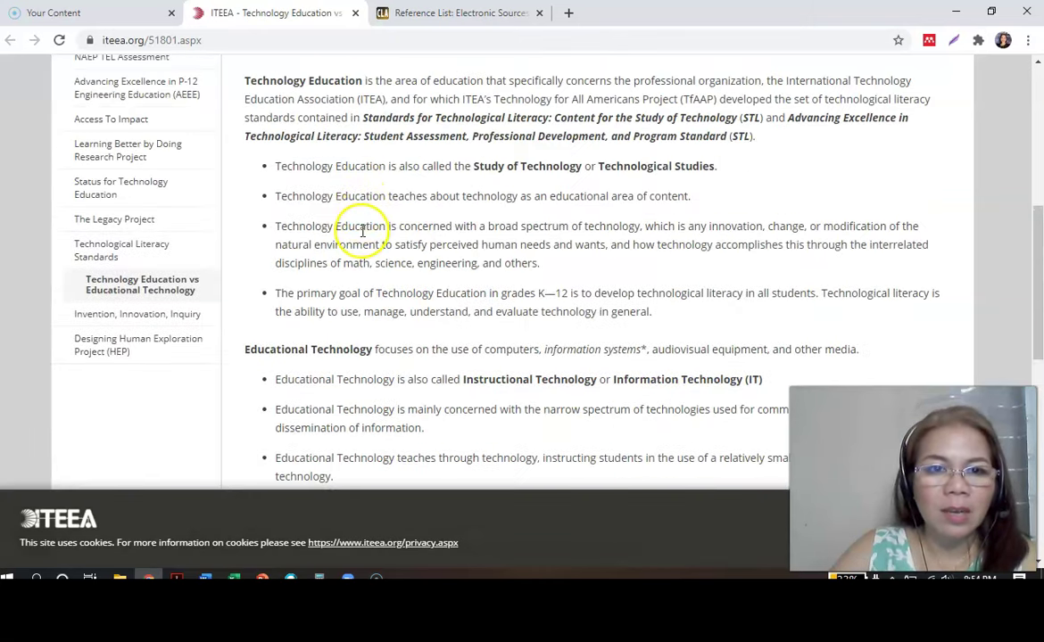
pyautogui.scroll(3, 454, 308)
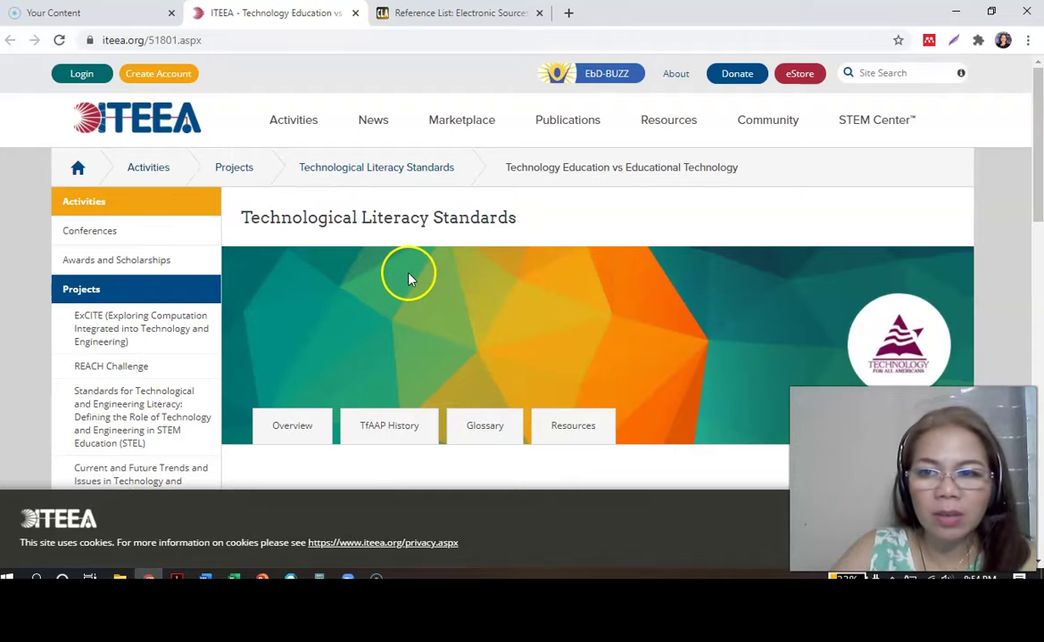
pyautogui.scroll(-15, 408, 279)
pyautogui.scroll(4, 580, 361)
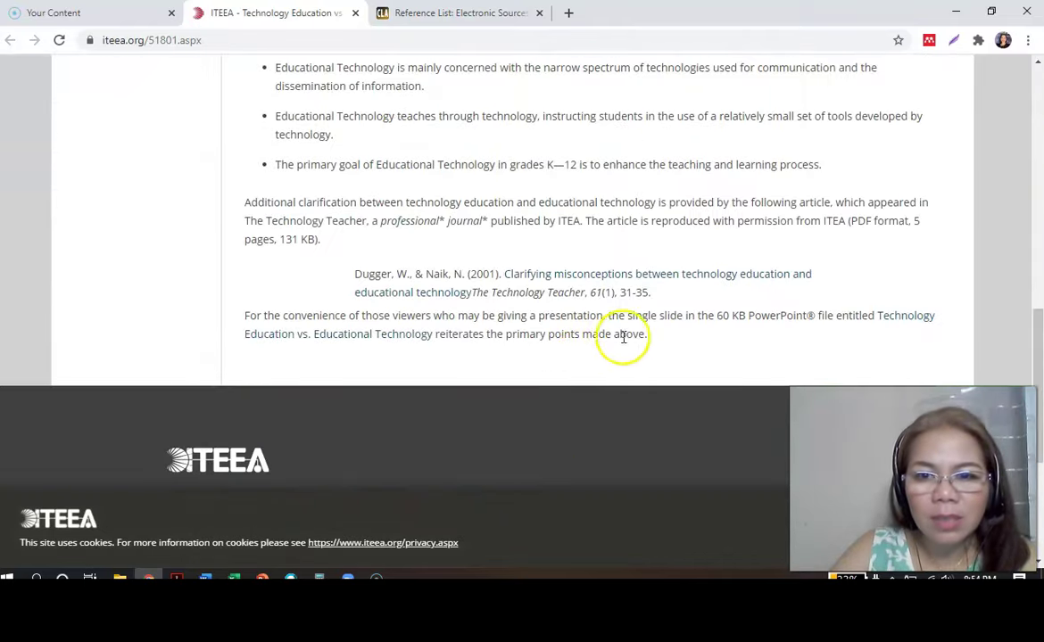
pyautogui.scroll(10, 586, 357)
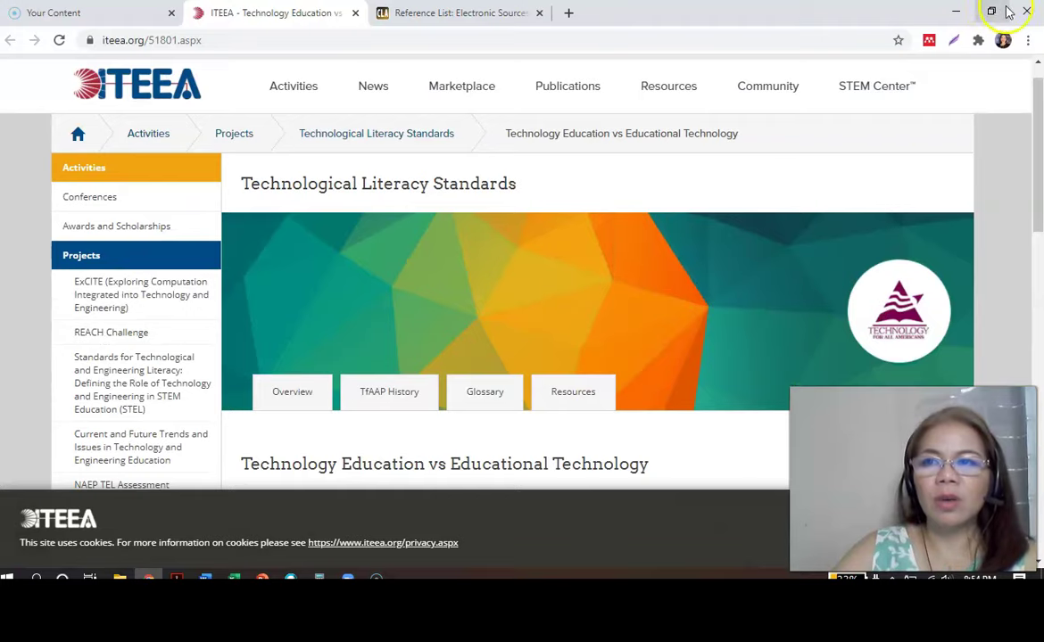
pyautogui.click(992, 12)
pyautogui.click(799, 68)
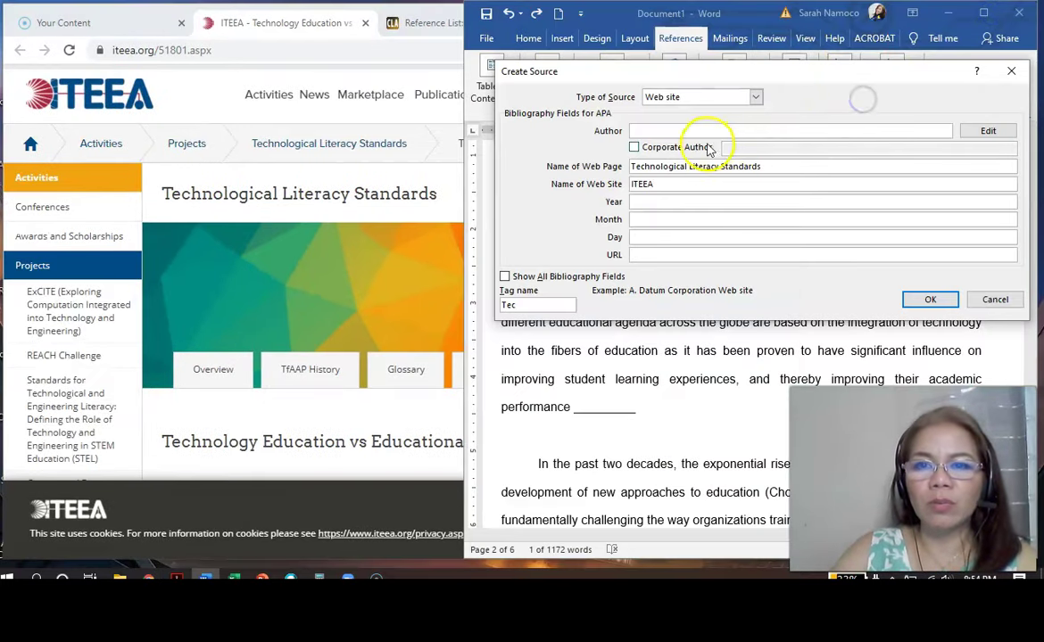
pyautogui.click(675, 202)
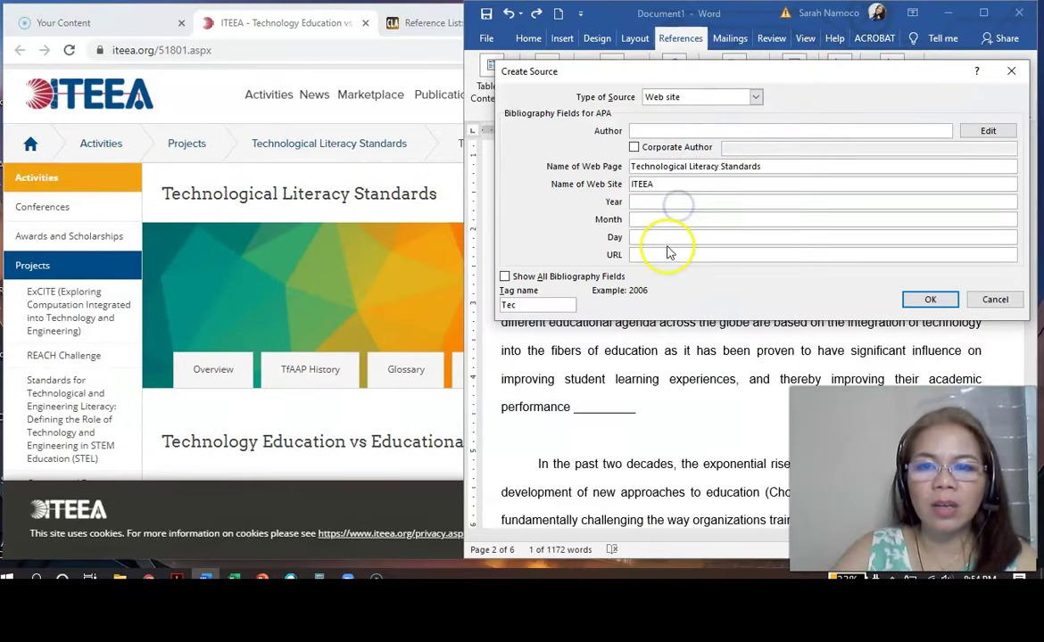
pyautogui.click(384, 55)
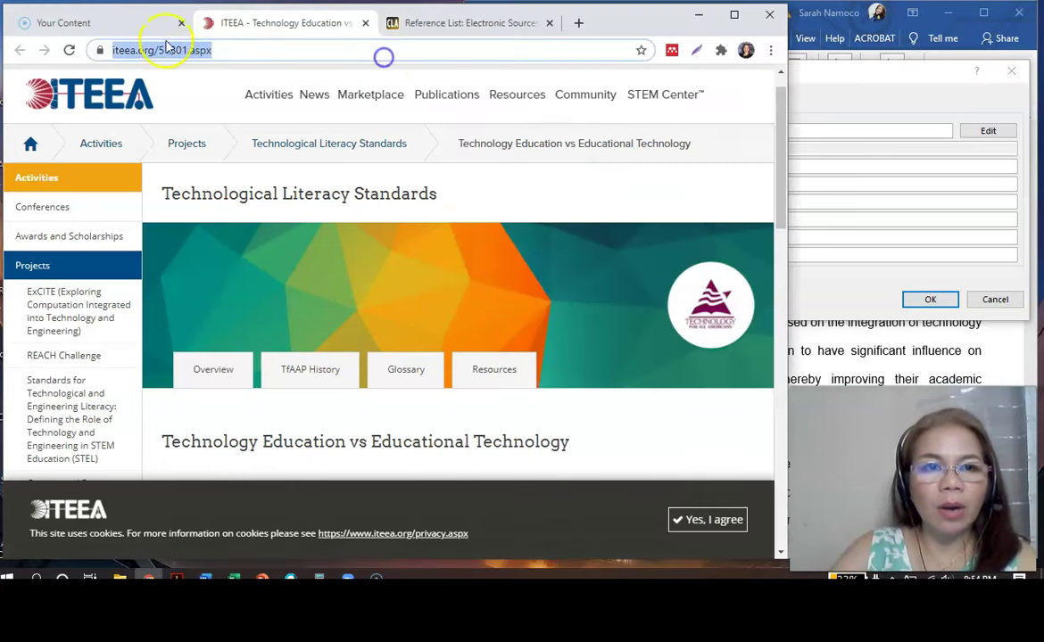
pyautogui.rightClick(161, 58)
pyautogui.click(189, 138)
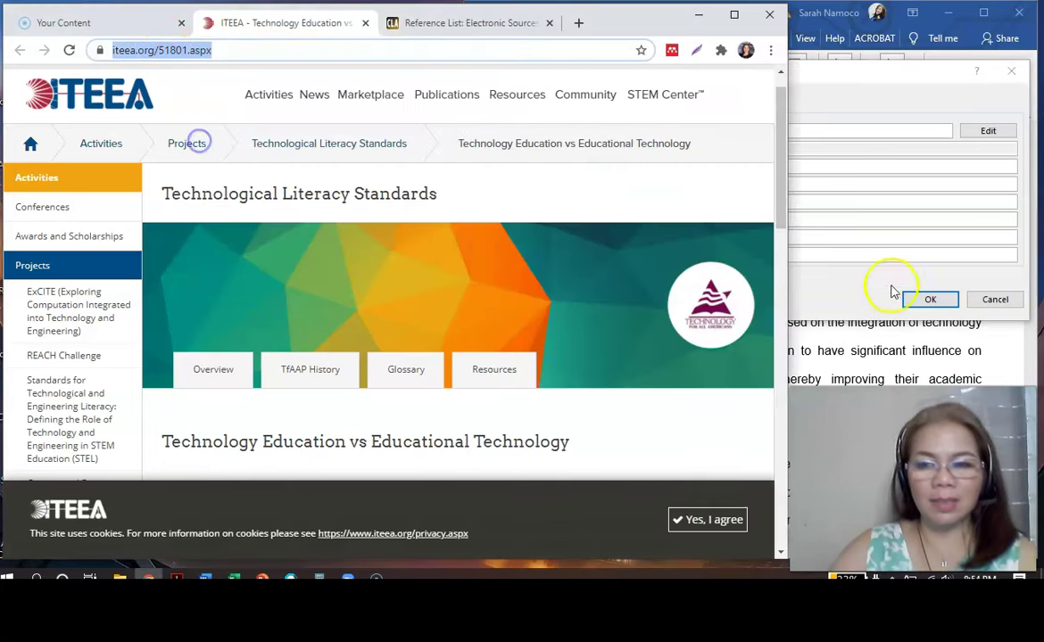
pyautogui.click(902, 263)
pyautogui.click(867, 255)
pyautogui.hotkey('ctrl', 'v')
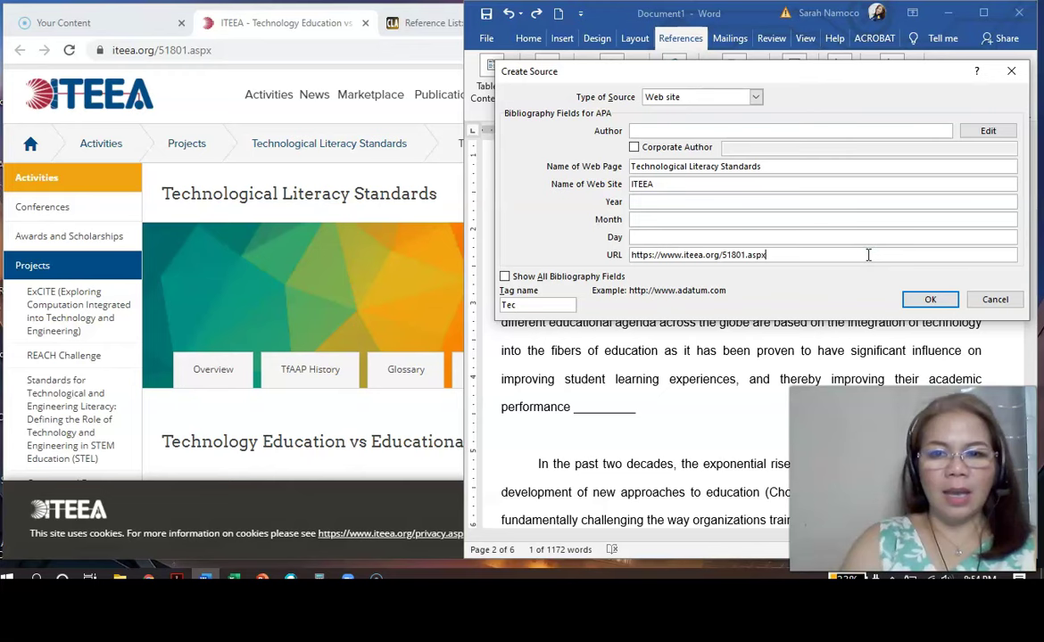
# Show all bibliography fields and set the year accessed to 2020 and the month accessed to September.
pyautogui.click(606, 276)
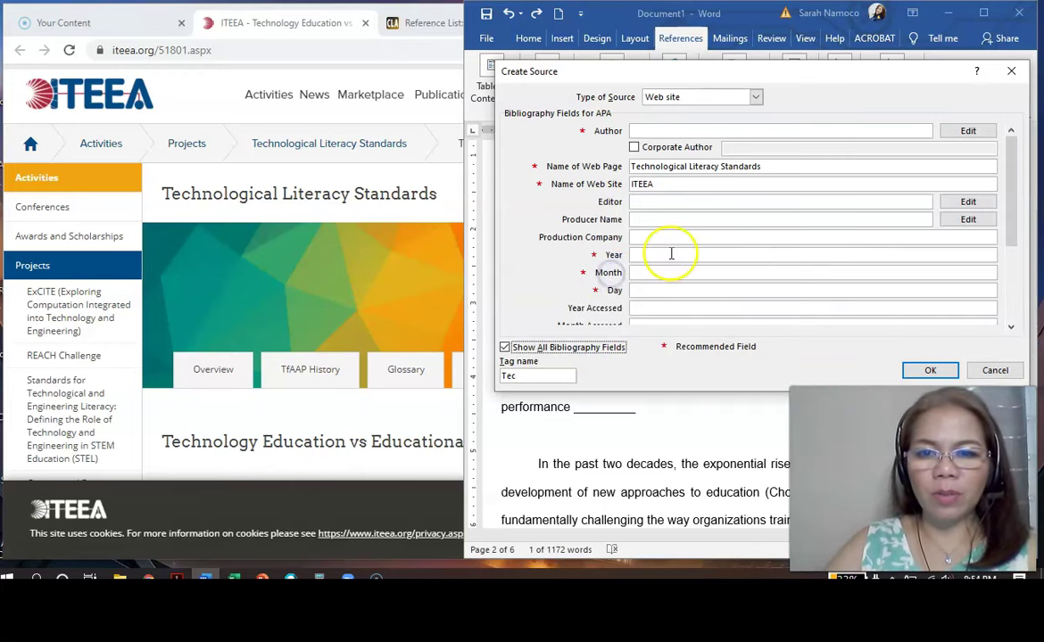
pyautogui.click(662, 308)
pyautogui.press('Tab')
pyautogui.press('Tab')
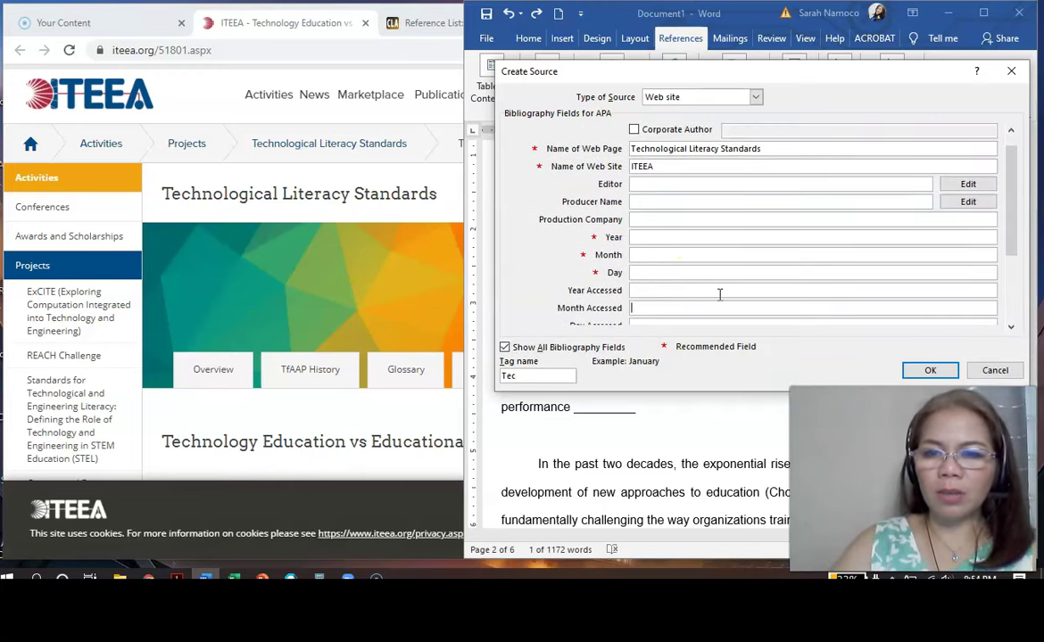
pyautogui.click(719, 272)
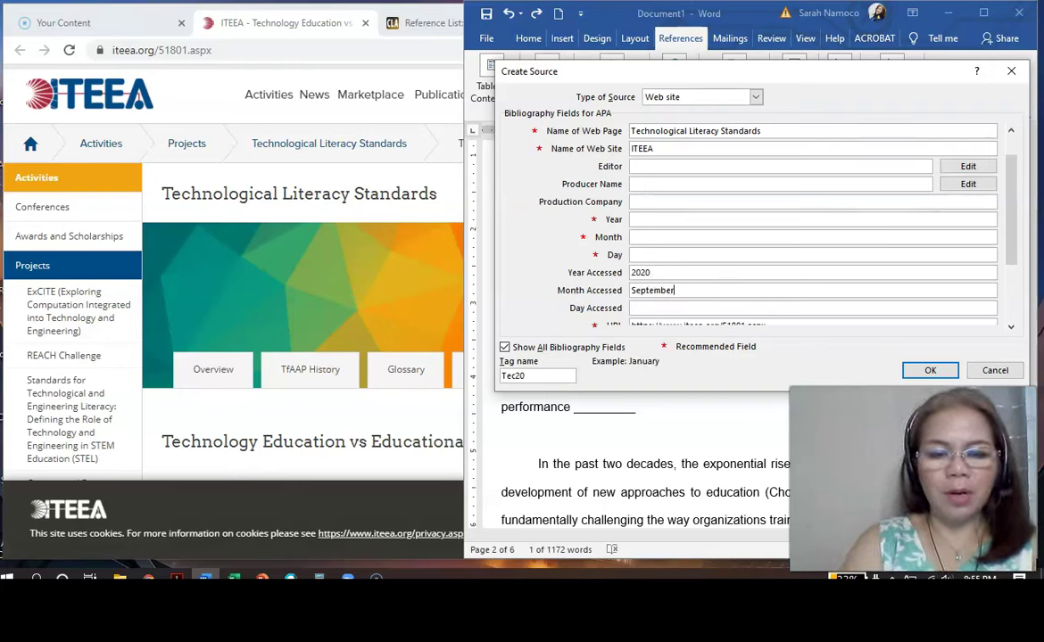
# Save the web site source to insert its citation in place of the blank after "performance".
pyautogui.click(931, 371)
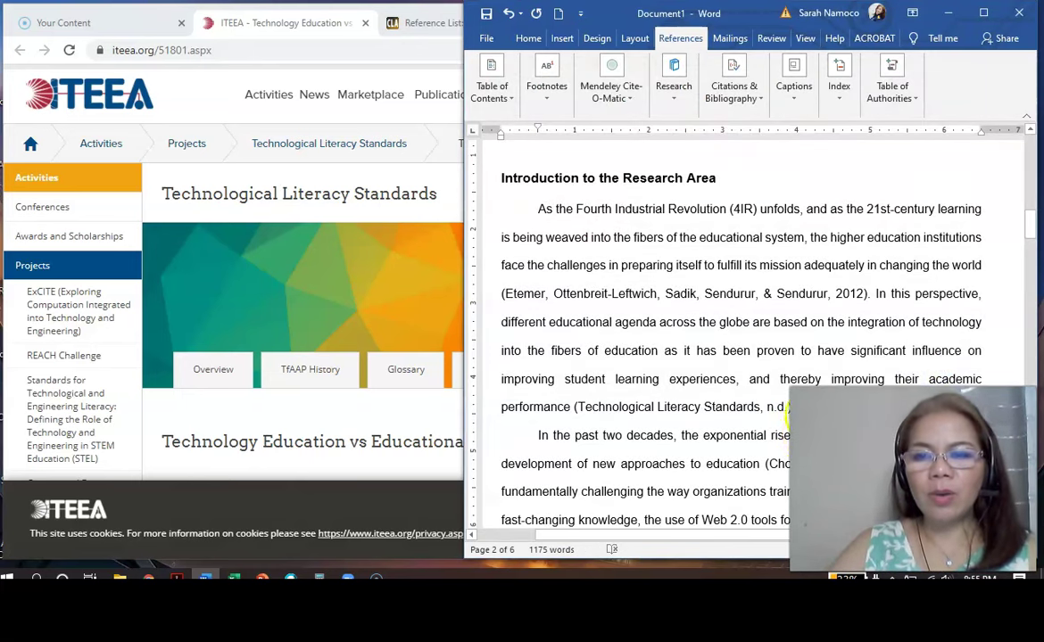
pyautogui.click(764, 408)
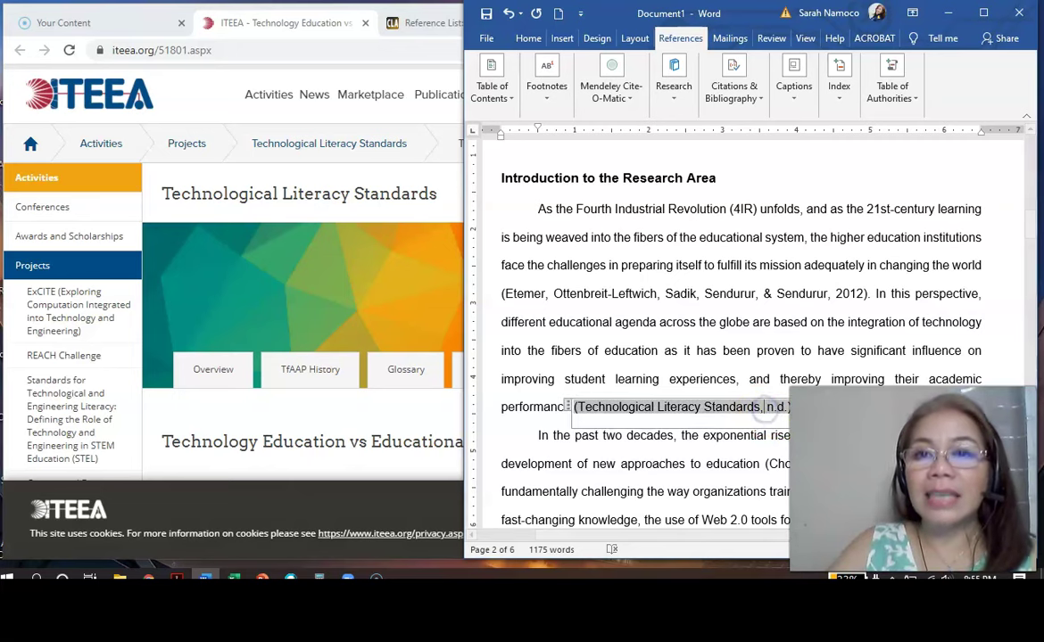
pyautogui.click(846, 382)
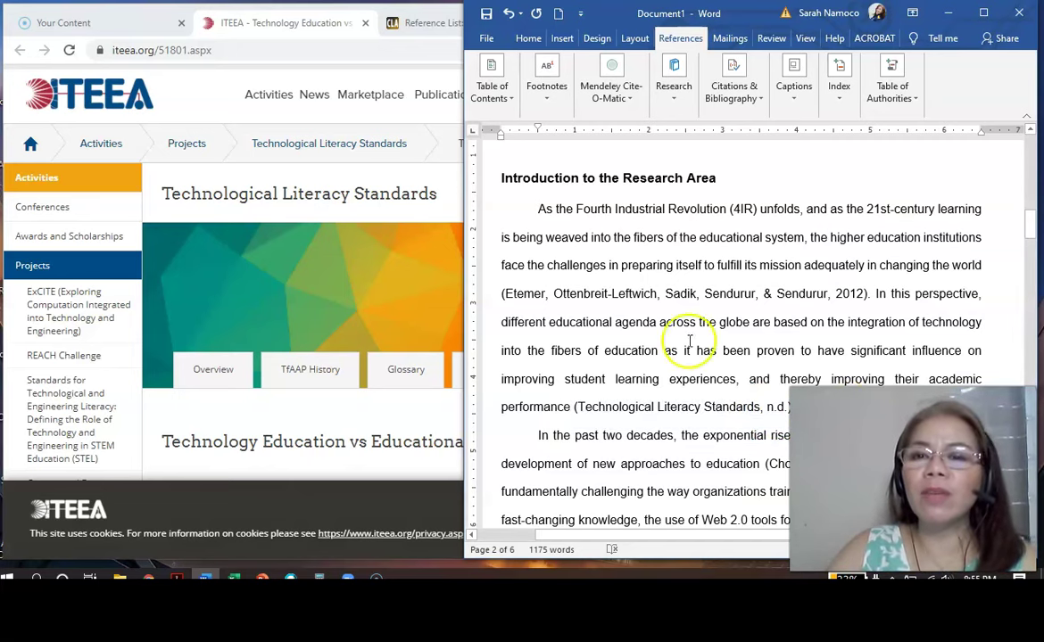
# Maximize the document window and add a blank line after the paragraph ending with the Technological Literacy Standards citation.
pyautogui.click(982, 13)
pyautogui.scroll(-4, 457, 256)
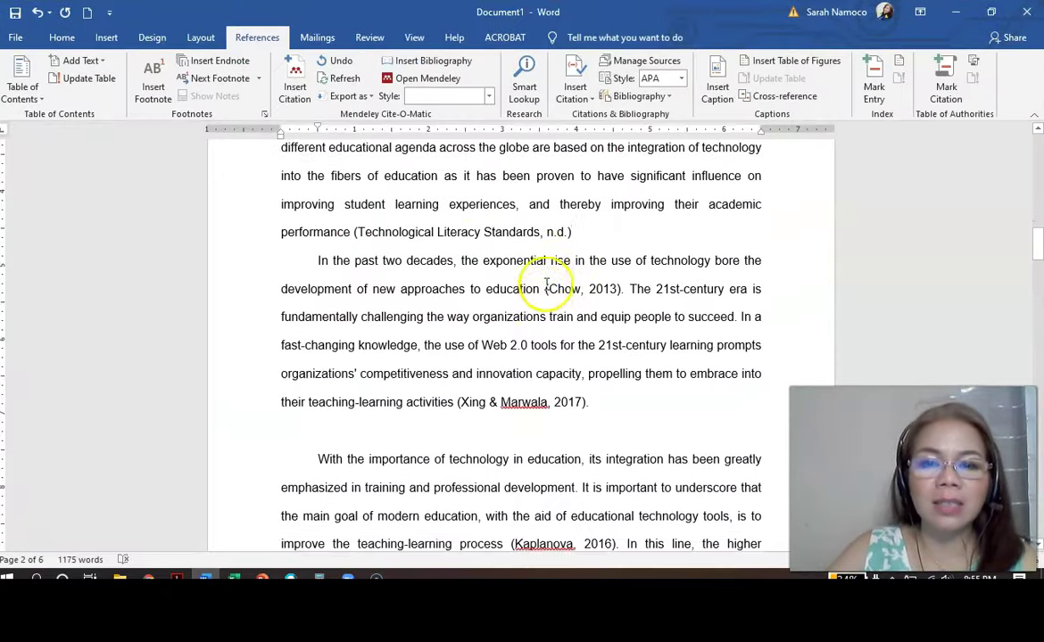
pyautogui.press('Return')
pyautogui.scroll(-3, 606, 268)
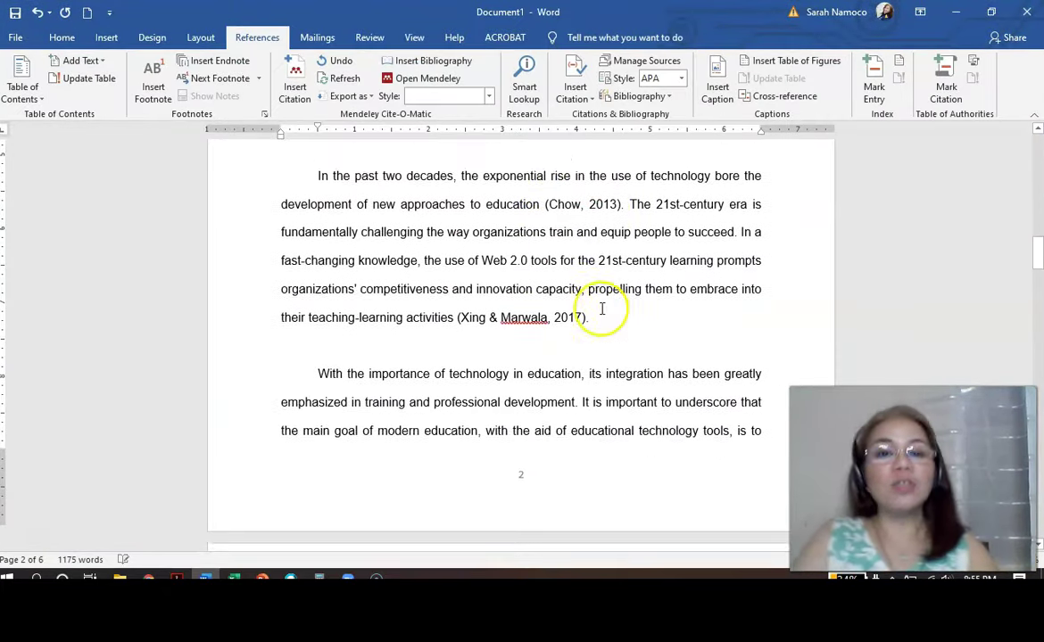
pyautogui.scroll(-4, 535, 357)
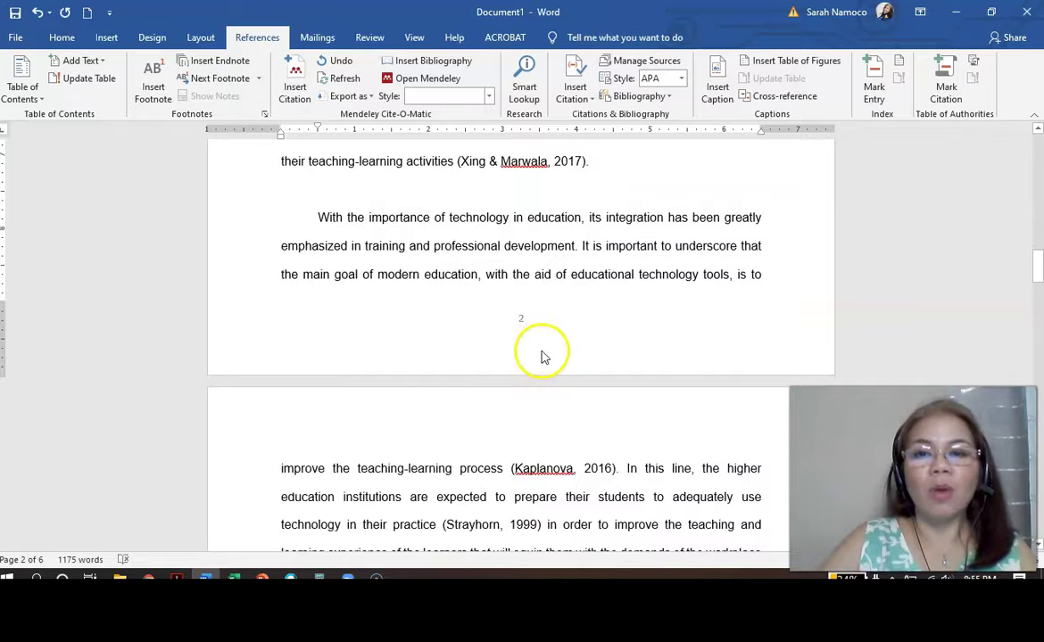
pyautogui.scroll(5, 544, 354)
pyautogui.scroll(8, 550, 351)
pyautogui.scroll(-4, 679, 340)
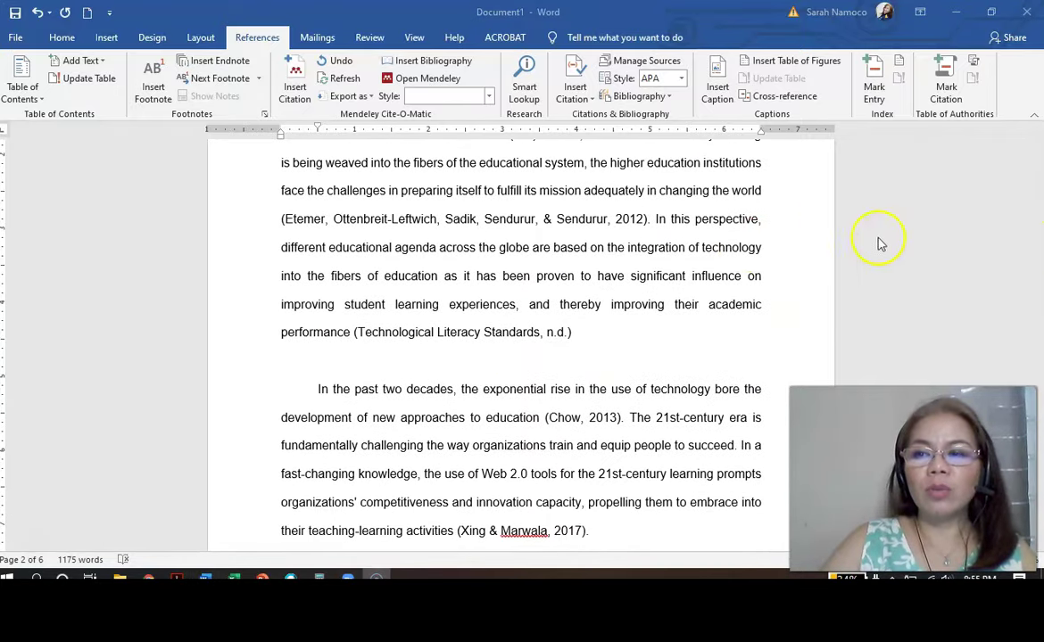
# Start a new page at the end of the document after Definition of Terms and enter the heading REFERENCES.
pyautogui.moveTo(1035, 237); pyautogui.dragTo(1038, 526)
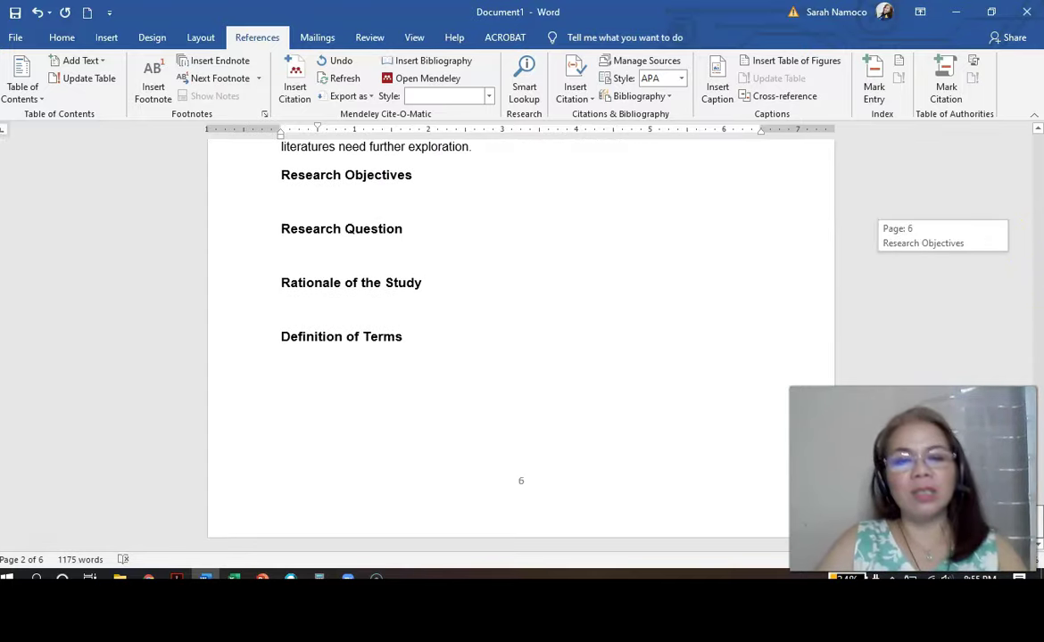
pyautogui.click(473, 428)
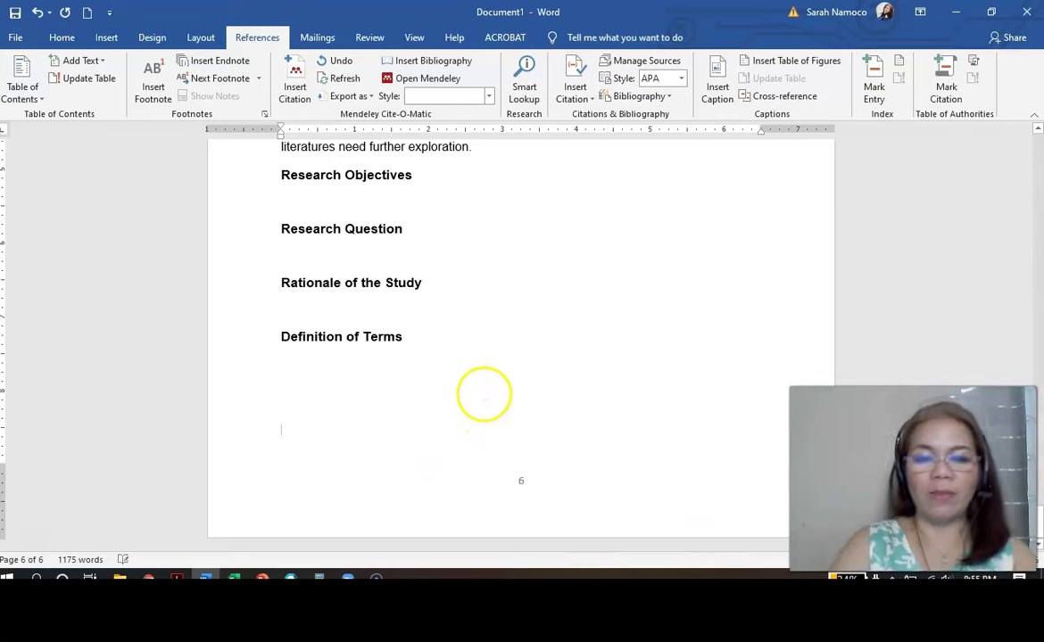
pyautogui.hotkey('ctrl', 'Return')
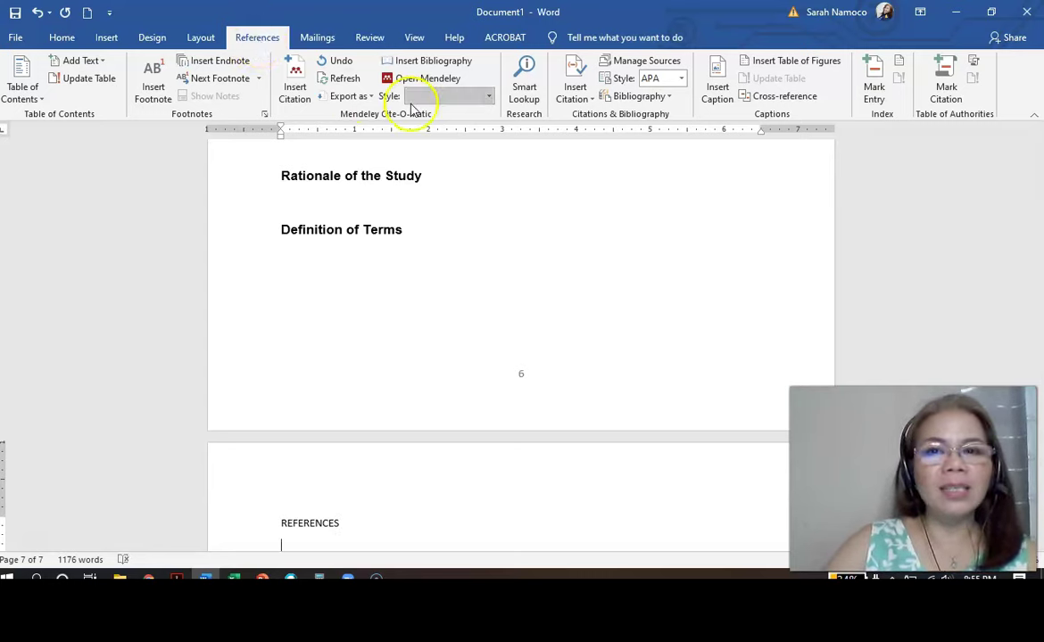
# Insert the built-in References bibliography in APA style below the REFERENCES heading on the last page.
pyautogui.click(639, 98)
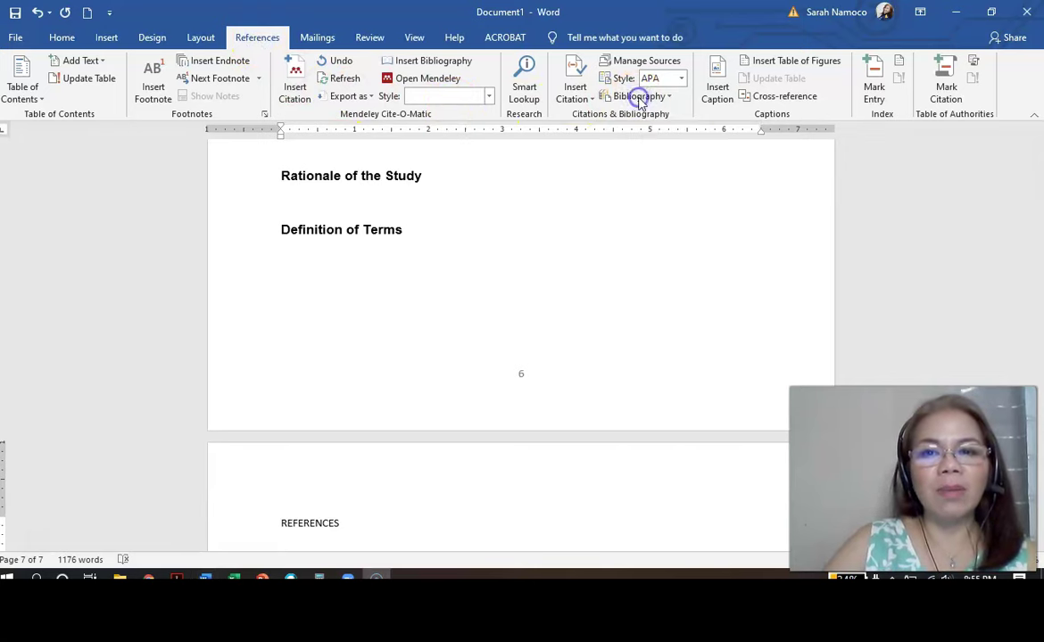
pyautogui.click(671, 98)
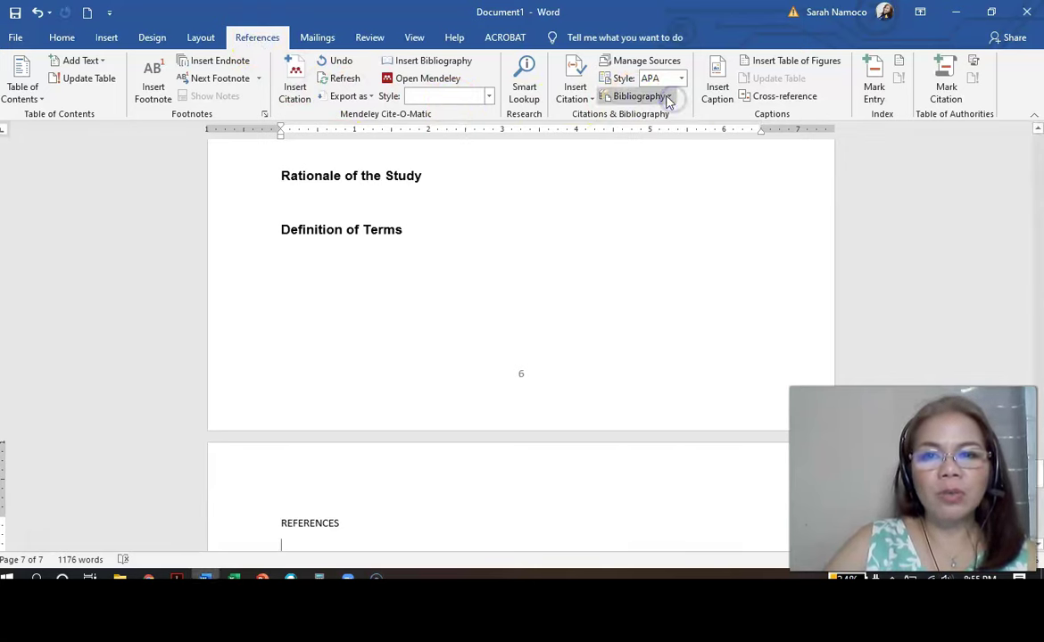
pyautogui.click(665, 98)
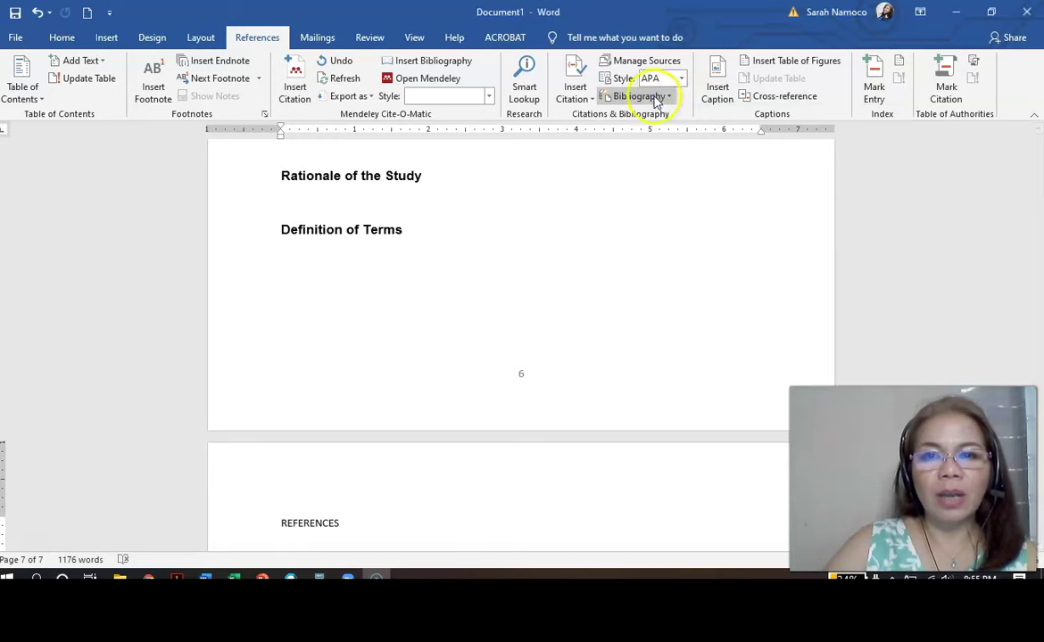
pyautogui.click(656, 98)
pyautogui.click(665, 98)
pyautogui.click(664, 96)
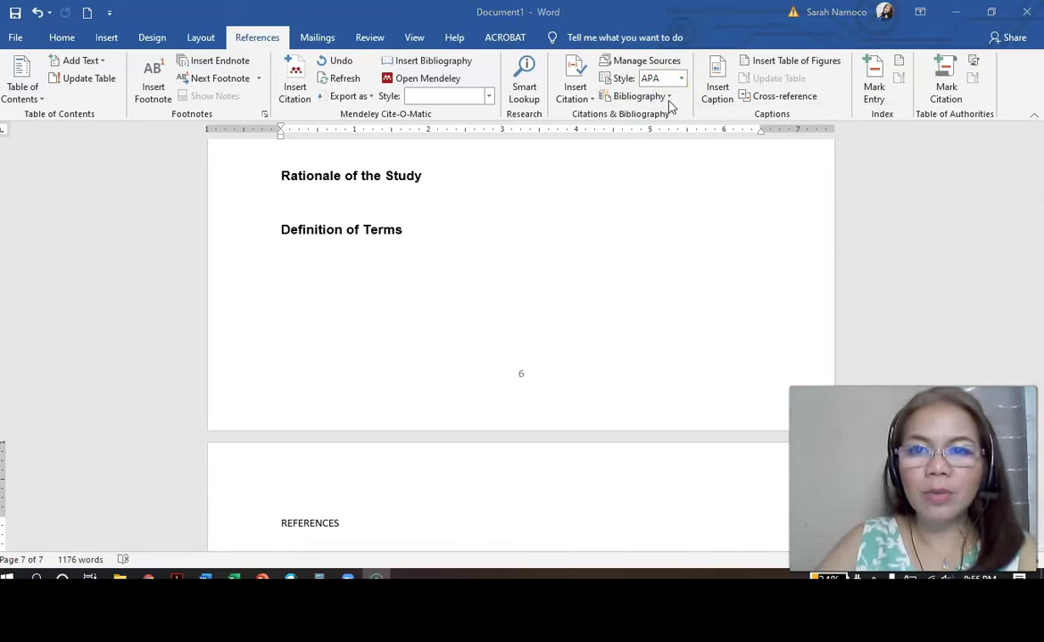
pyautogui.click(659, 98)
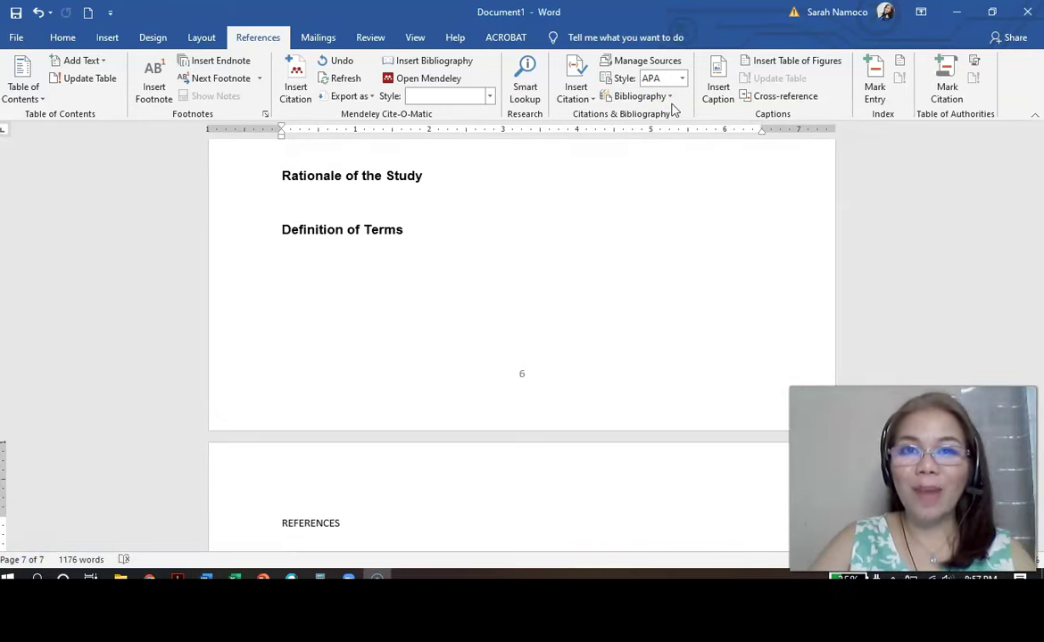
pyautogui.click(670, 97)
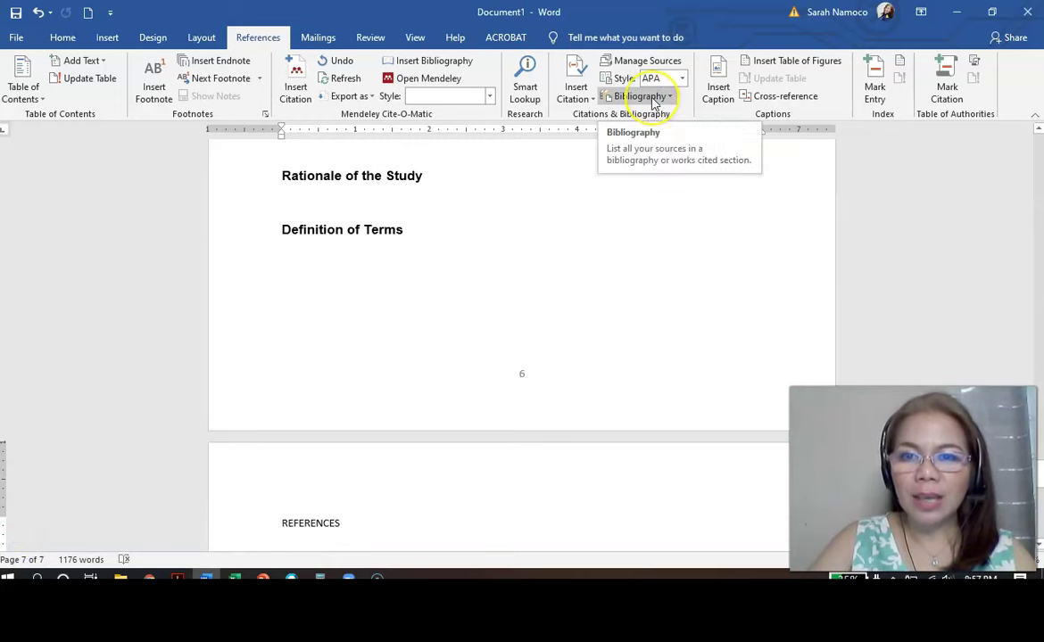
pyautogui.click(670, 97)
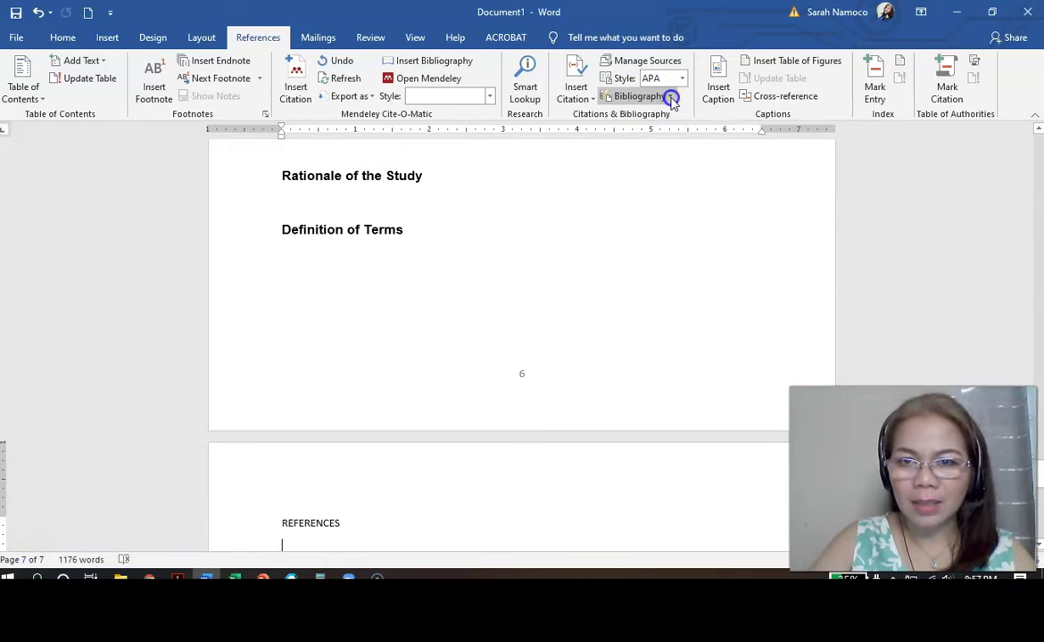
pyautogui.click(652, 101)
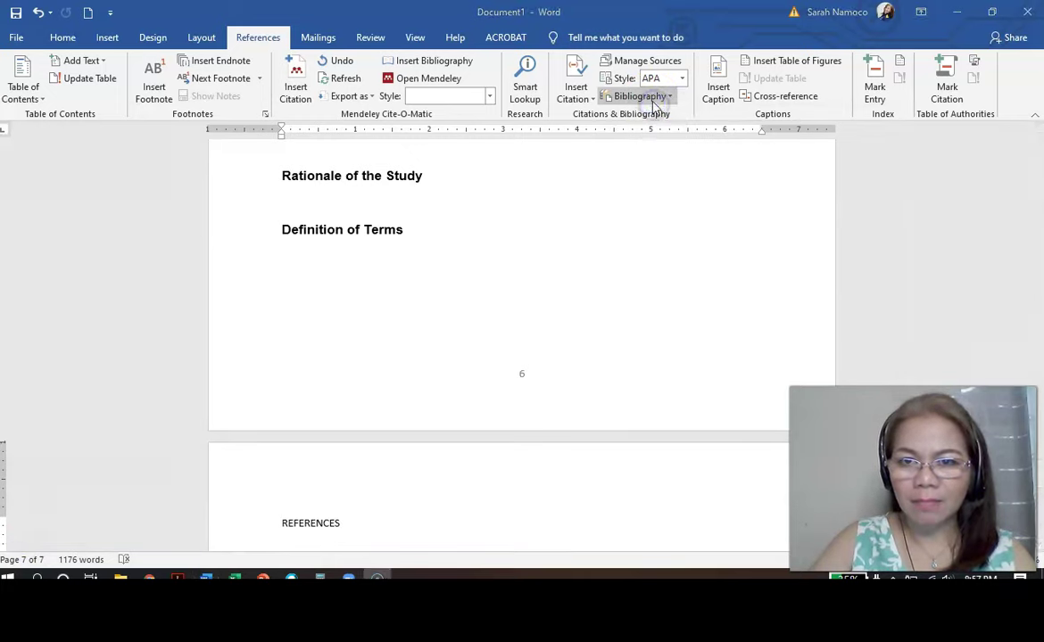
pyautogui.click(670, 98)
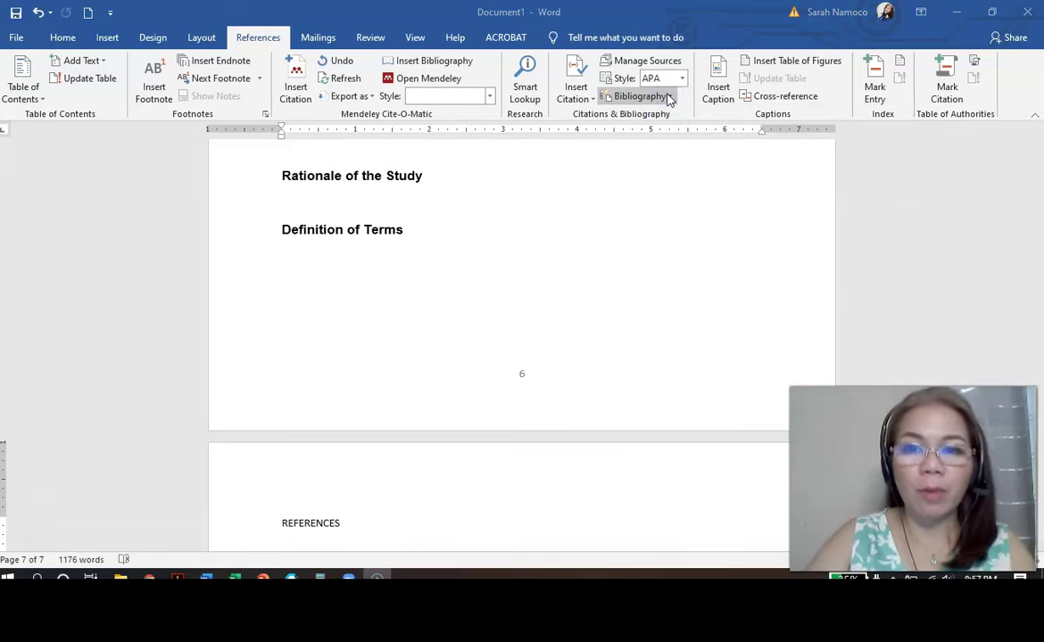
pyautogui.click(669, 98)
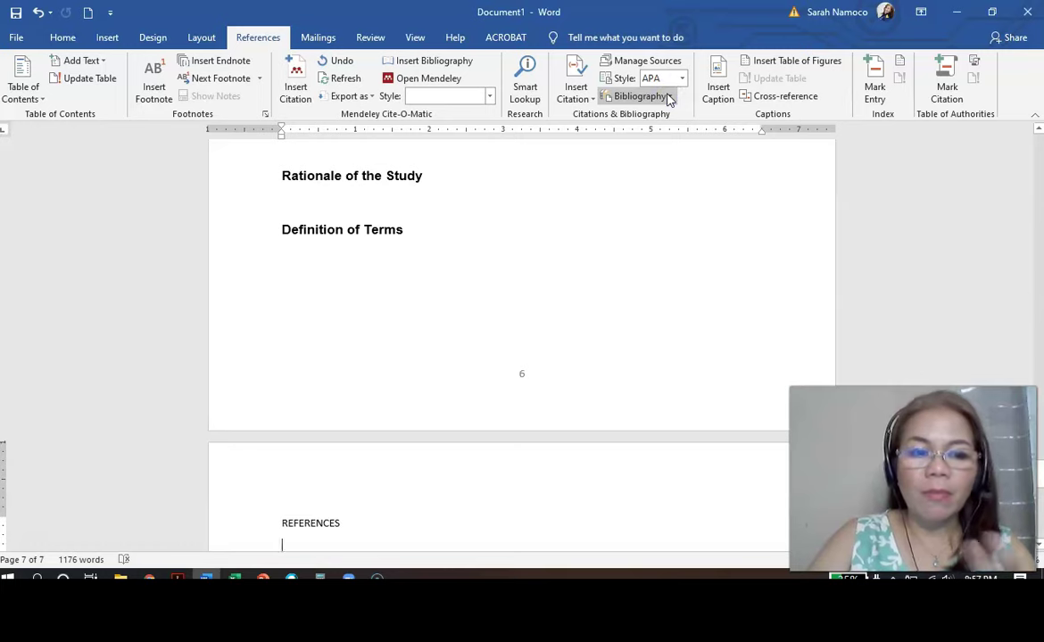
pyautogui.click(670, 98)
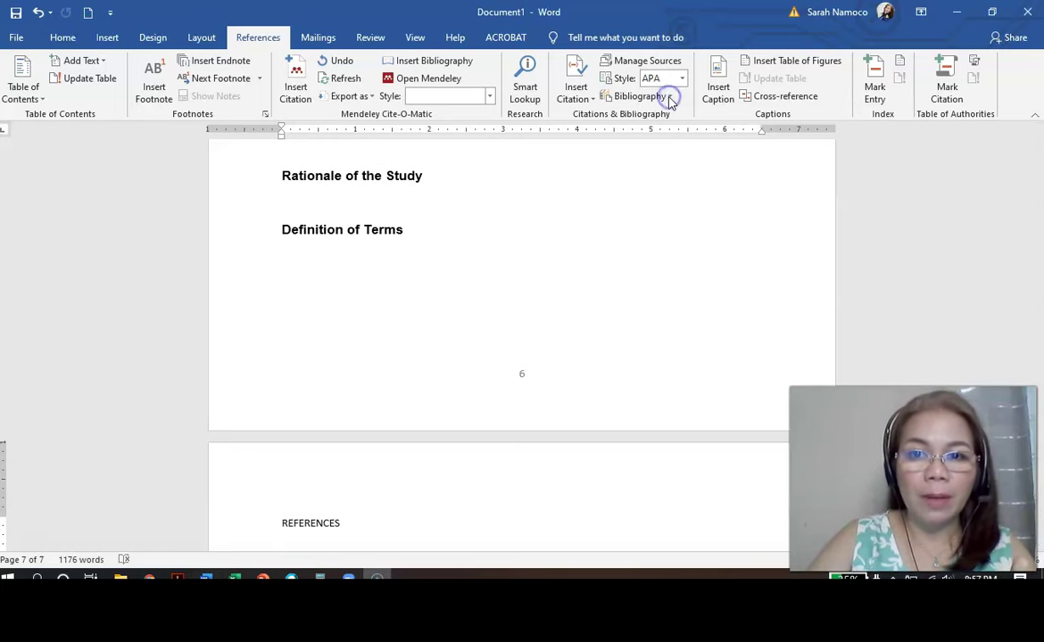
pyautogui.click(163, 420)
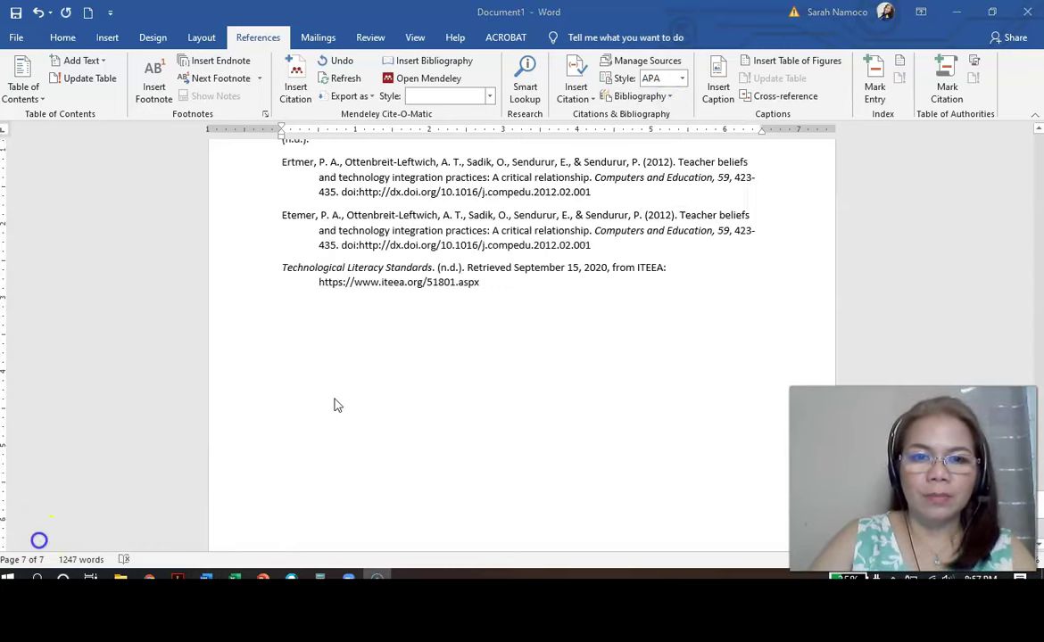
pyautogui.scroll(3, 333, 403)
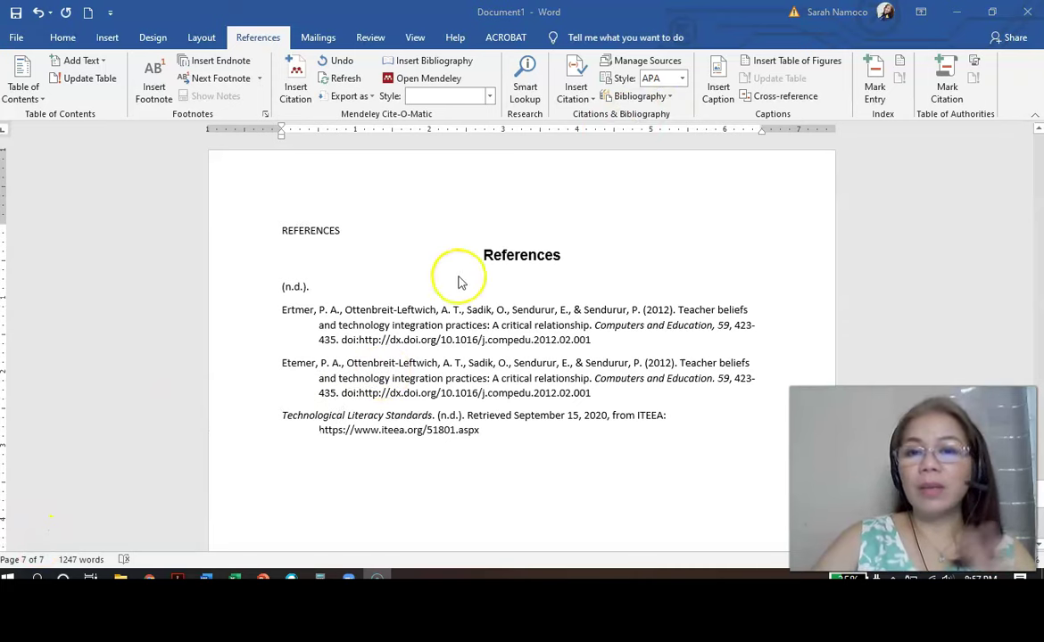
pyautogui.click(668, 98)
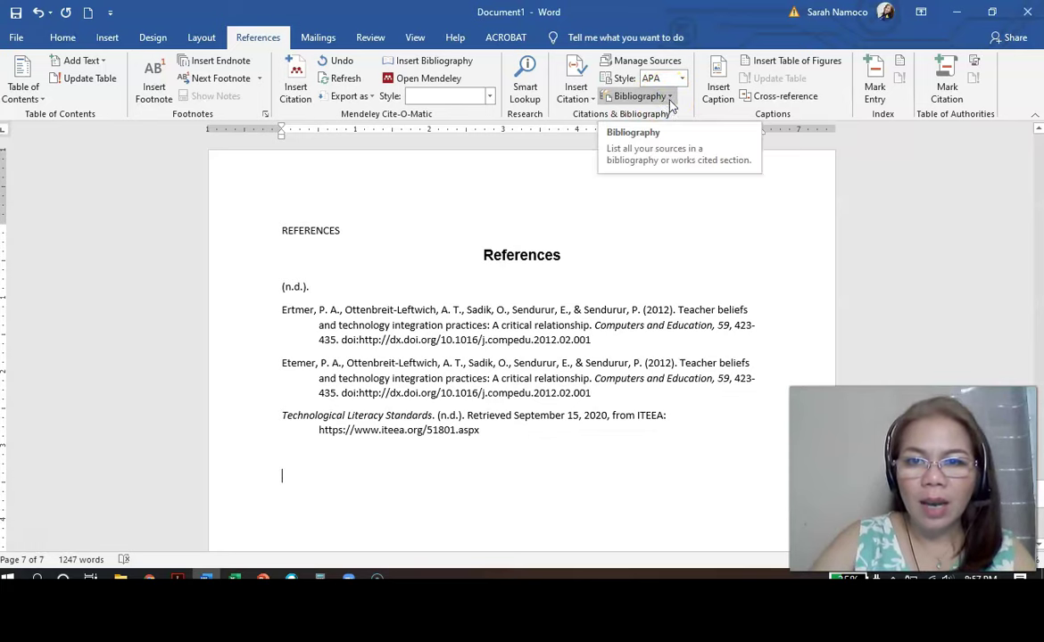
pyautogui.click(669, 100)
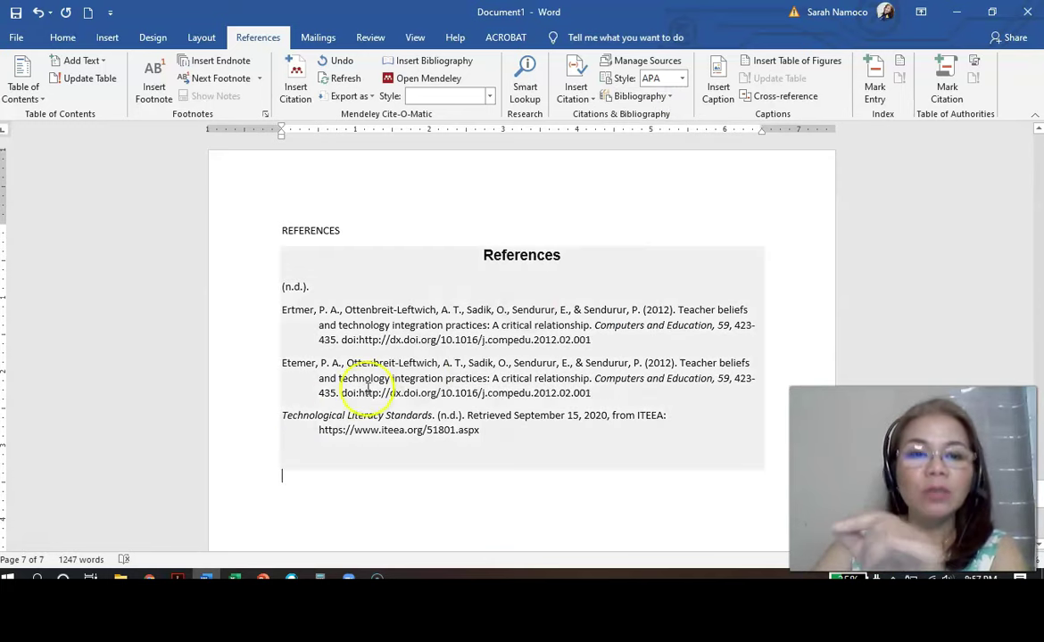
pyautogui.moveTo(287, 315); pyautogui.dragTo(510, 442)
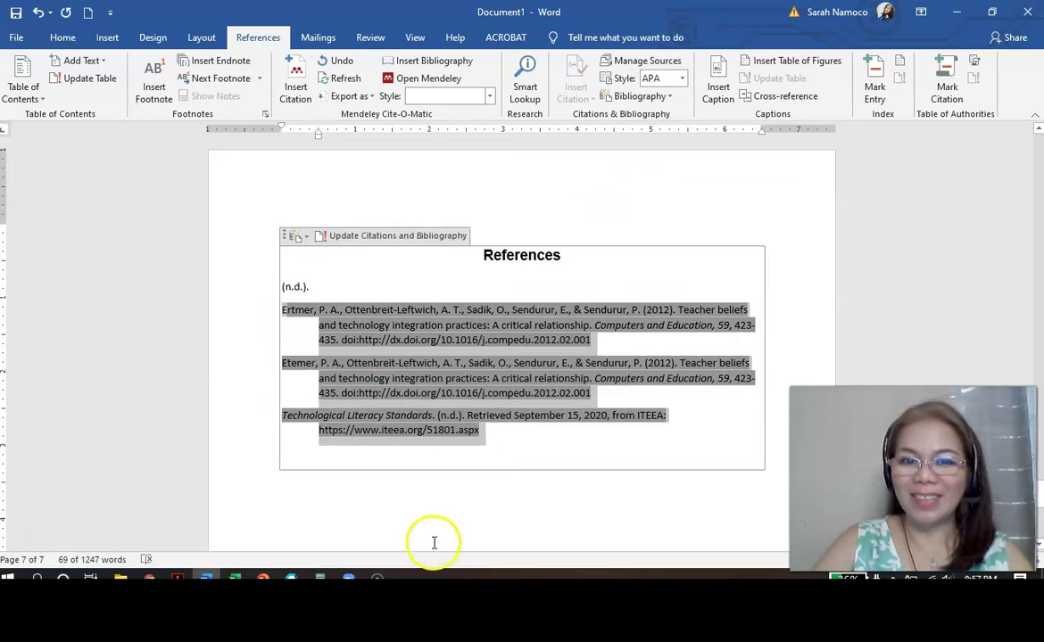
pyautogui.click(434, 514)
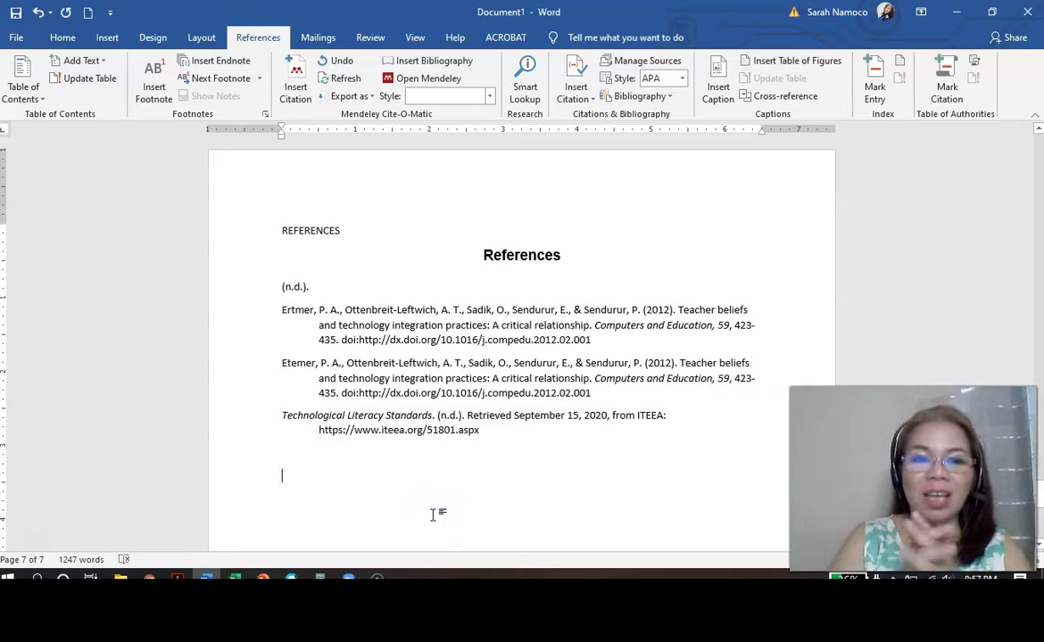
# Delete the first of the two duplicate 2012 Computers and Education entries from the reference list.
pyautogui.moveTo(279, 312); pyautogui.dragTo(607, 345)
pyautogui.press('Delete')
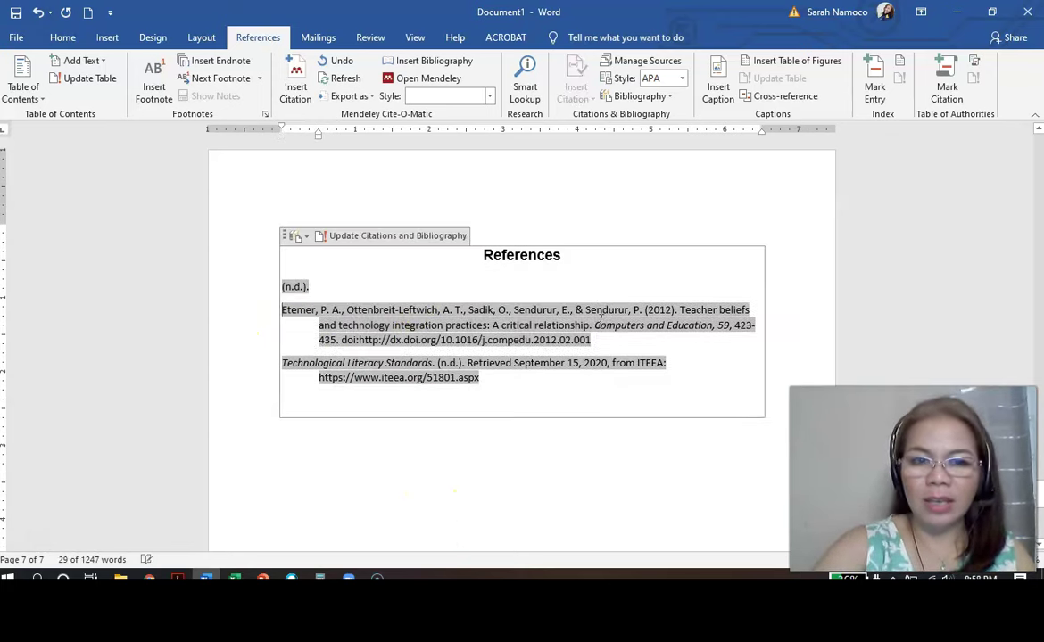
pyautogui.click(563, 484)
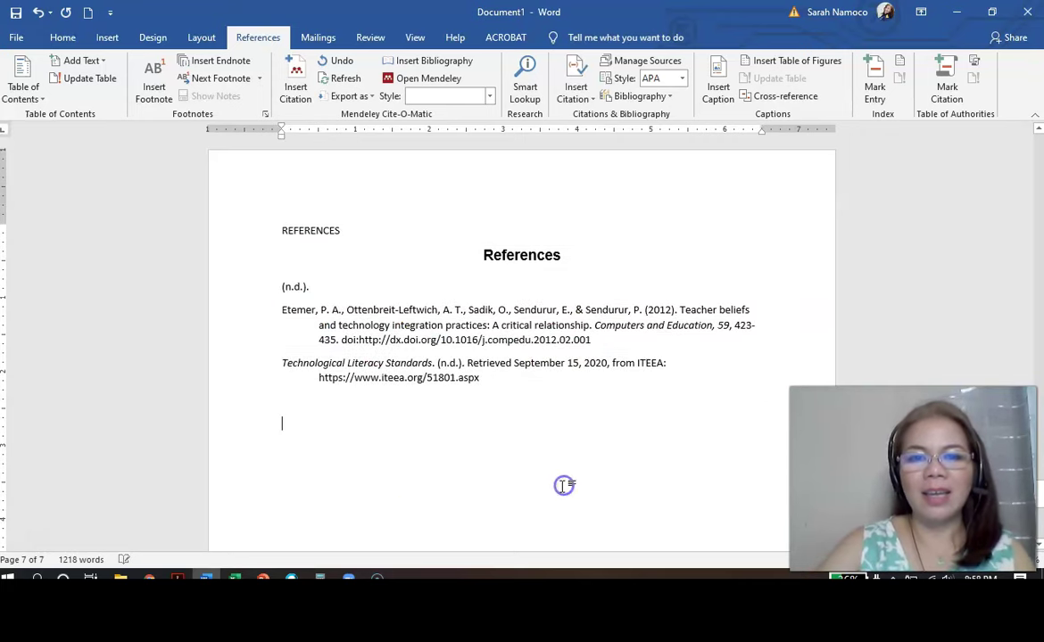